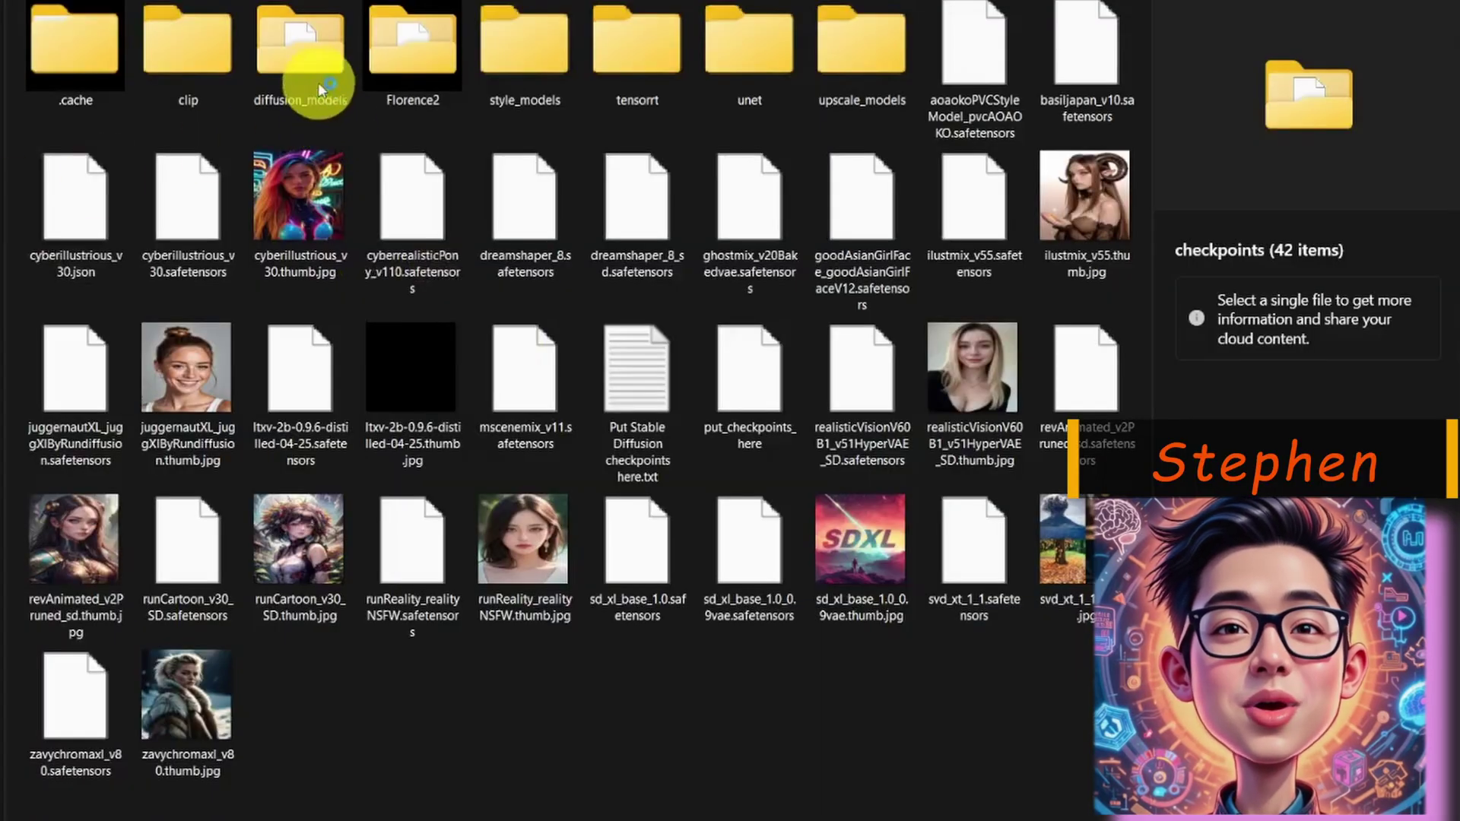
Open diffusion_models and inspect the loras_HY LoRA details down to its trigger words
double_click(310, 70)
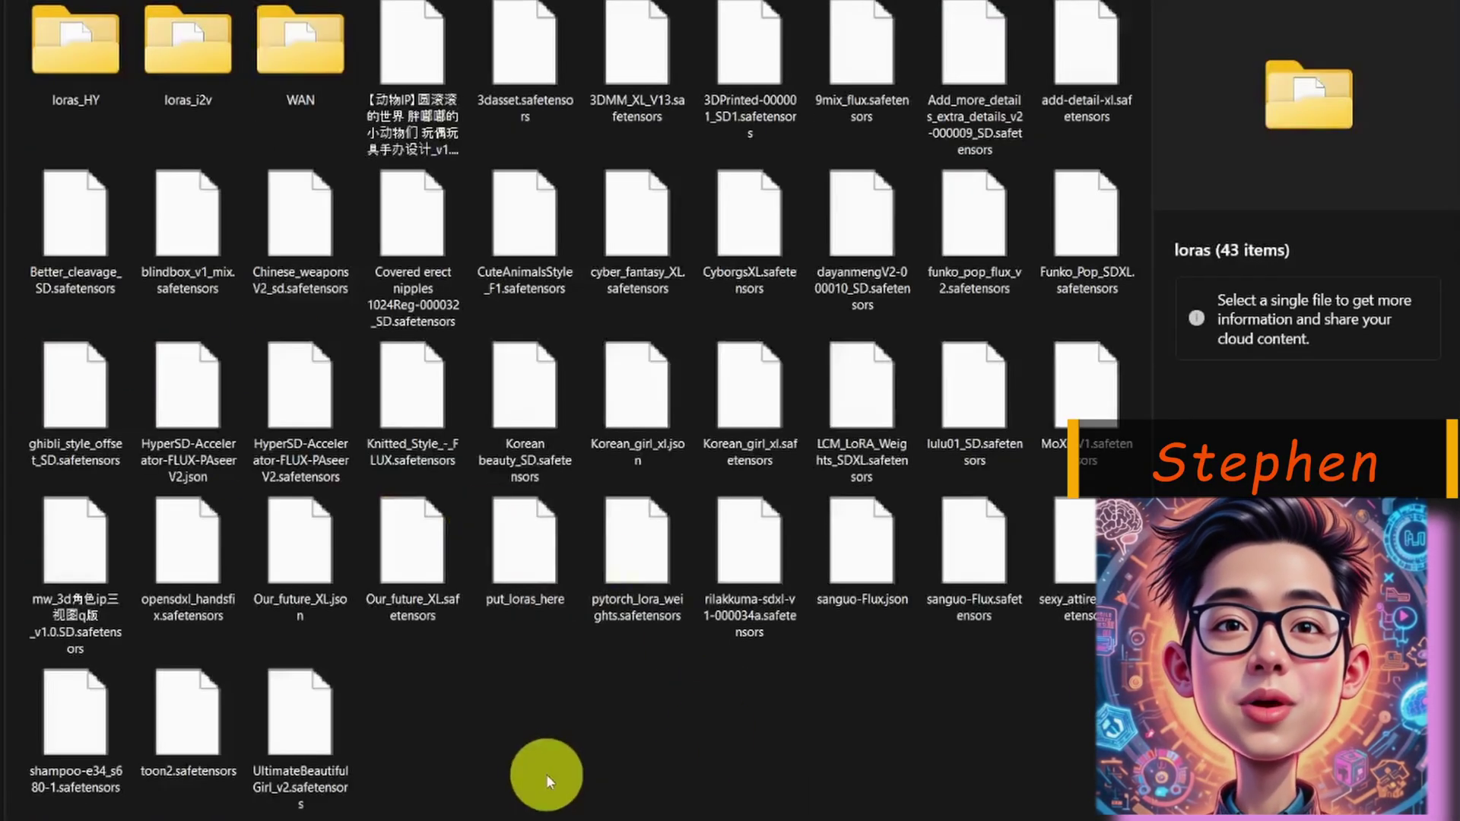
left_click(88, 45)
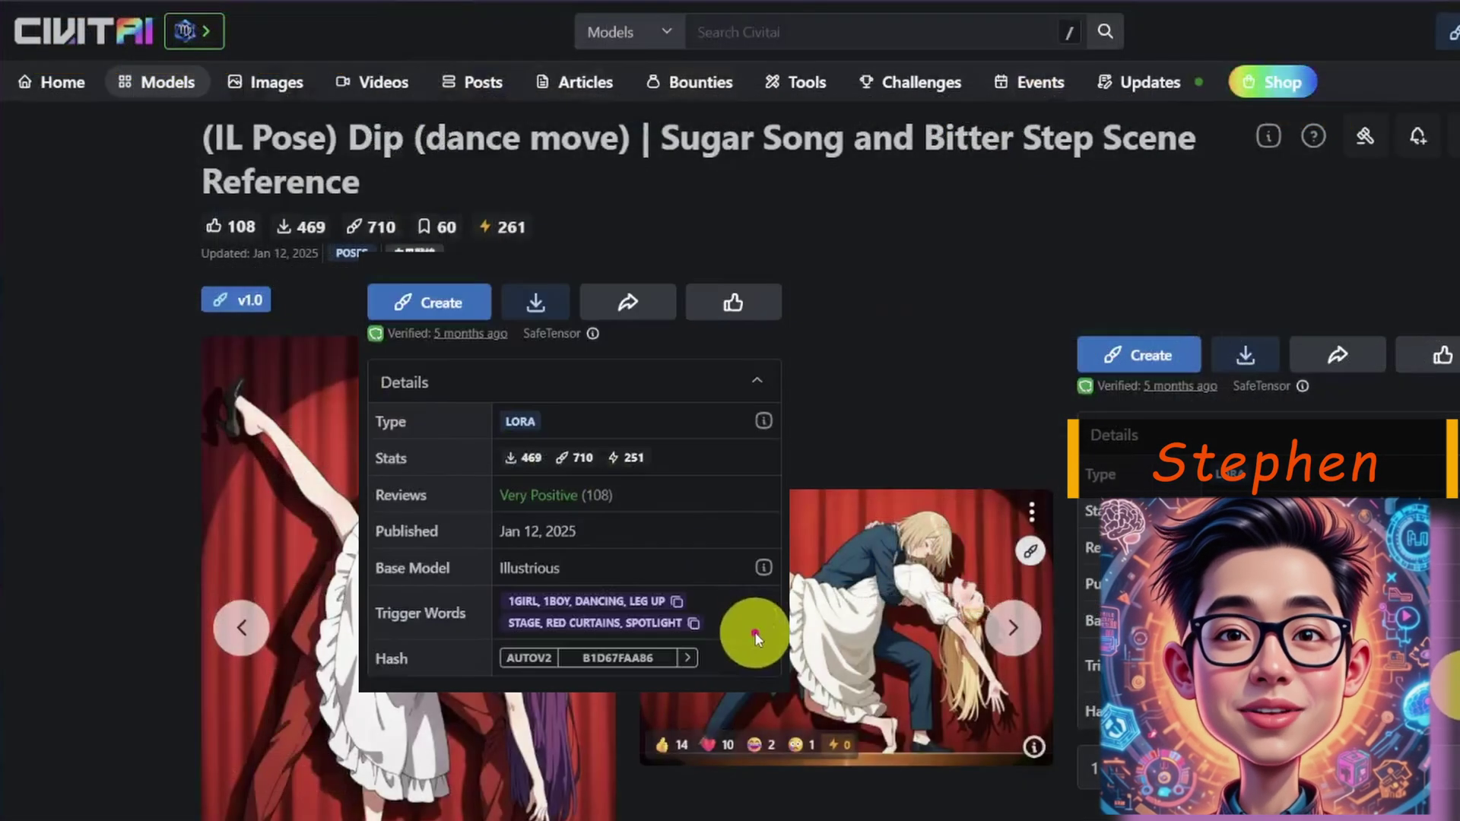
left_click_drag(755, 629, 1079, 658)
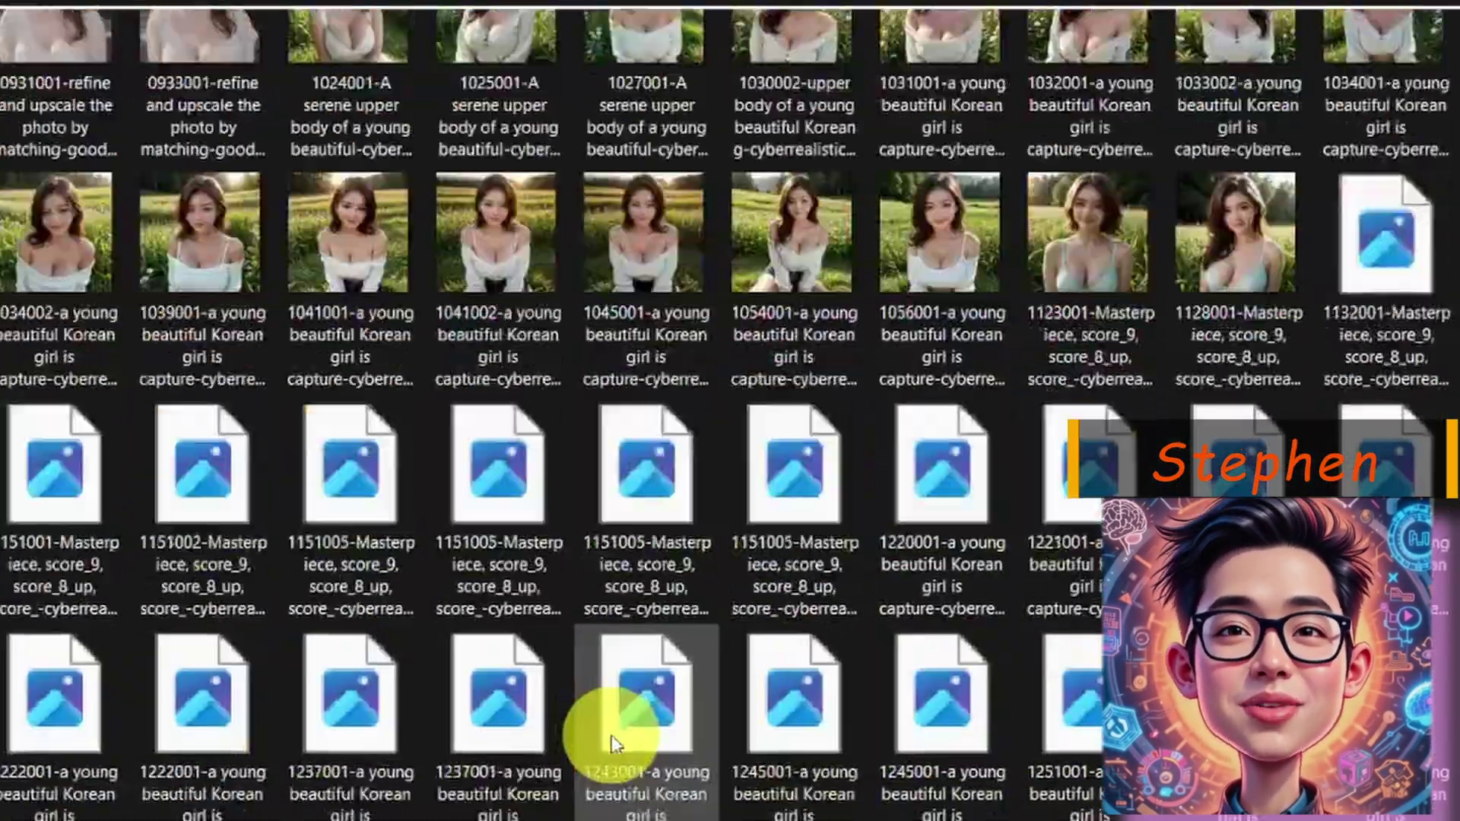
Scroll the output folder and select the 250509_165540_933_7153_72.mp4 clip
scroll(611, 736, "down", 5)
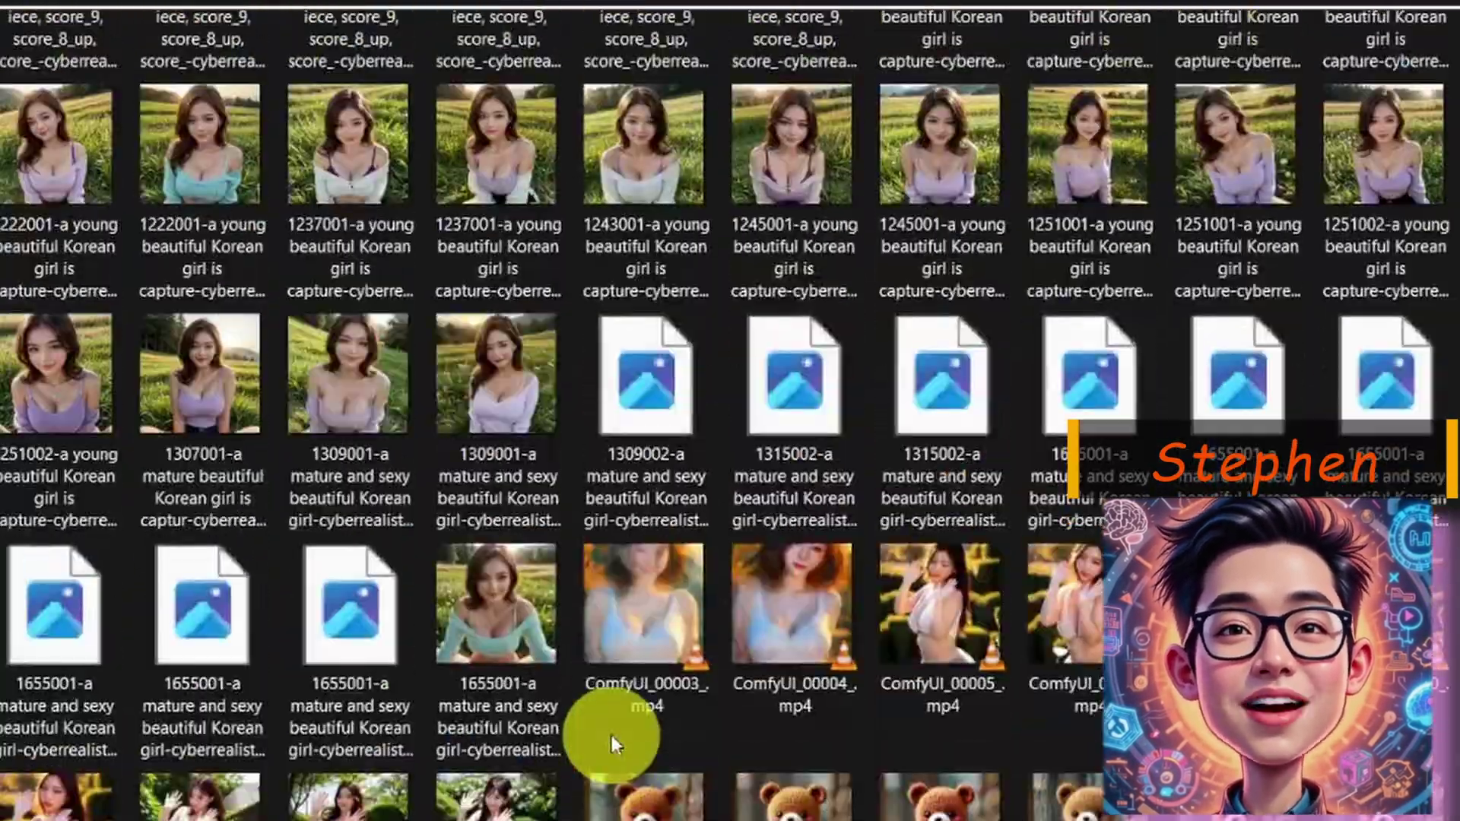
scroll(611, 736, "up", 15)
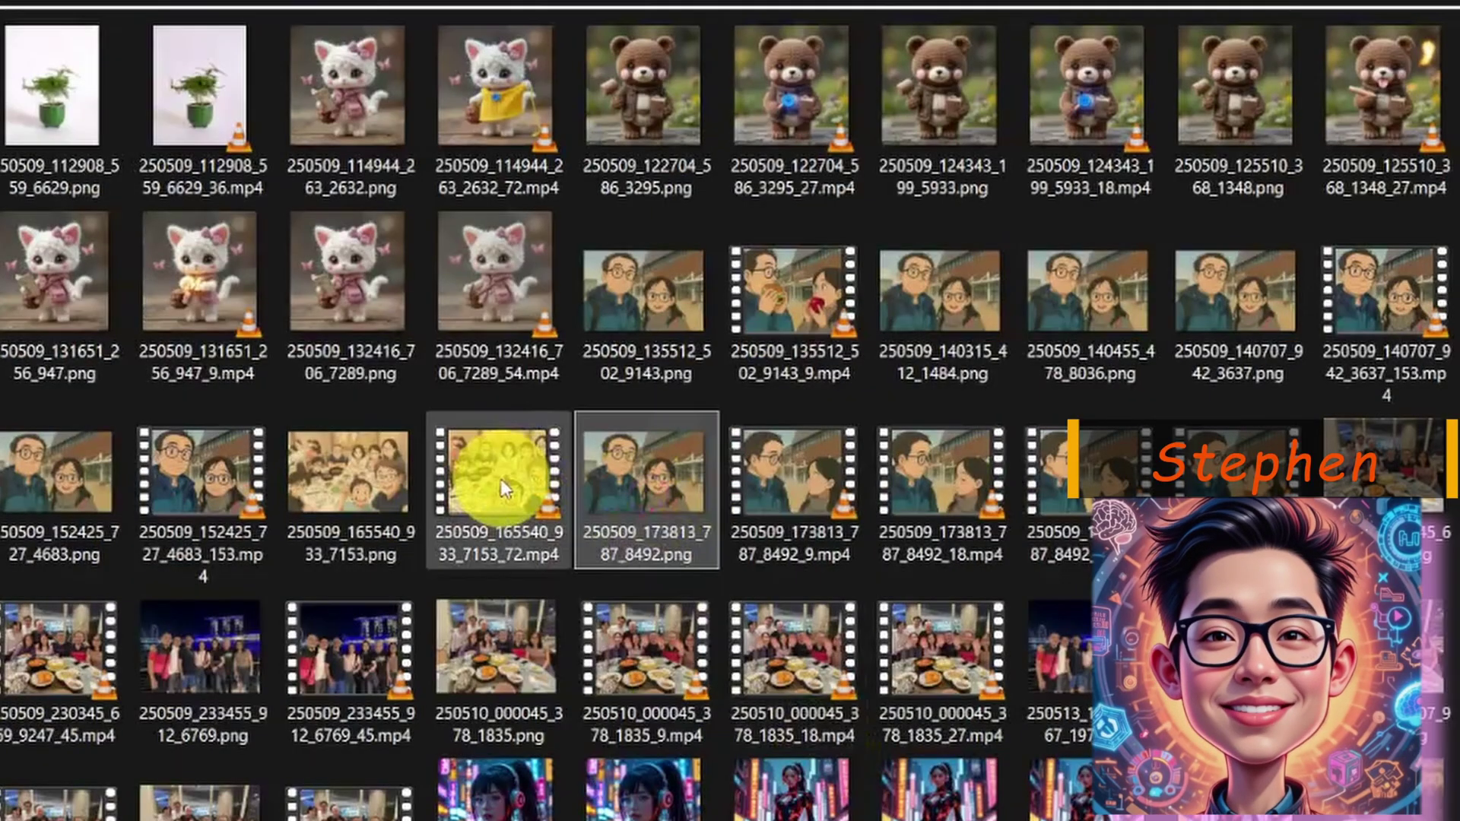
left_click(500, 477)
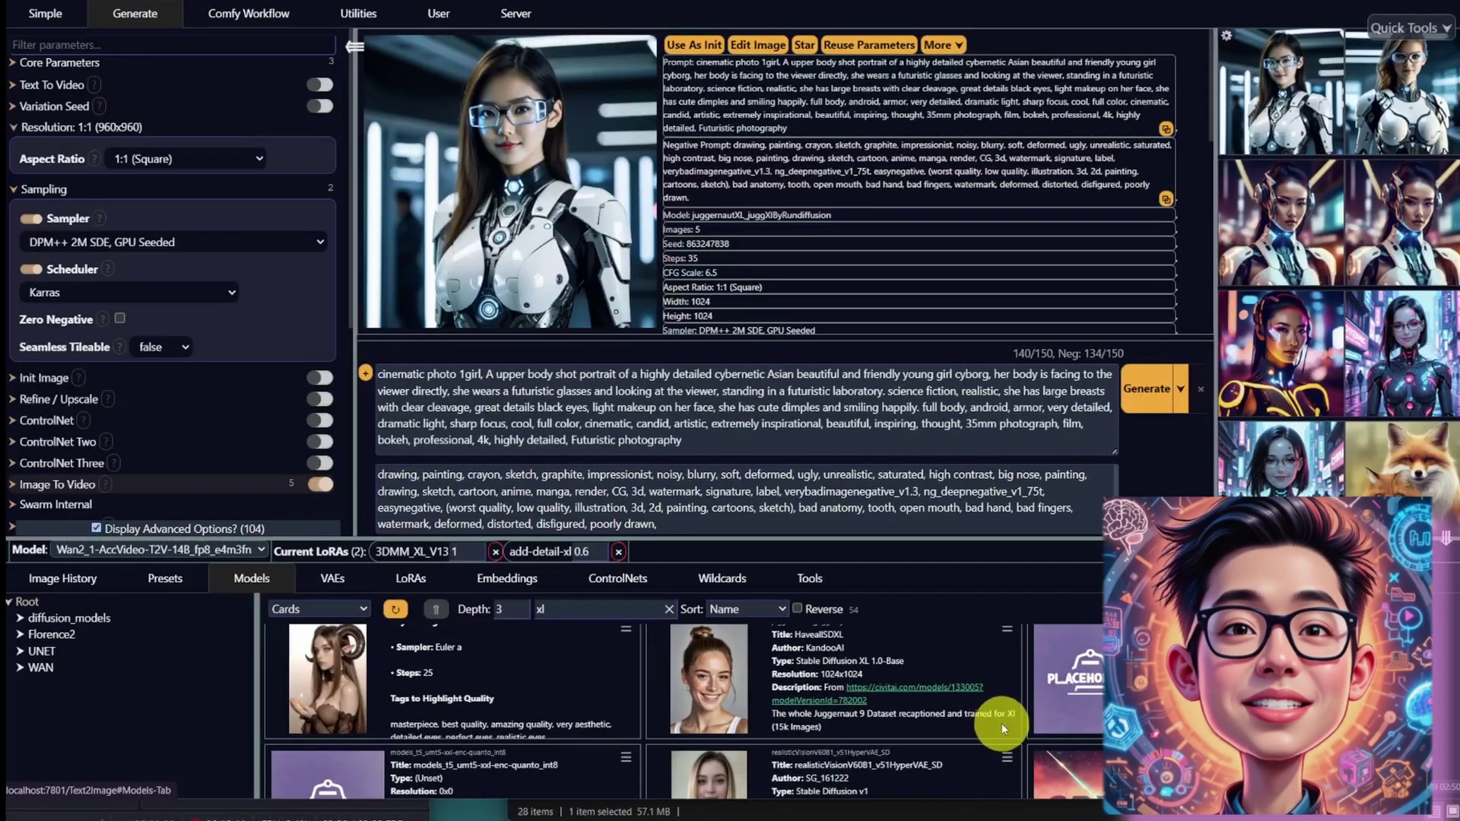
Filter the Models list to 'wan' and remove both LoRAs from the current set
scroll(1001, 723, "down", 5)
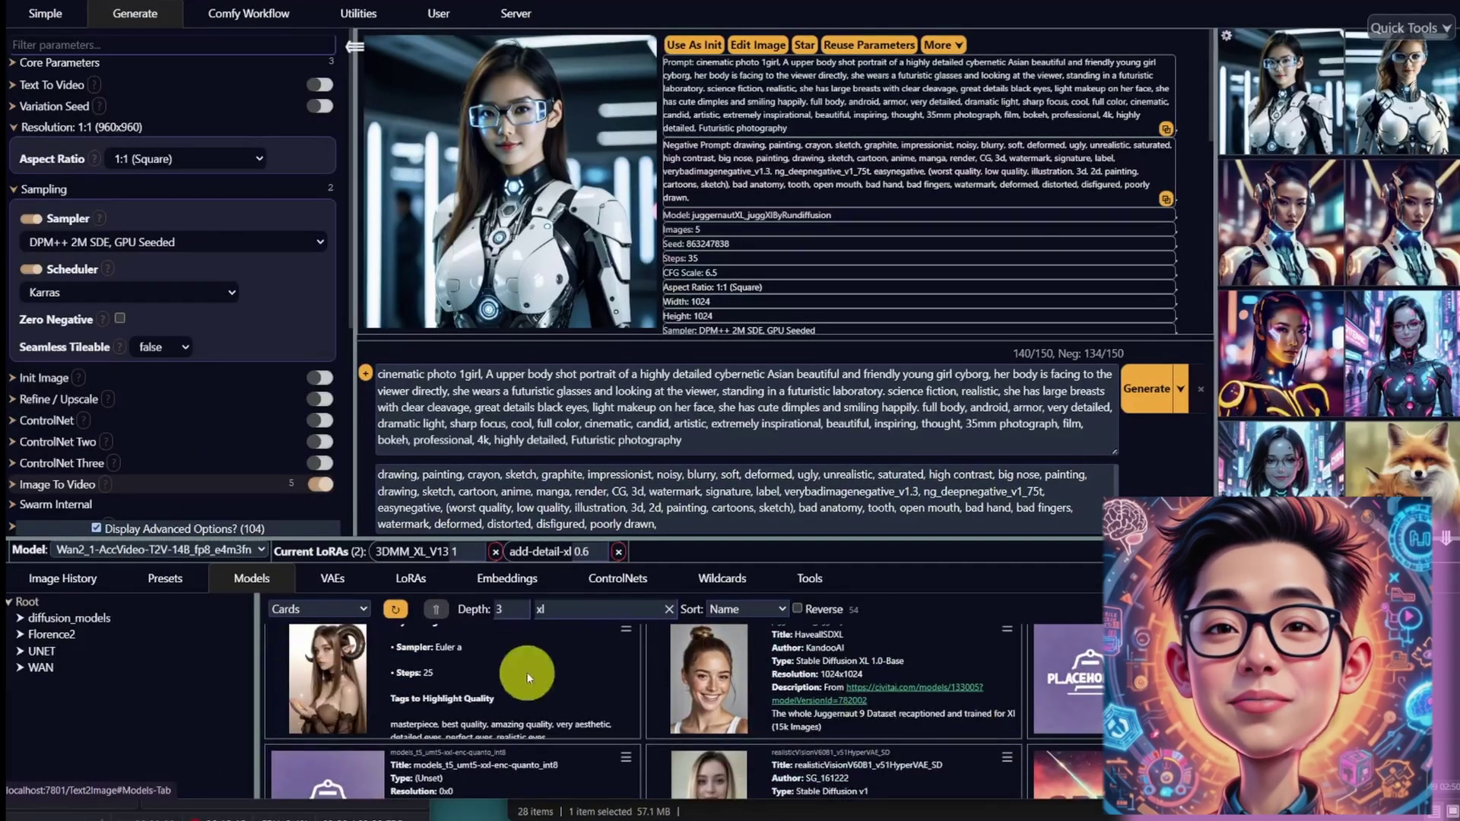
double_click(600, 609)
type("wan")
scroll(560, 717, "up", 1)
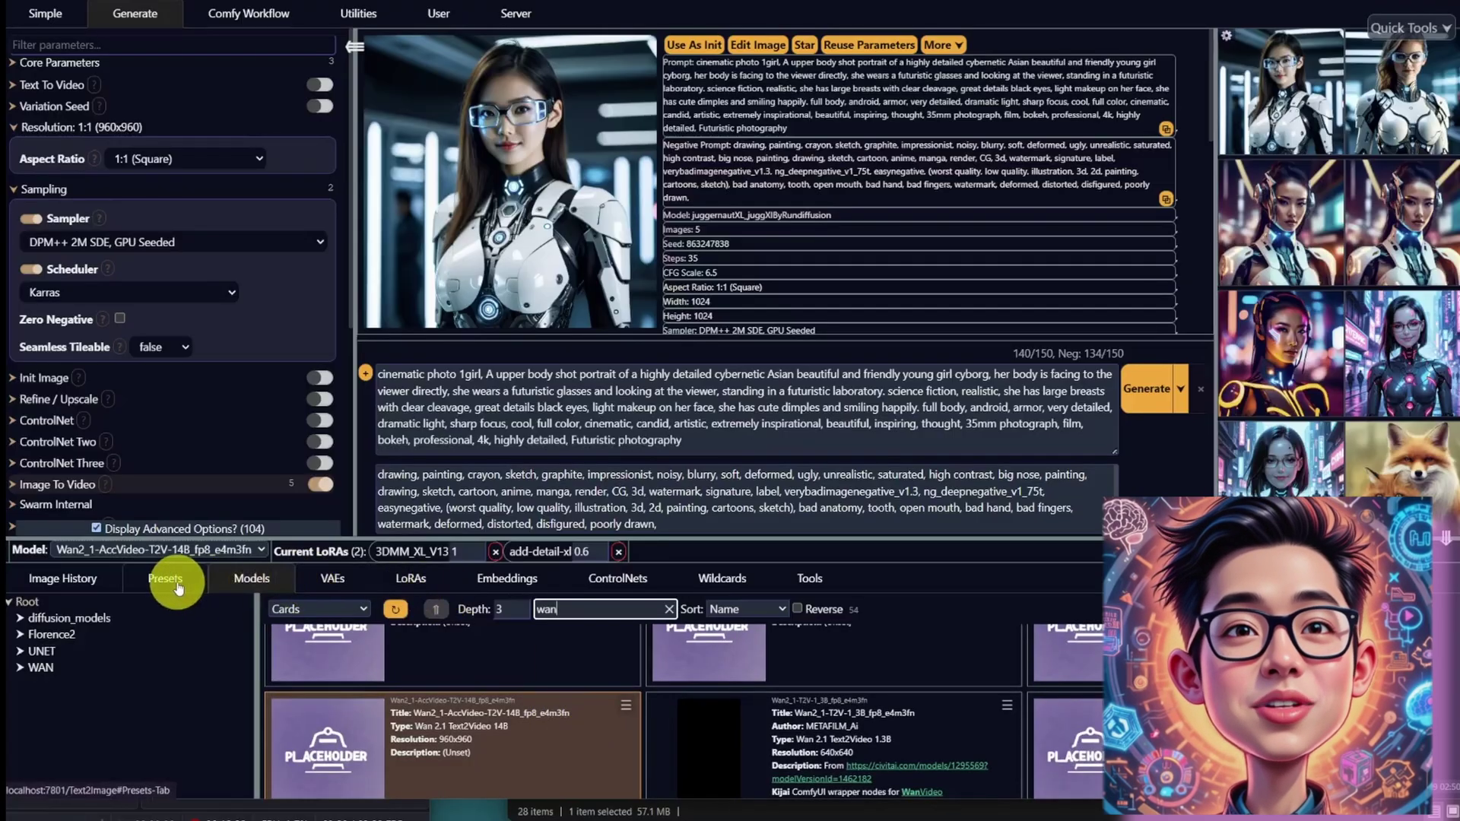
left_click(495, 551)
left_click(495, 551)
Browse the VAEs list and pan the WAN 2.1 I2V graph to Load VAE and Preview Image
left_click(335, 578)
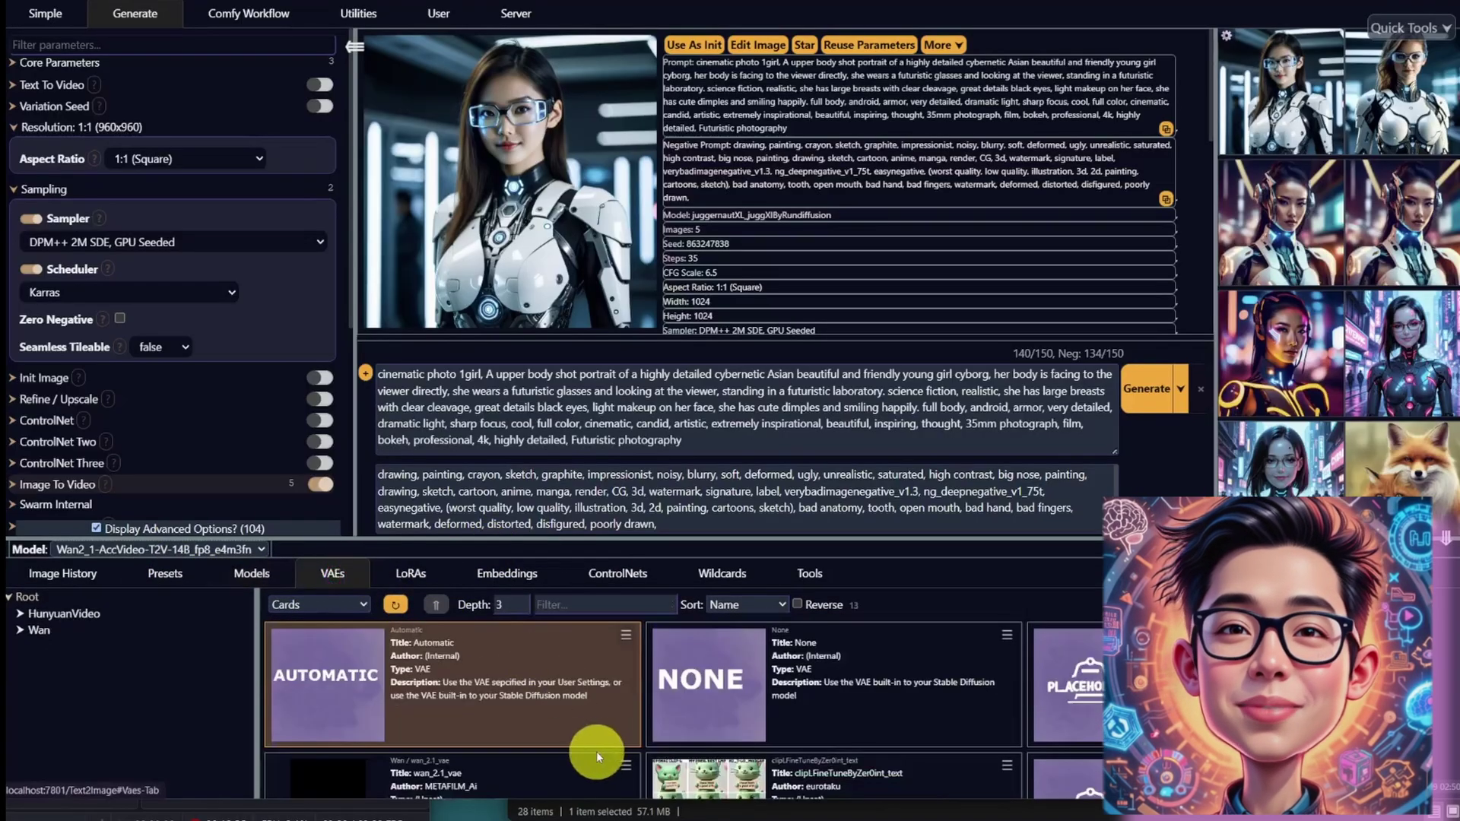
scroll(684, 707, "down", 3)
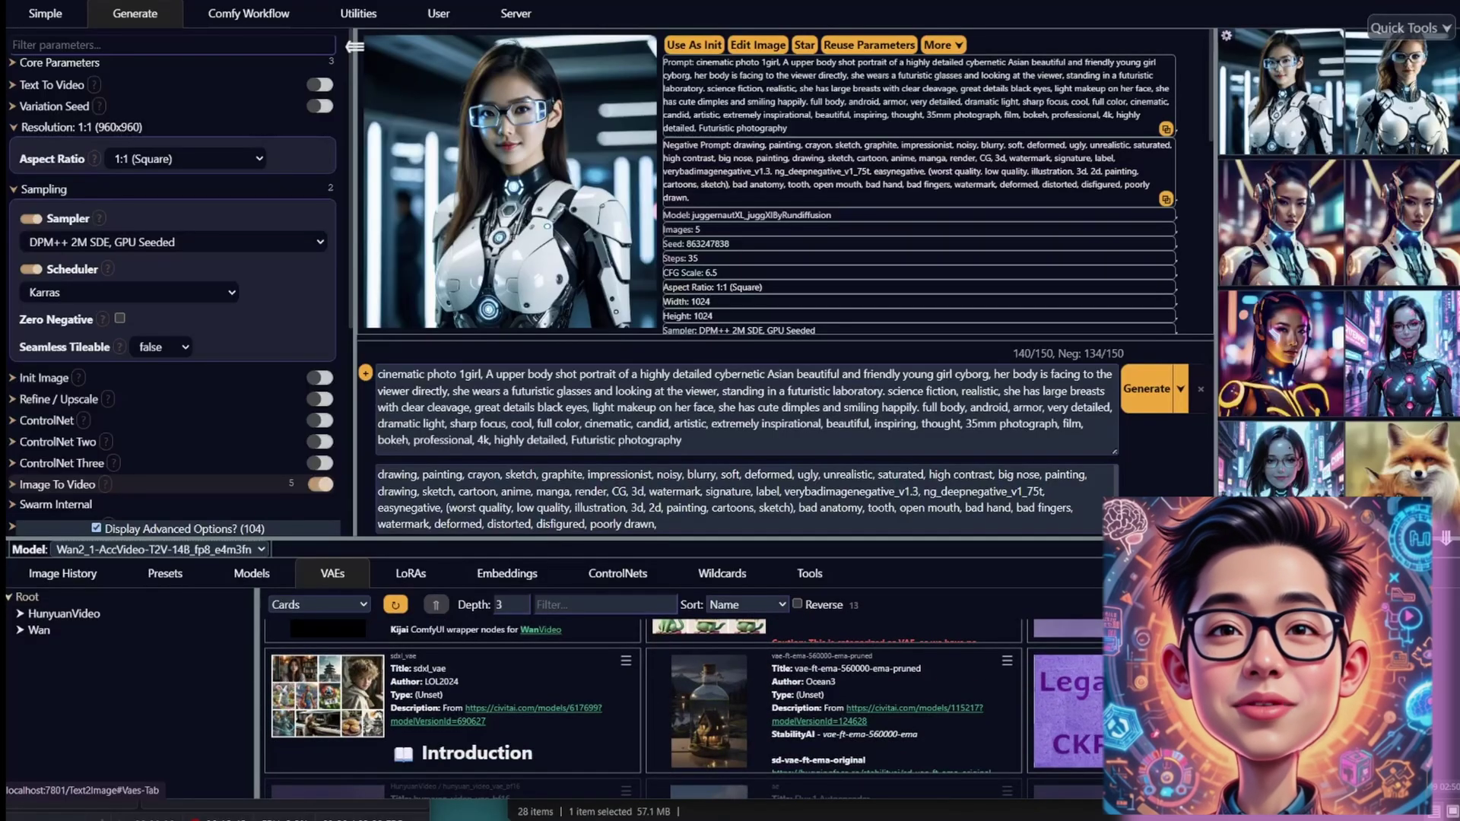
scroll(550, 791, "up", 3)
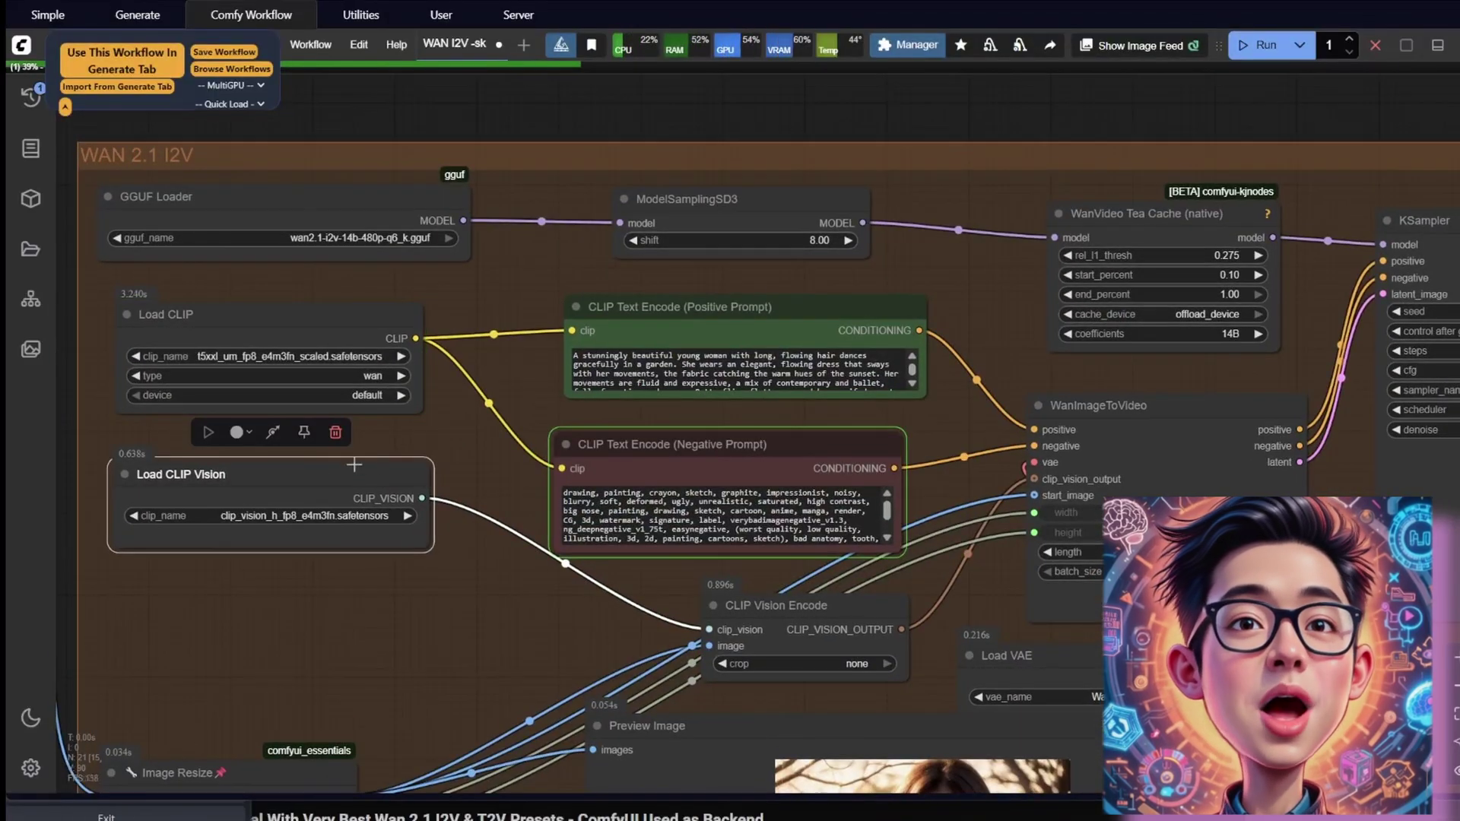
left_click_drag(1401, 770, 494, 688)
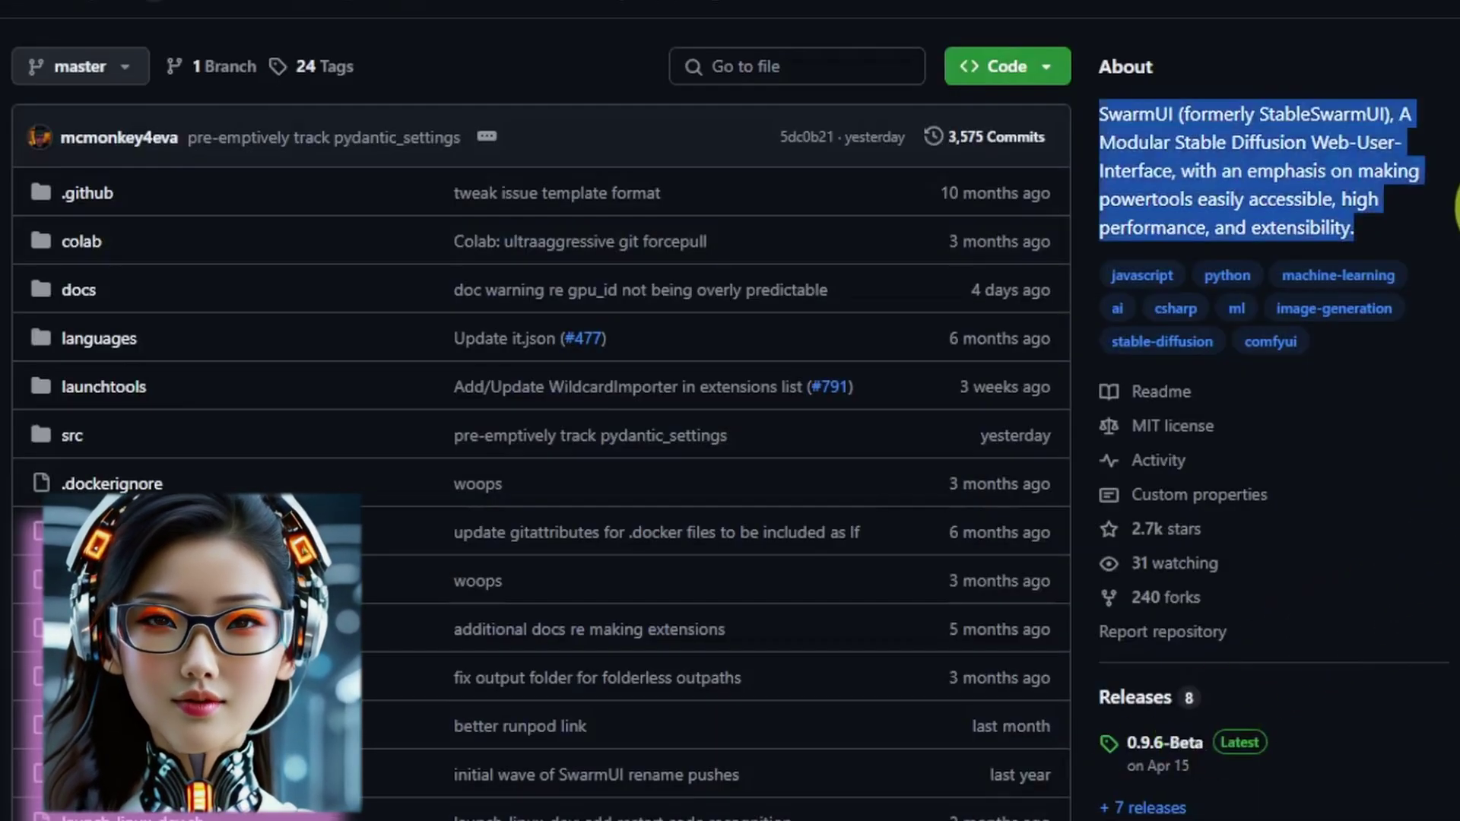
Jump to the SwarmUI README and scroll through the Beta release notes' Major and Minor Updates
left_click(1171, 391)
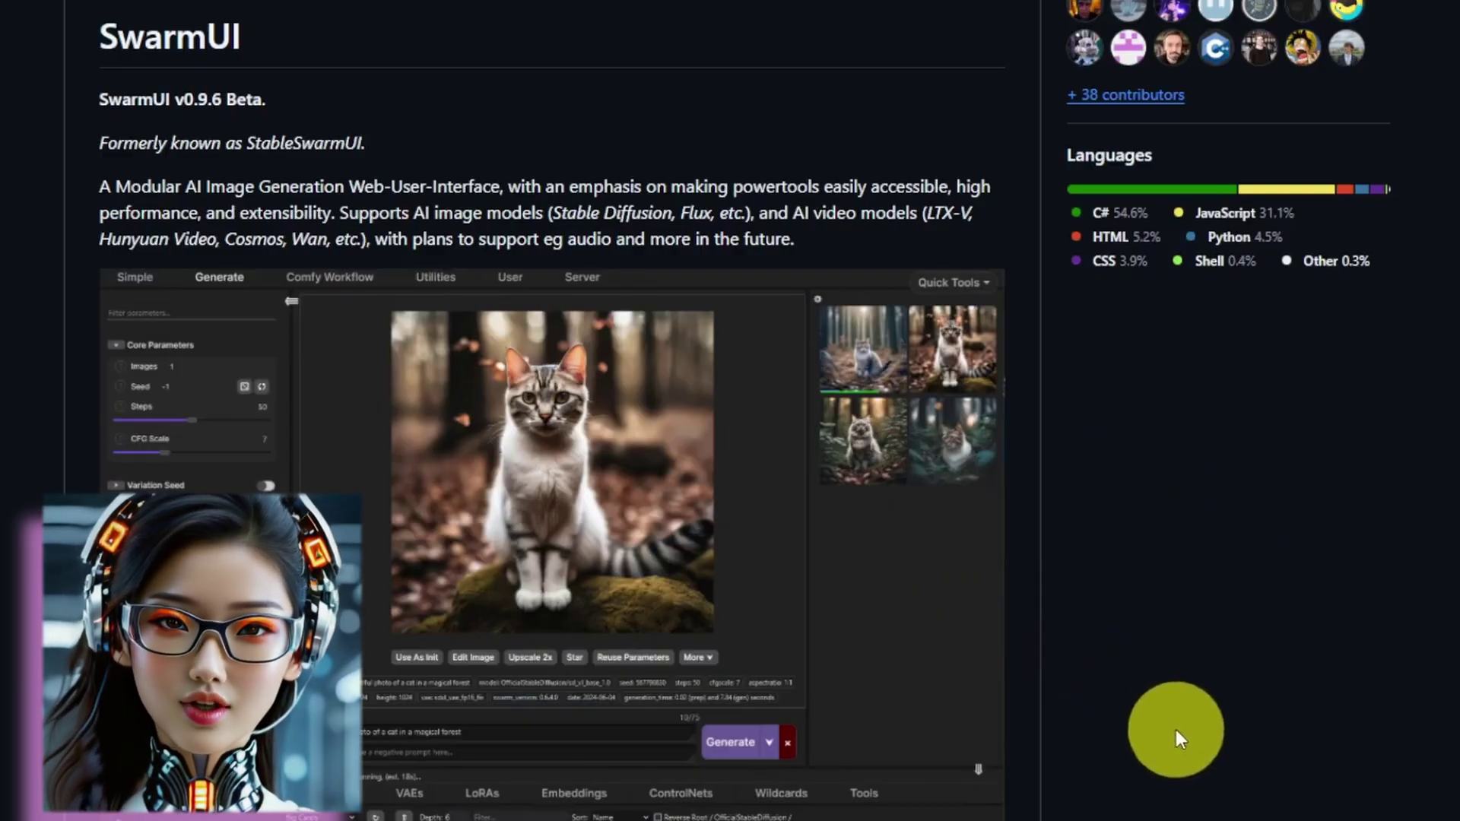
scroll(1201, 752, "down", 3)
scroll(1228, 772, "down", 8)
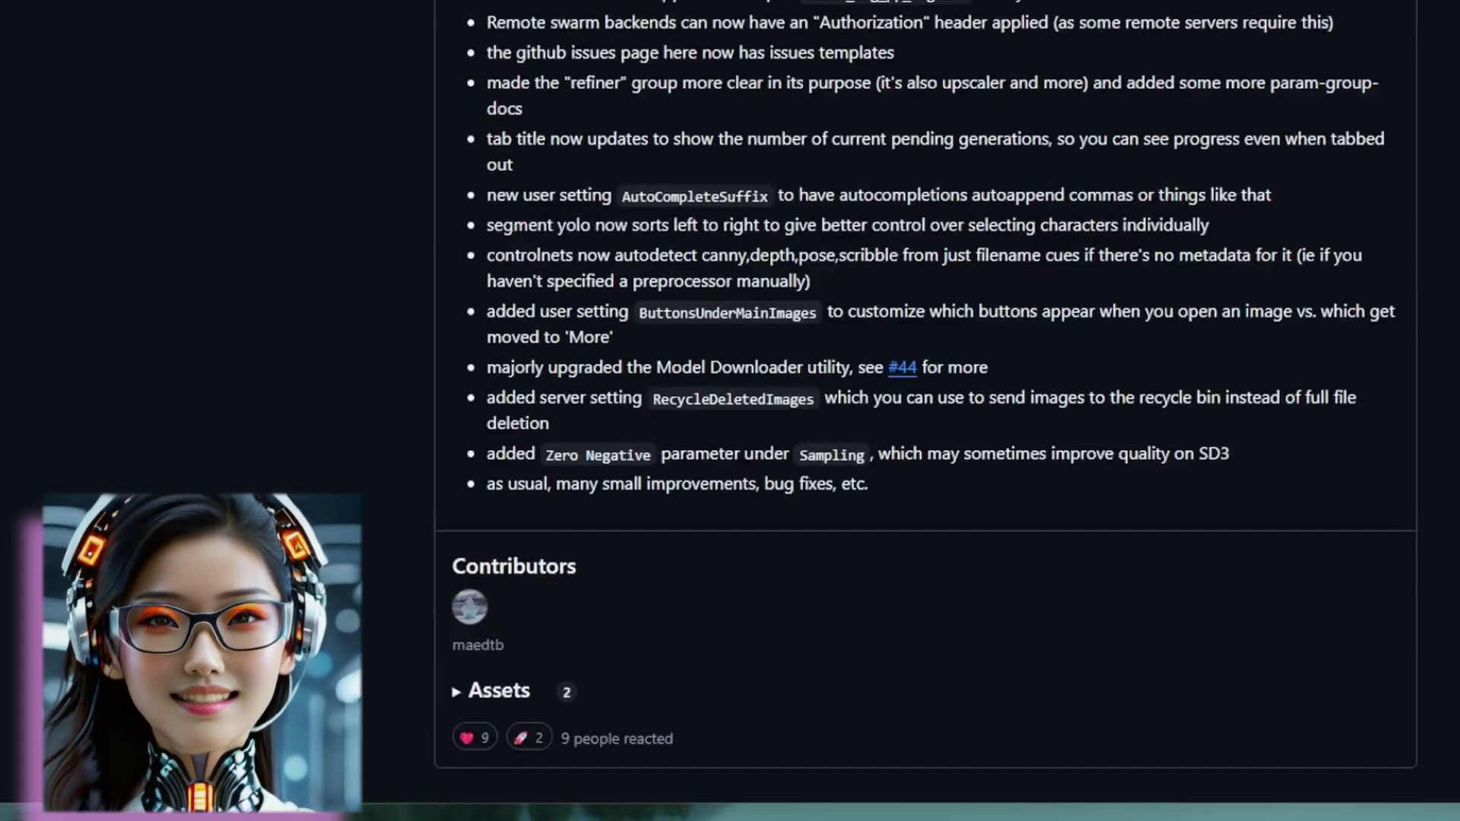
scroll(926, 403, "down", 20)
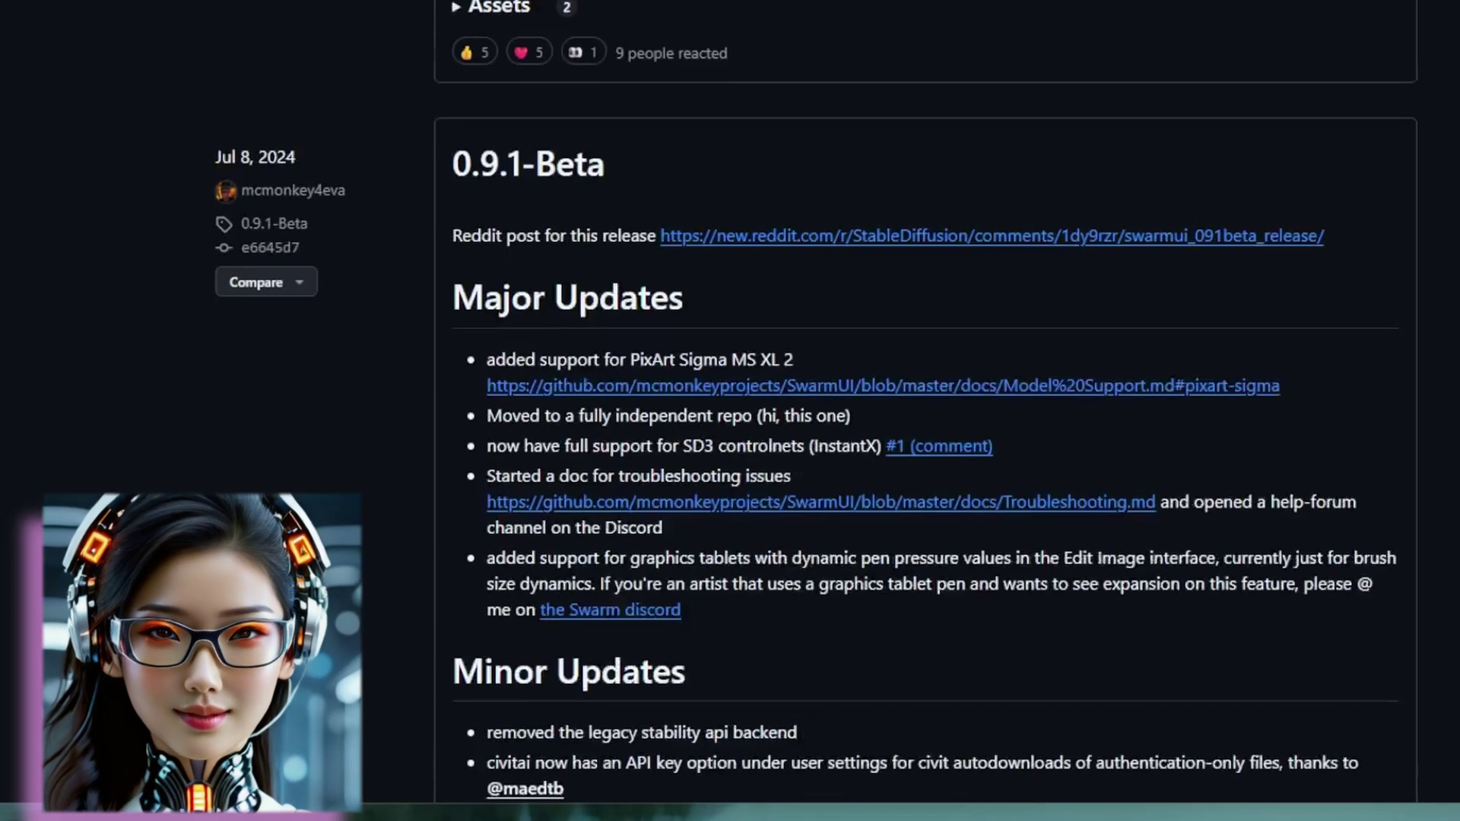
scroll(926, 403, "down", 20)
scroll(926, 403, "up", 20)
Scroll through the Model Support page's image and video model tables
scroll(926, 403, "up", 15)
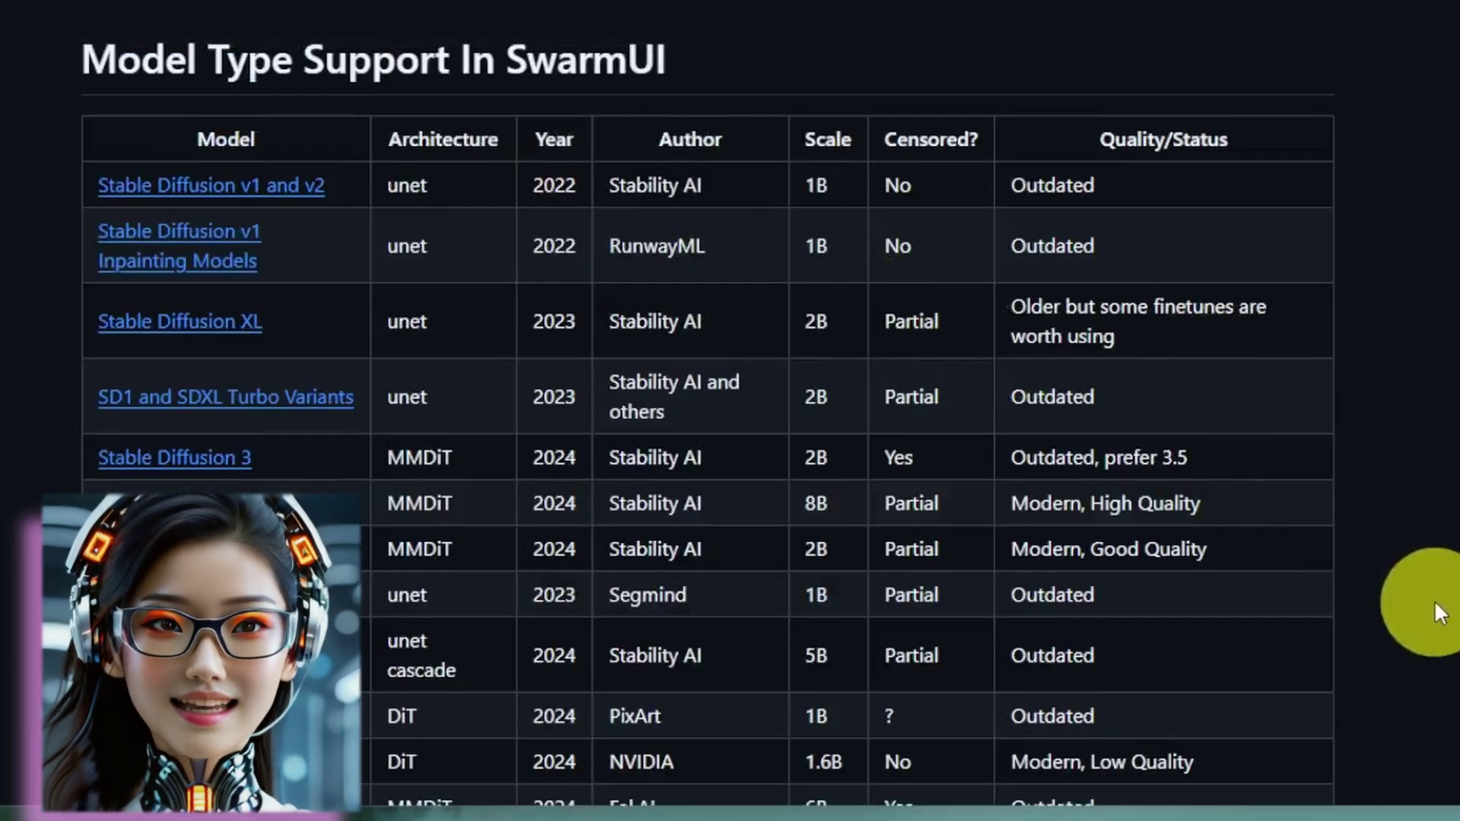
scroll(1434, 600, "down", 2)
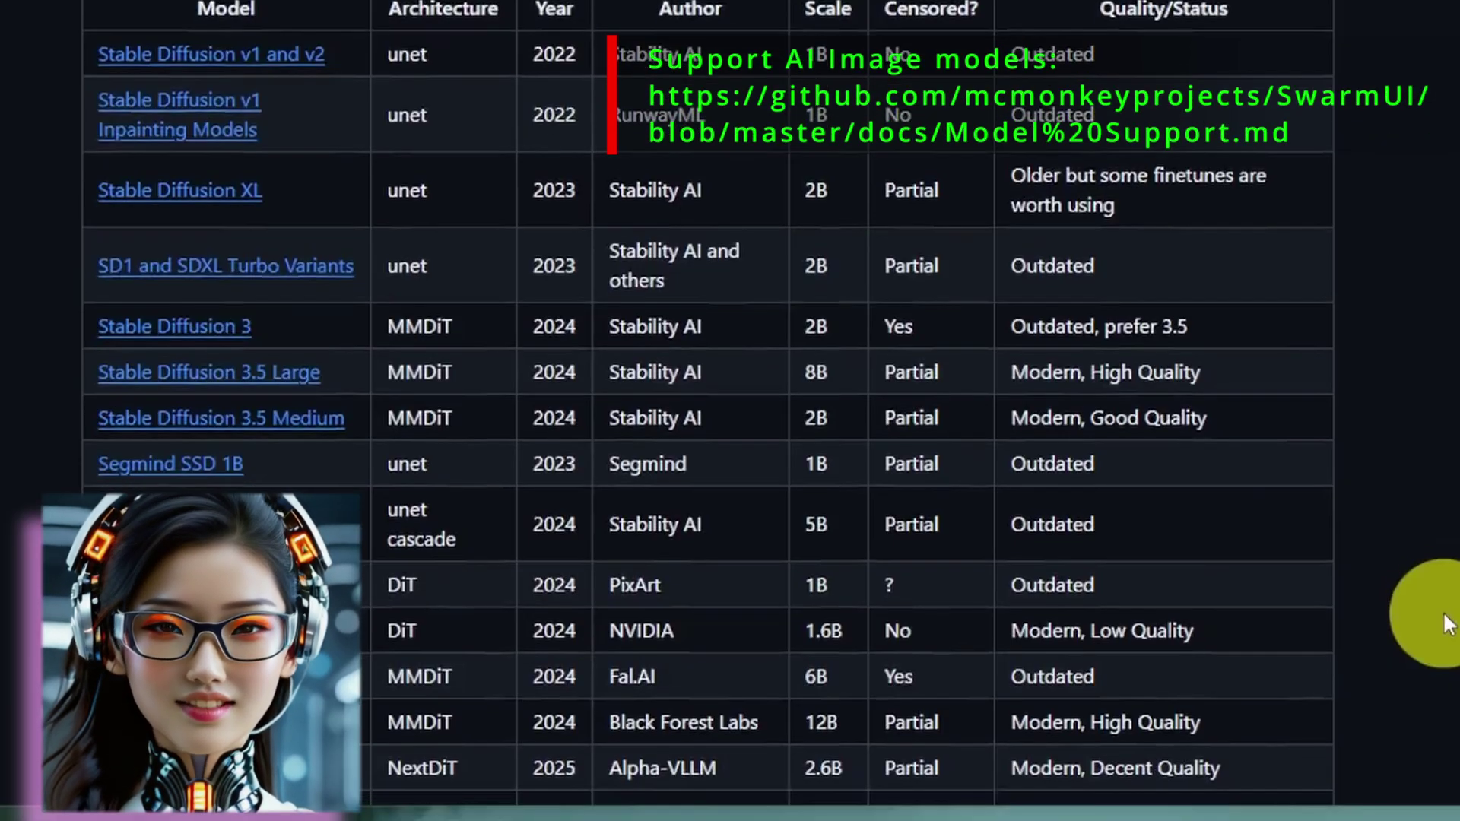
scroll(1446, 625, "down", 3)
scroll(1445, 625, "down", 1)
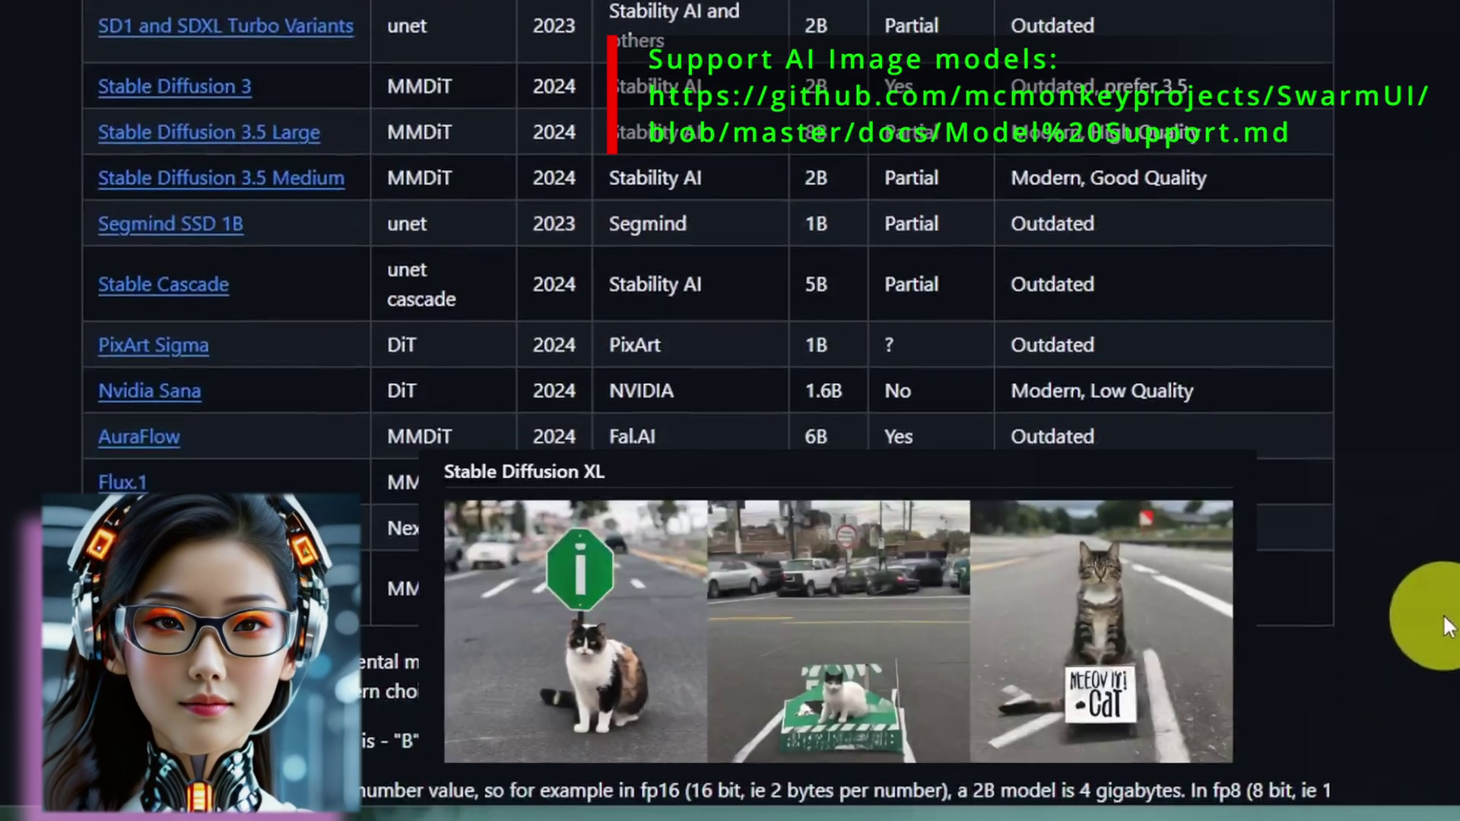
scroll(1445, 624, "down", 15)
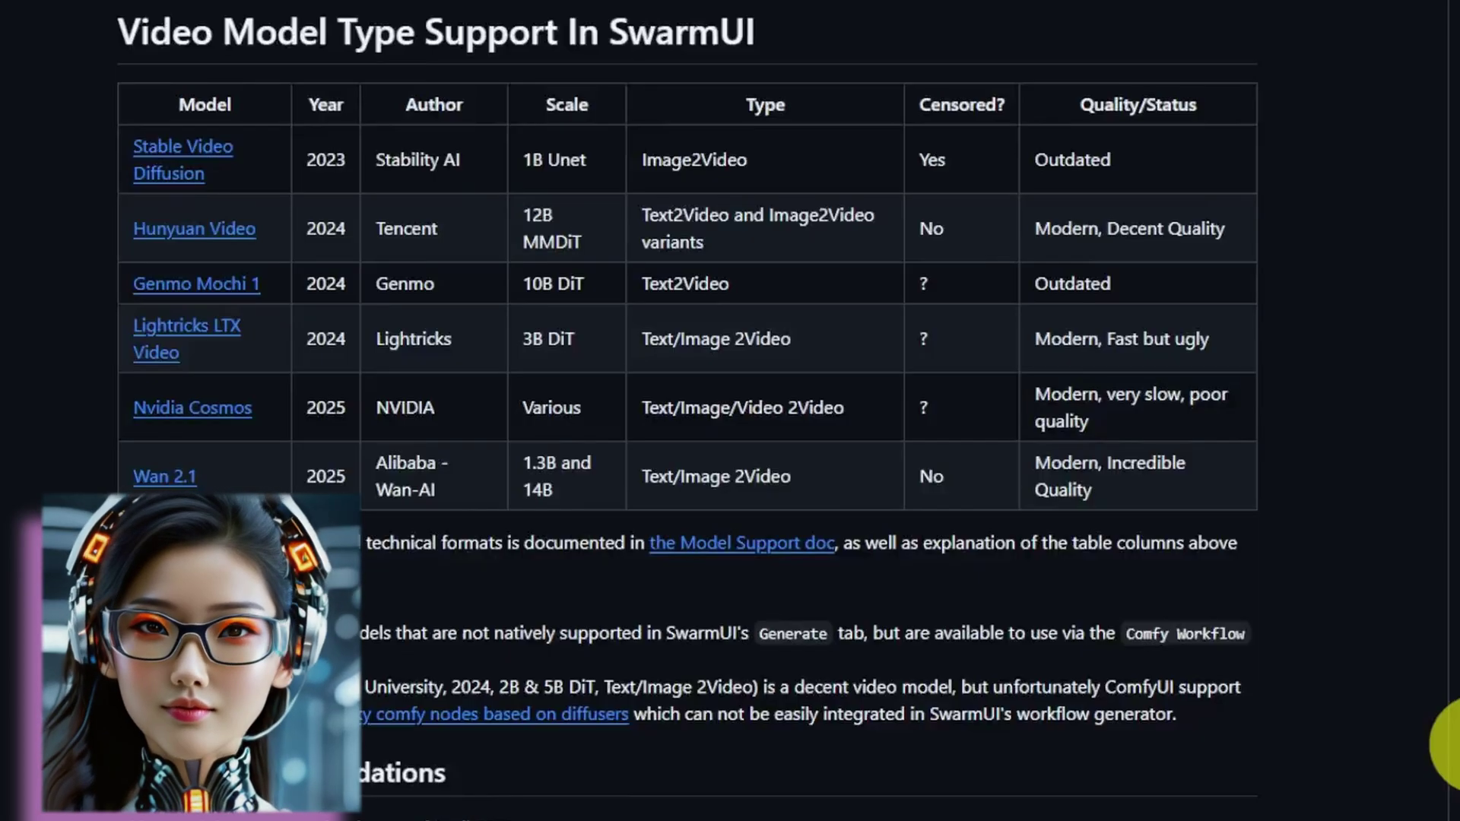
scroll(1452, 741, "down", 20)
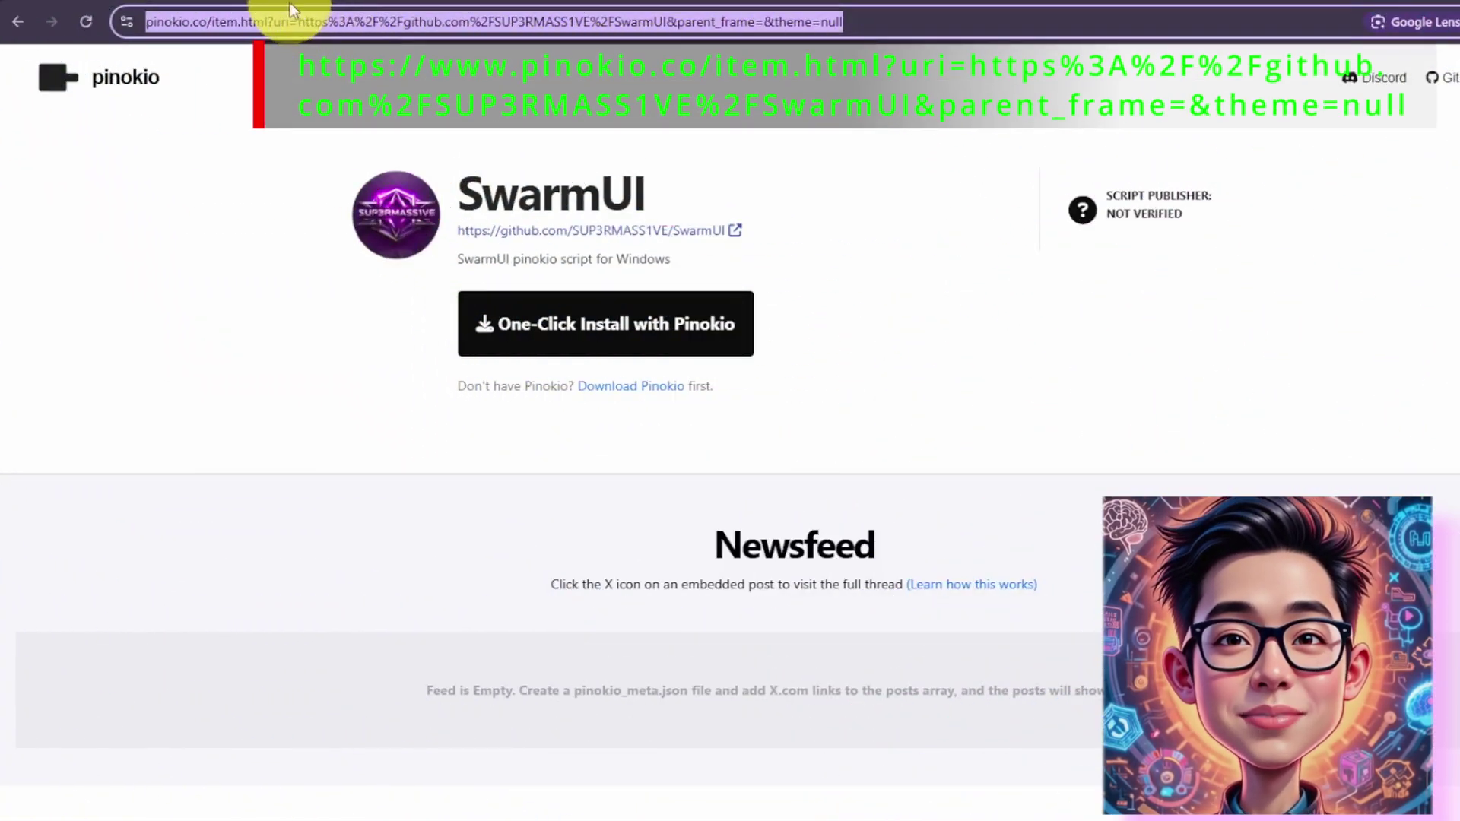
Visit the SwarmUI script's GitHub page and the original mcmonkeyprojects SwarmUI repository
left_click(591, 232)
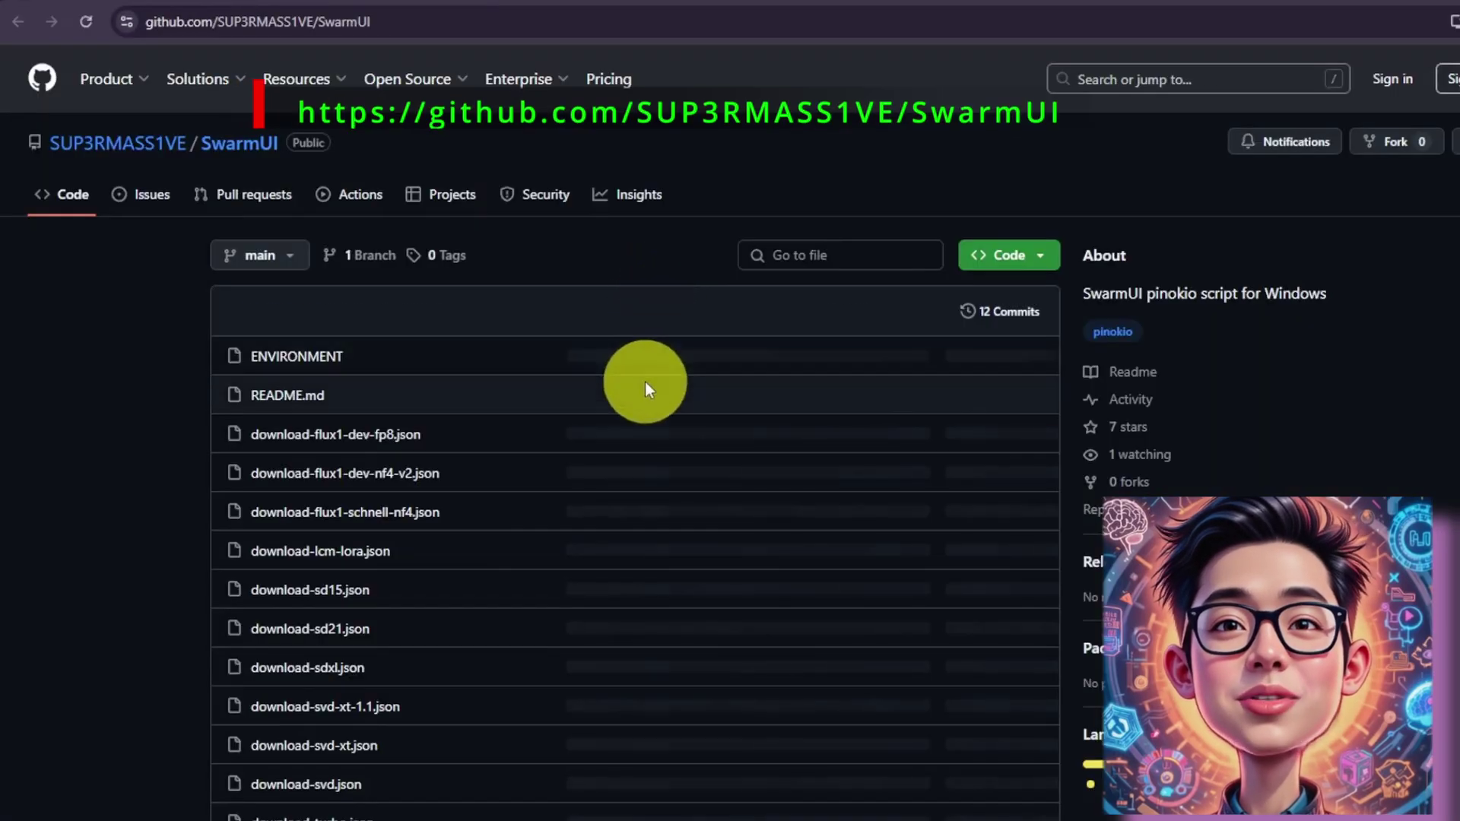
scroll(882, 646, "down", 11)
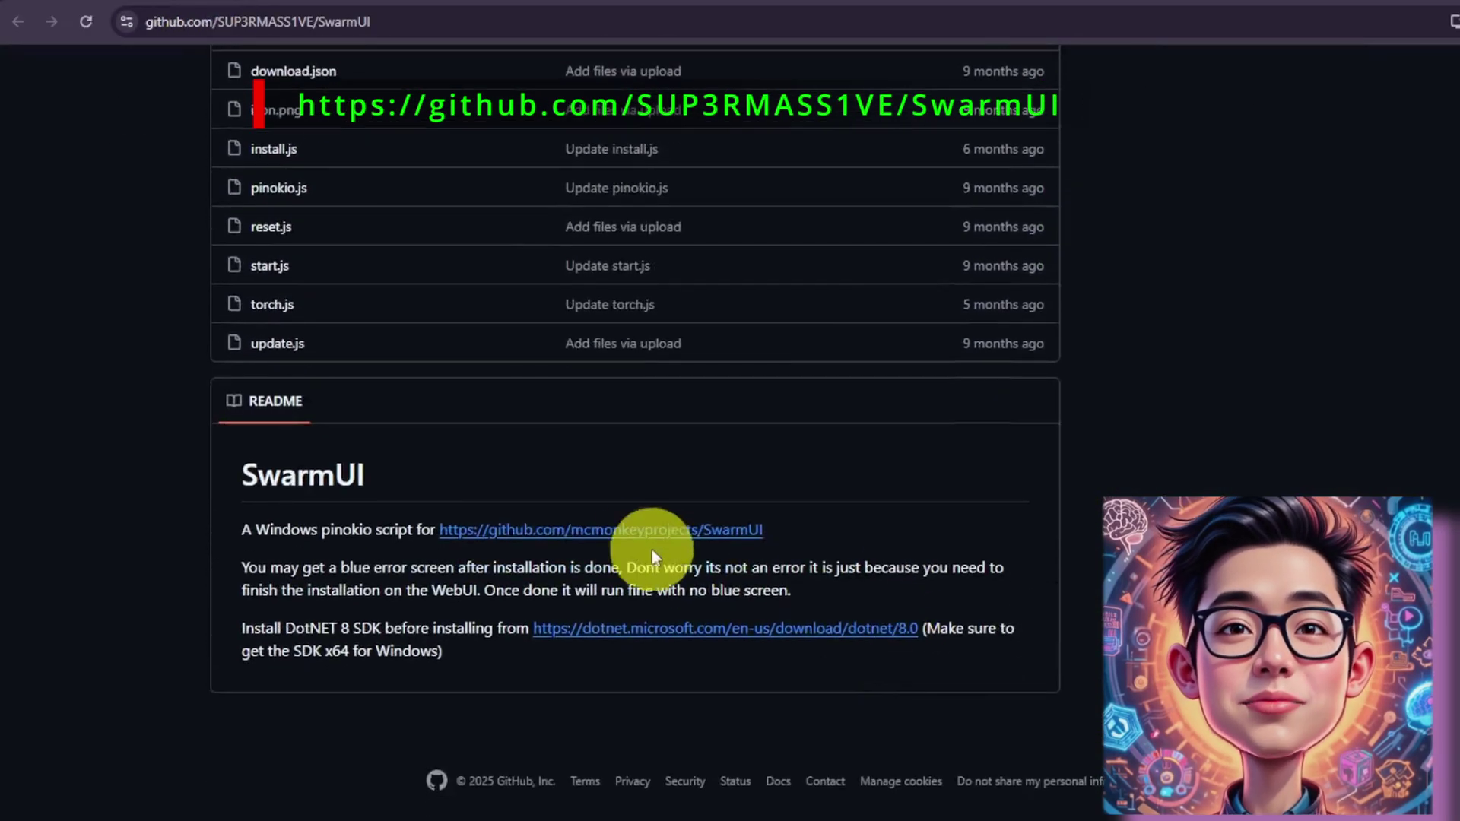
left_click(647, 542)
scroll(647, 541, "down", 10)
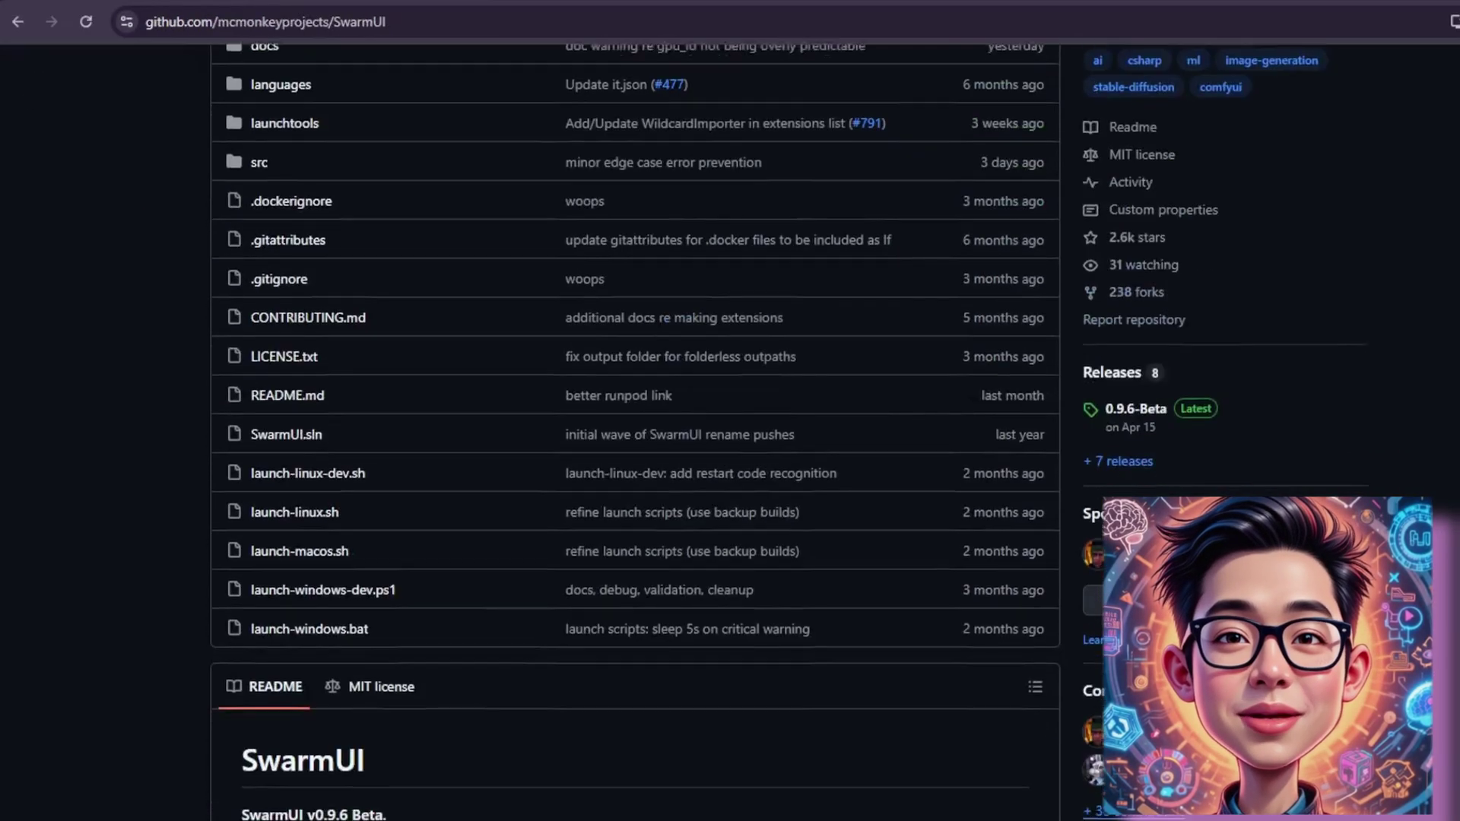
scroll(635, 456, "down", 2)
scroll(635, 456, "up", 2)
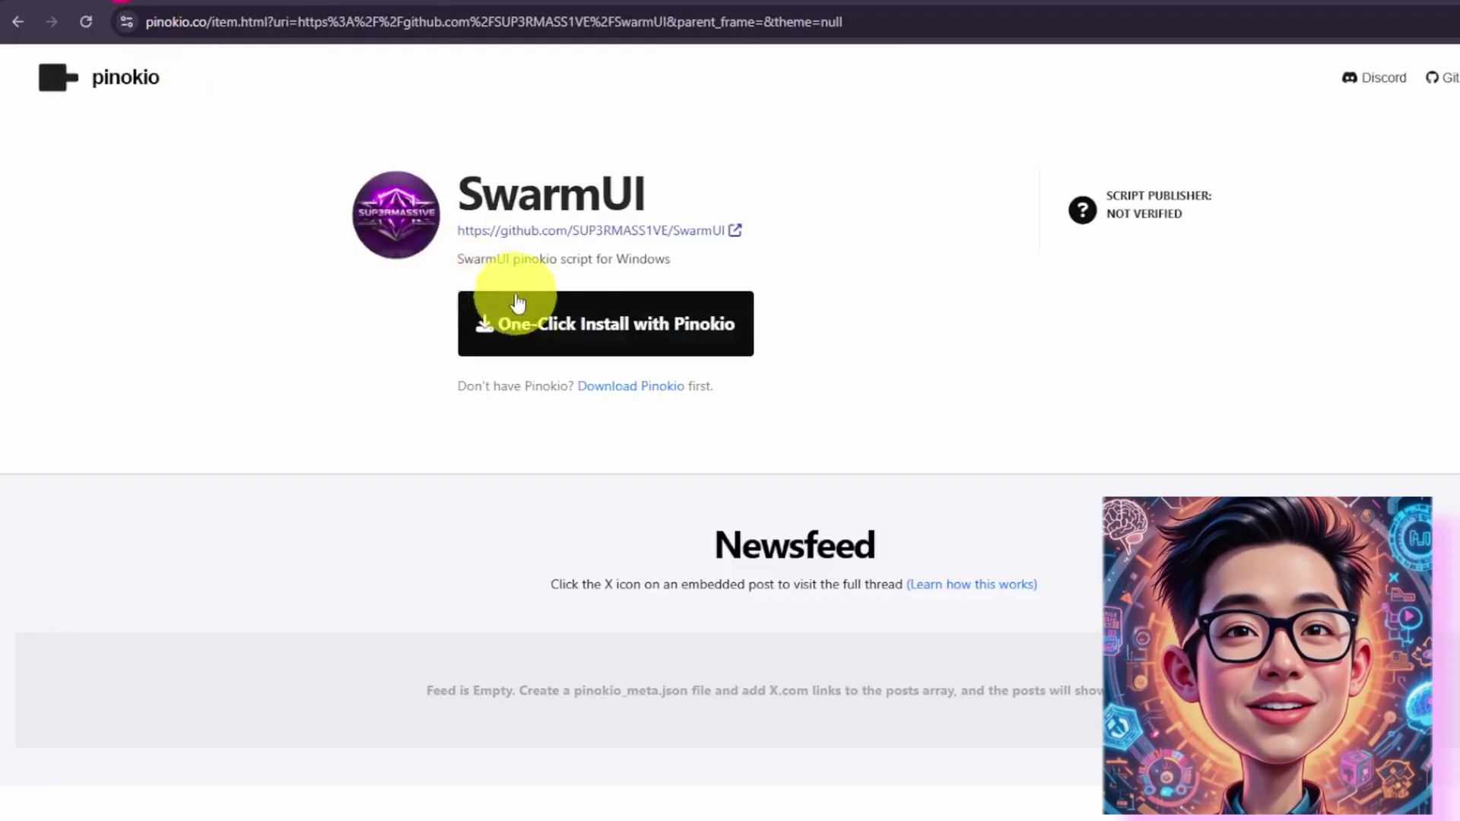
Launch Pinokio, download SwarmUI into a 'SwarmUI' folder without .git, and install it
left_click(576, 308)
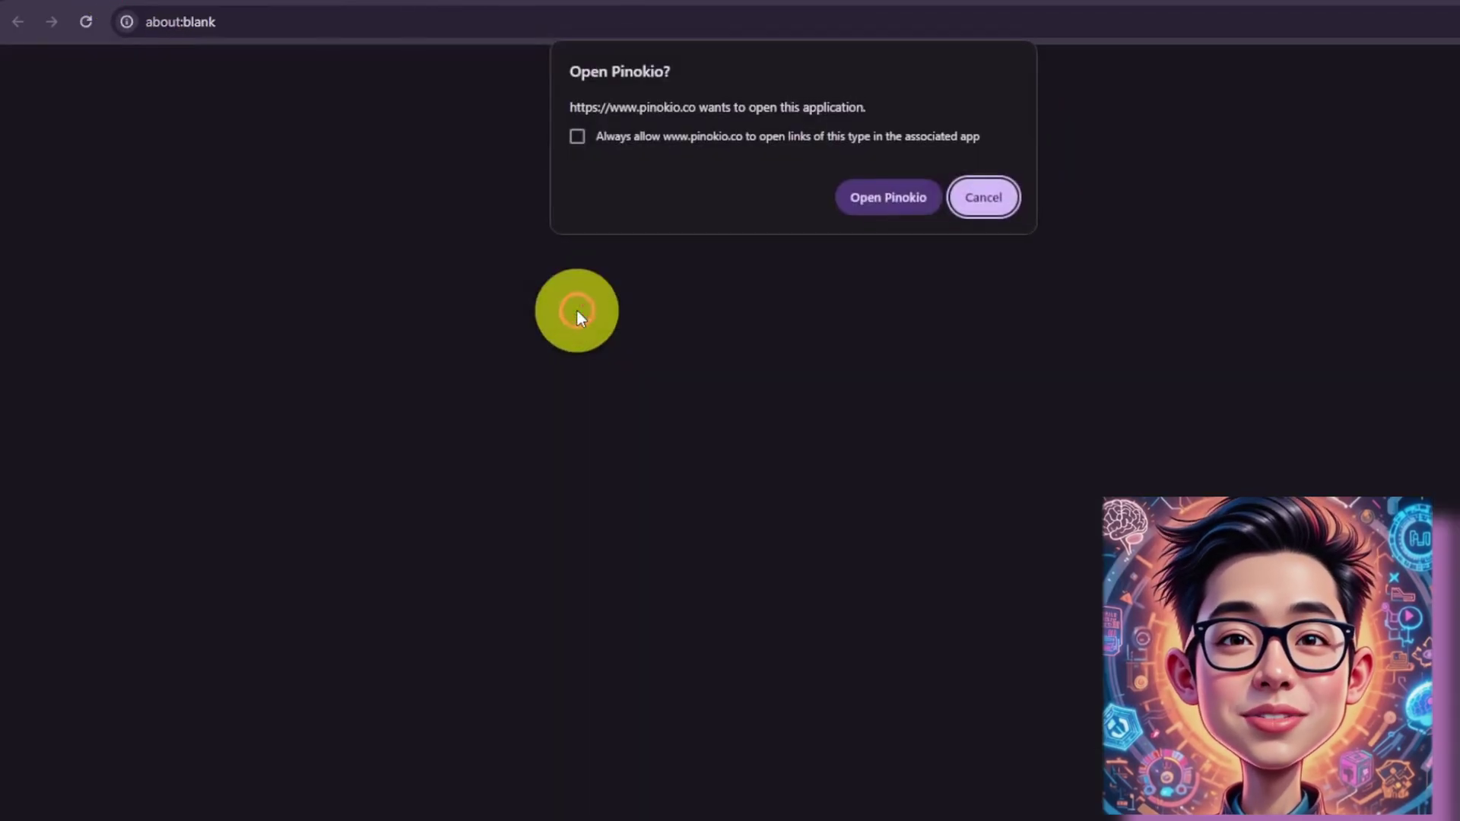
left_click(897, 202)
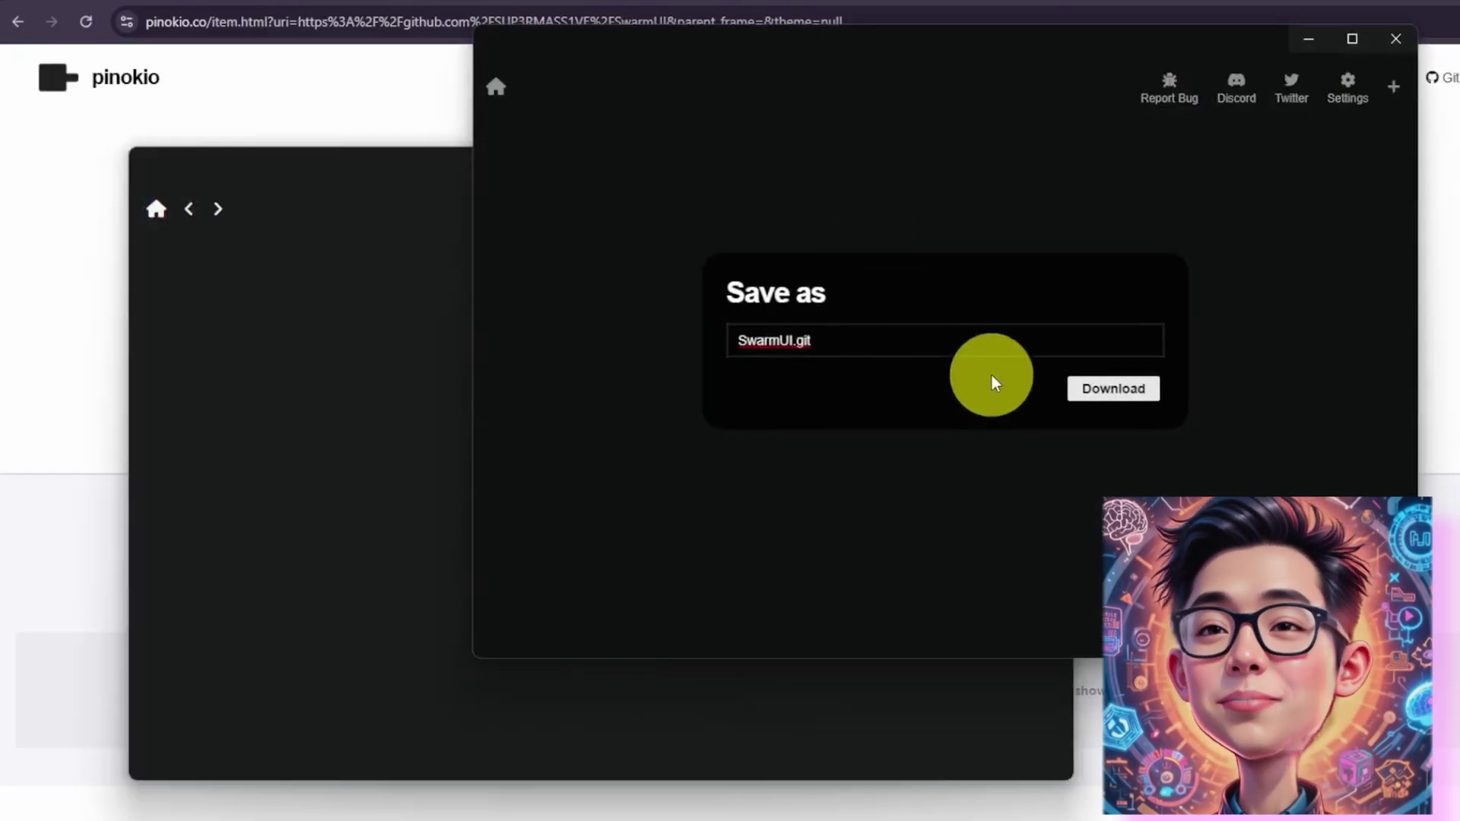
key("BackSpace")
key("BackSpace")
key("BackSpace")
key("BackSpace")
left_click(1094, 389)
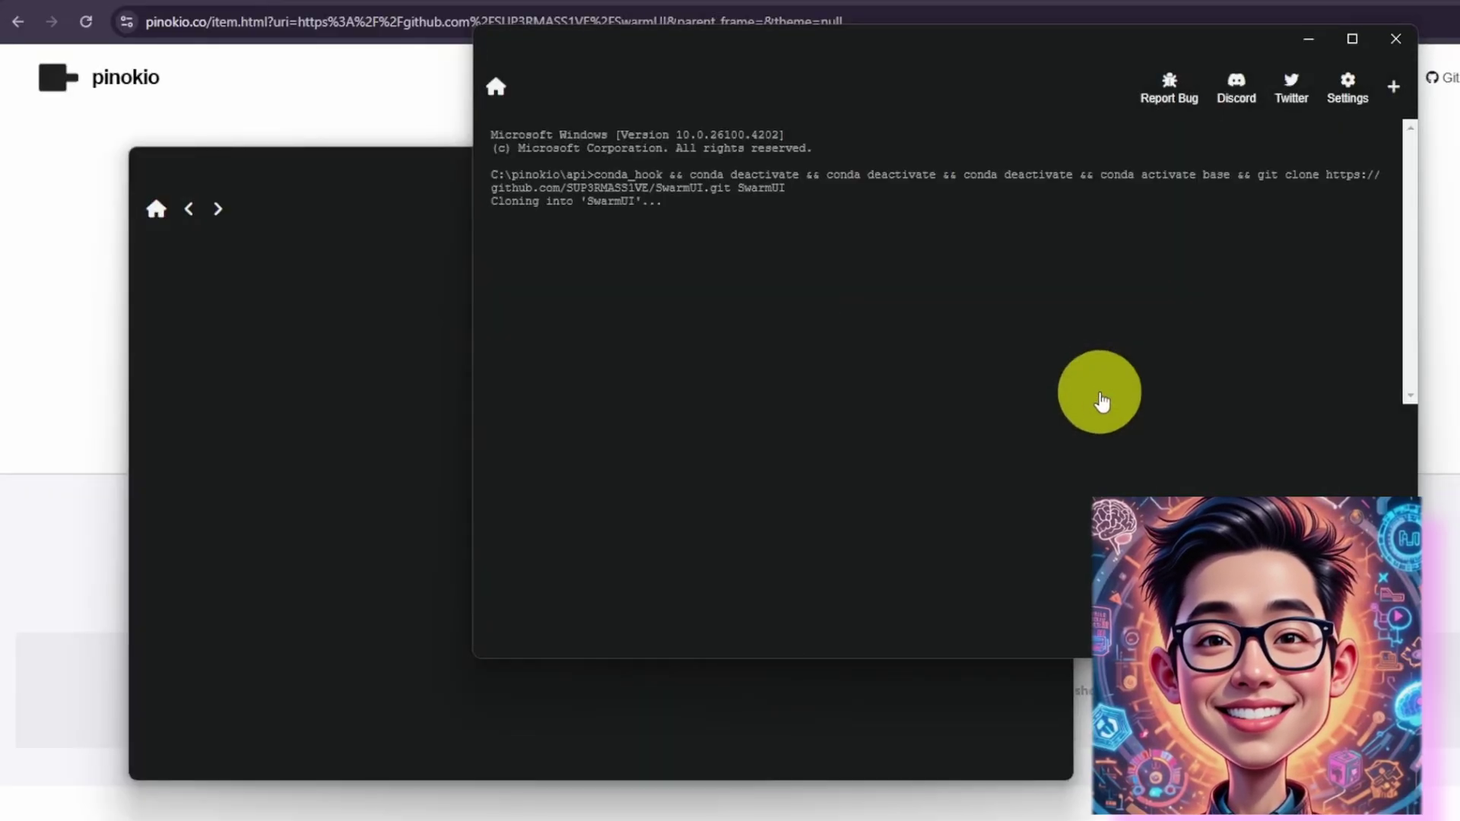
left_click(1215, 430)
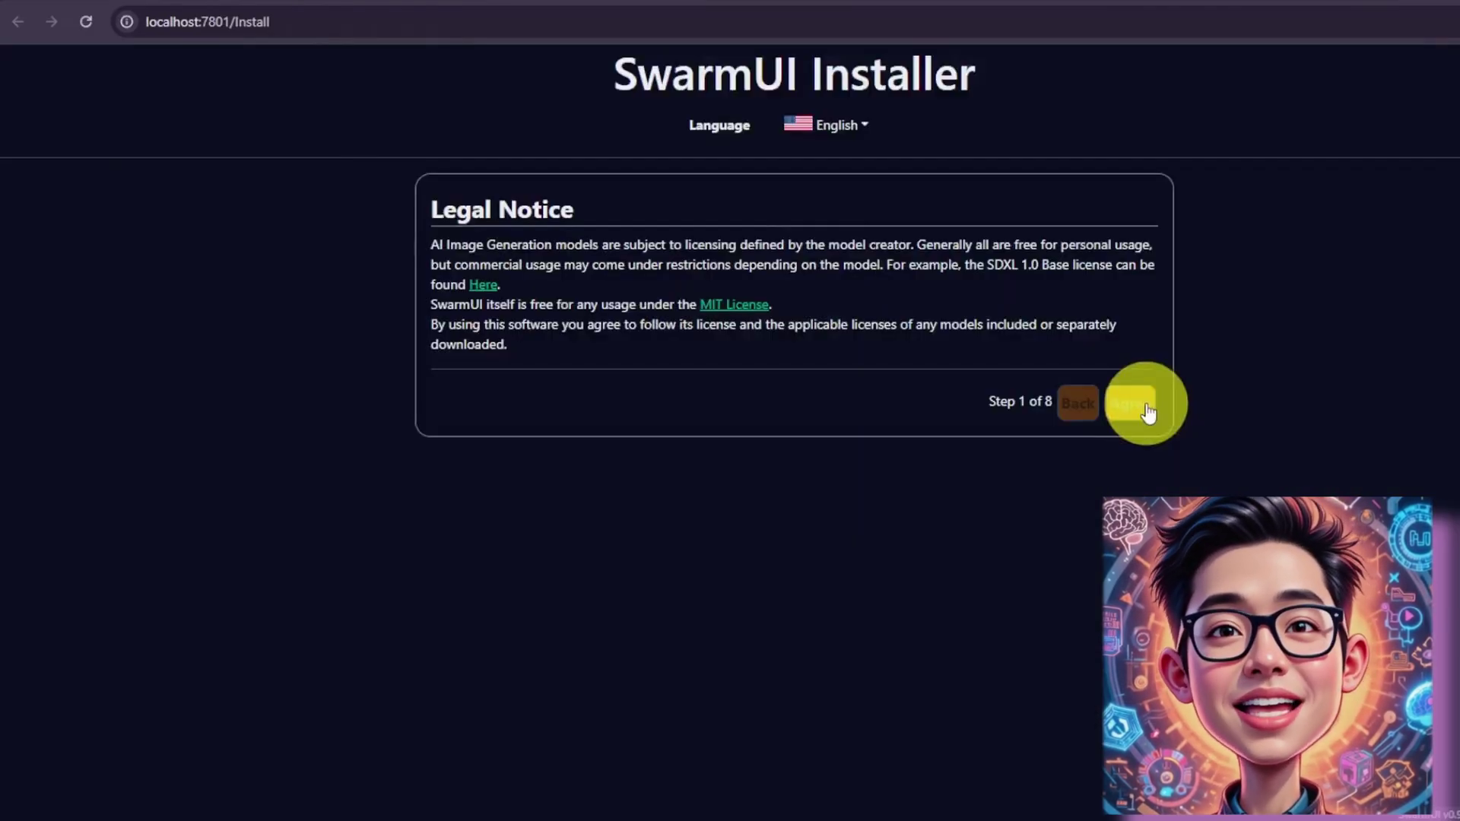
Agree to the legal notice, customize settings, keep the desktop shortcut and pick Gravity Blue
left_click(1146, 409)
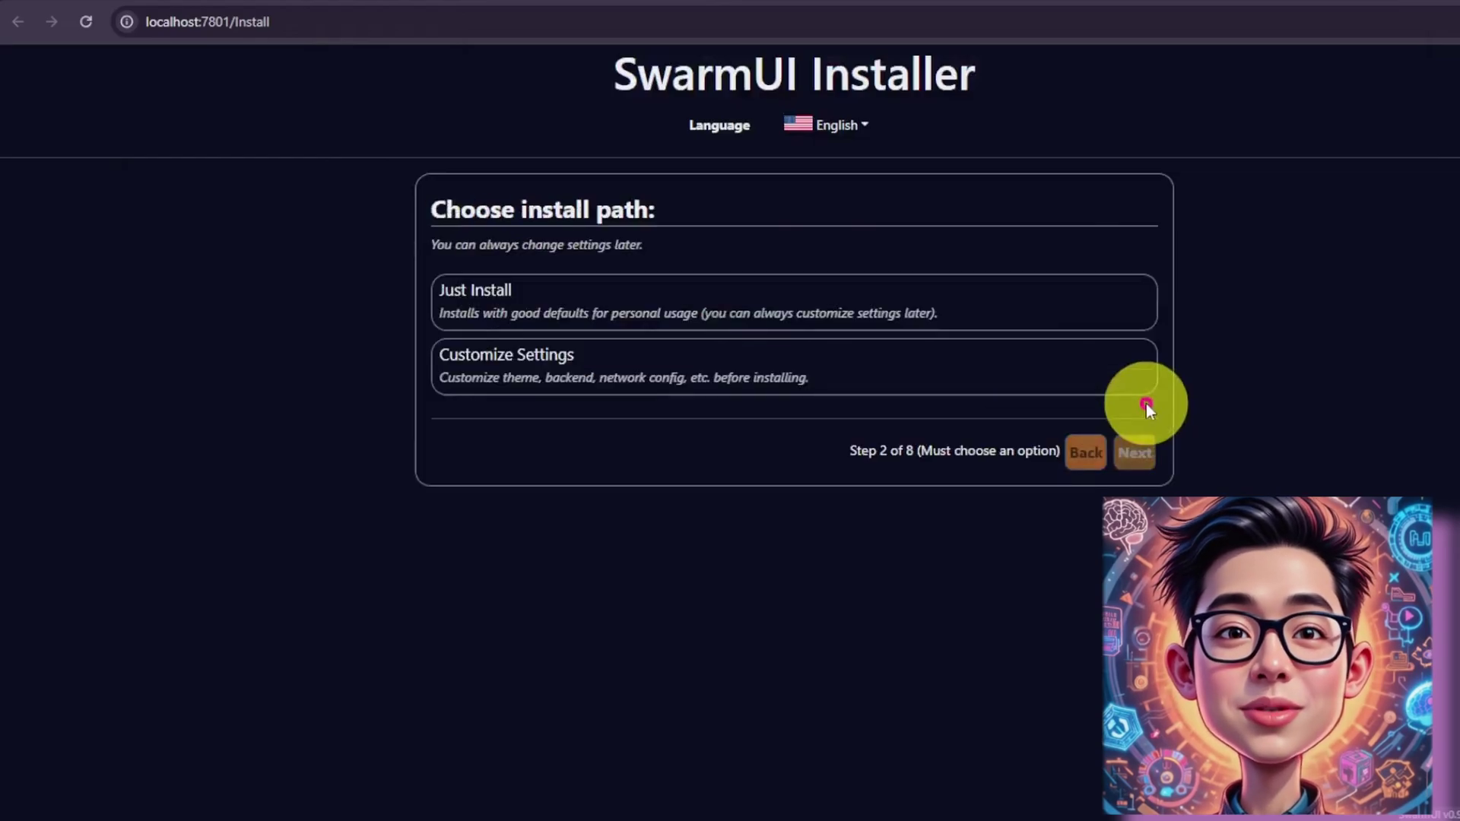
left_click(1020, 384)
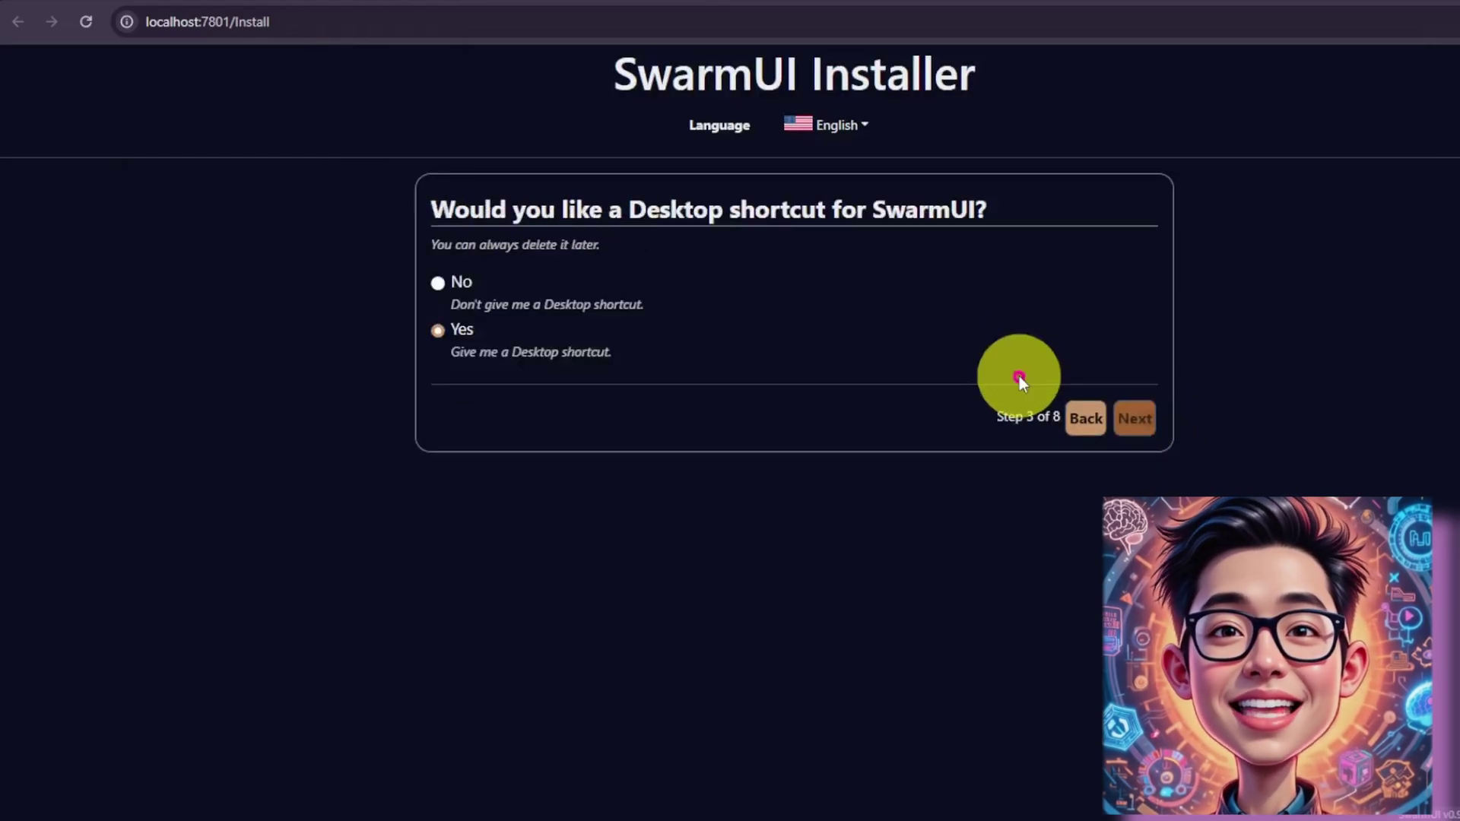
left_click(1148, 439)
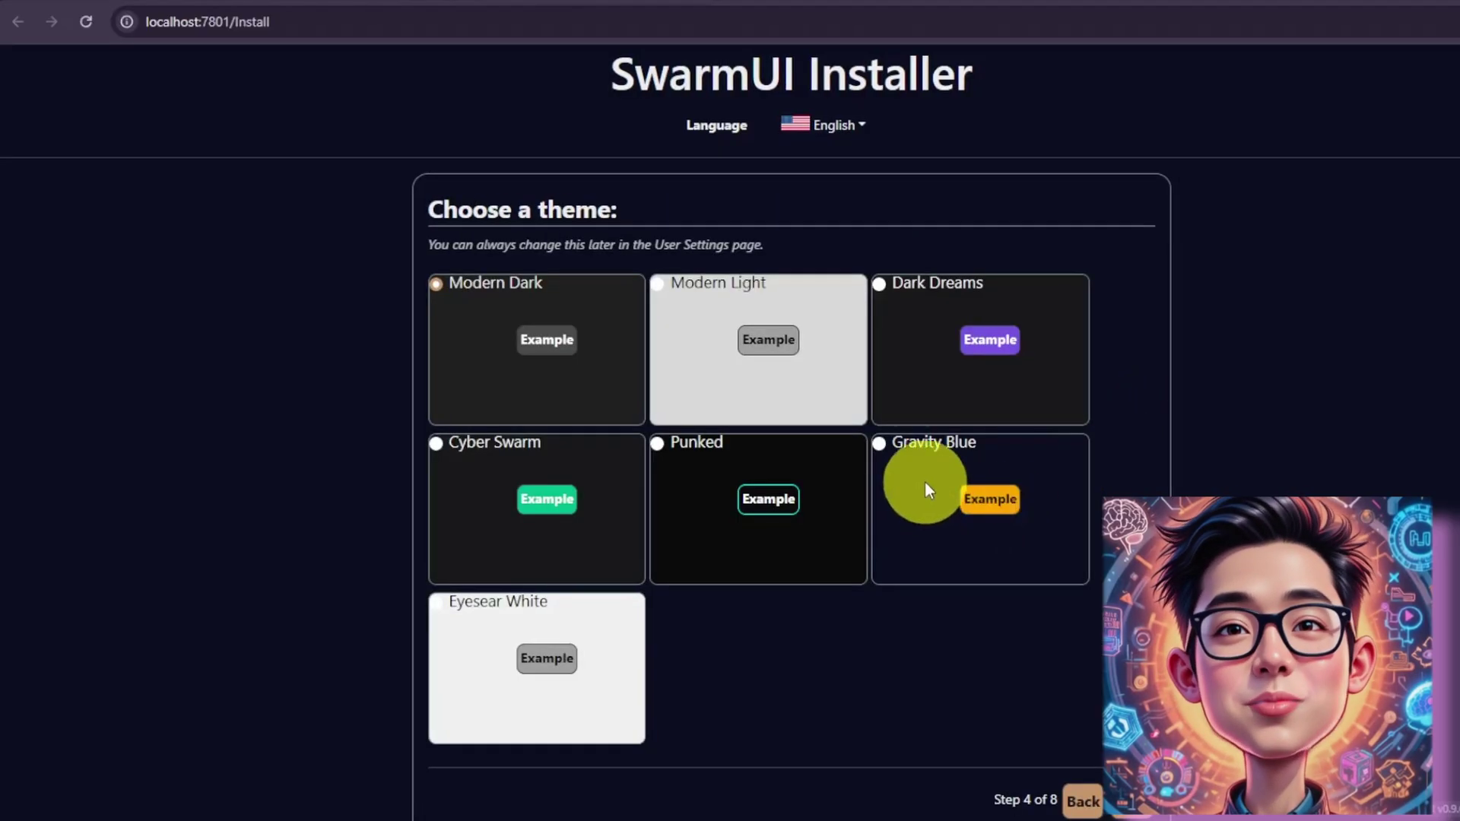
left_click(879, 444)
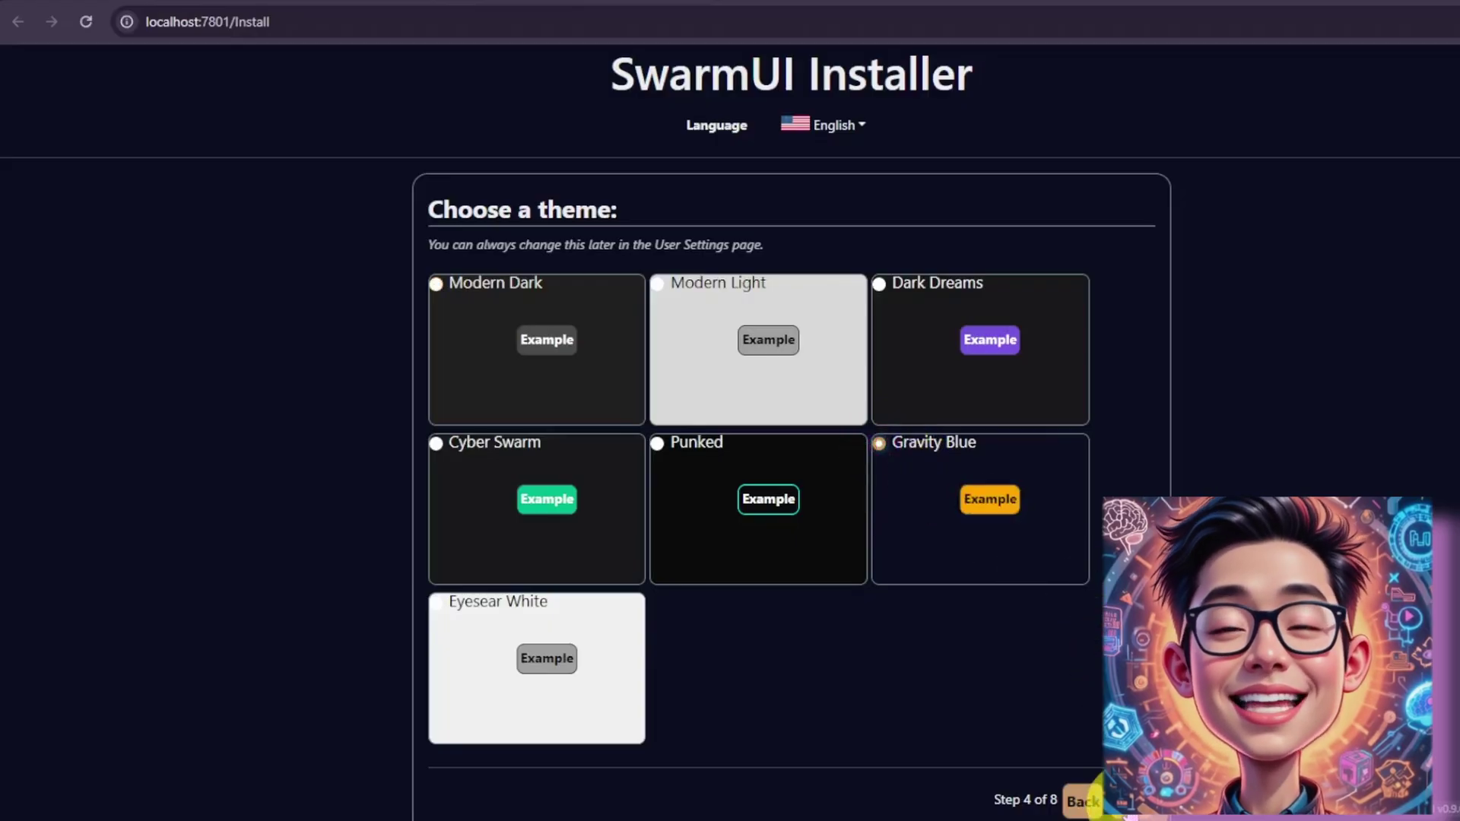
left_click(1129, 801)
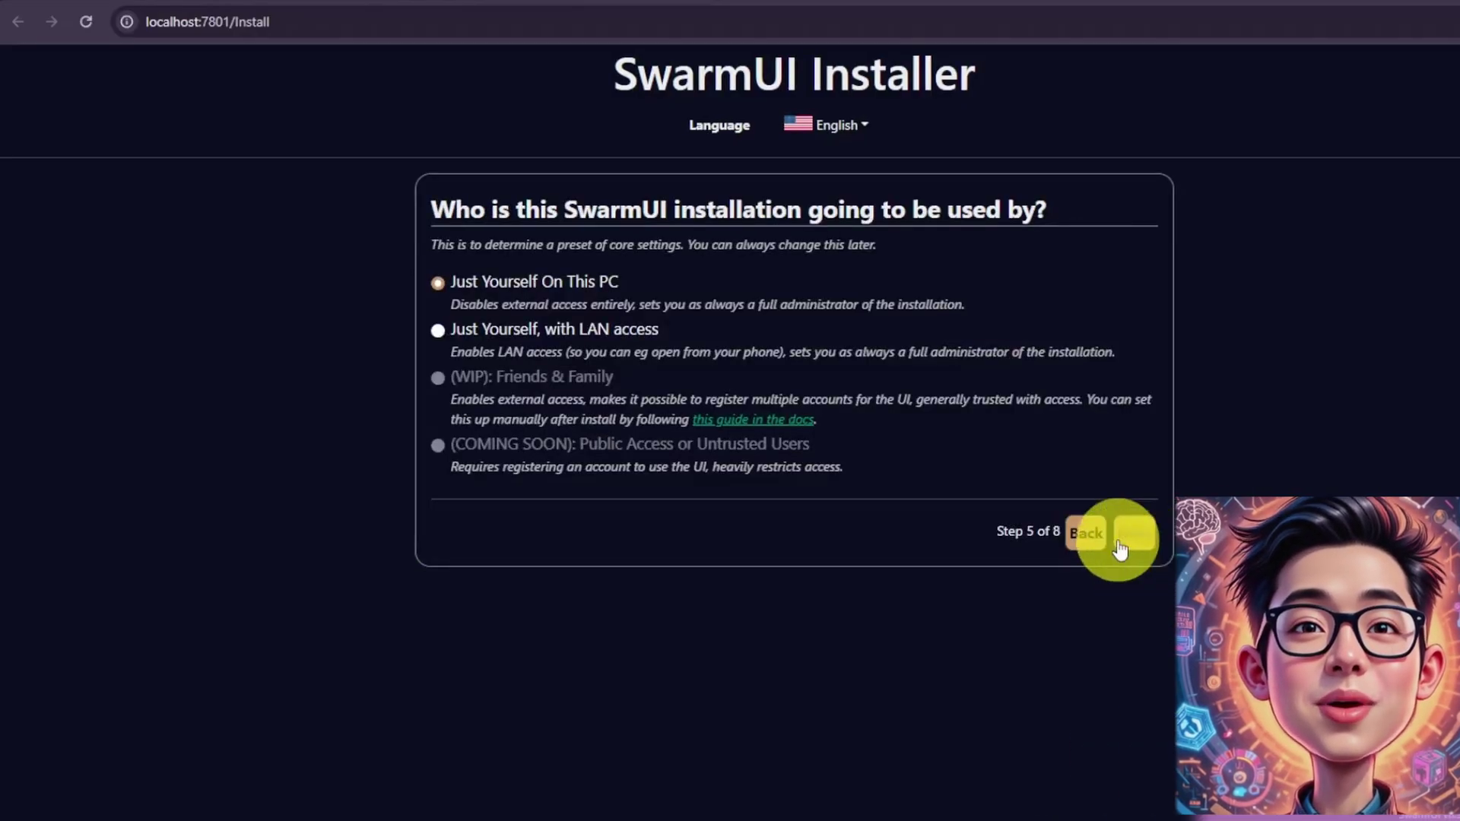
Keep single-user access, the ComfyUI backend and SDXL 1.0, then install now
left_click(1134, 534)
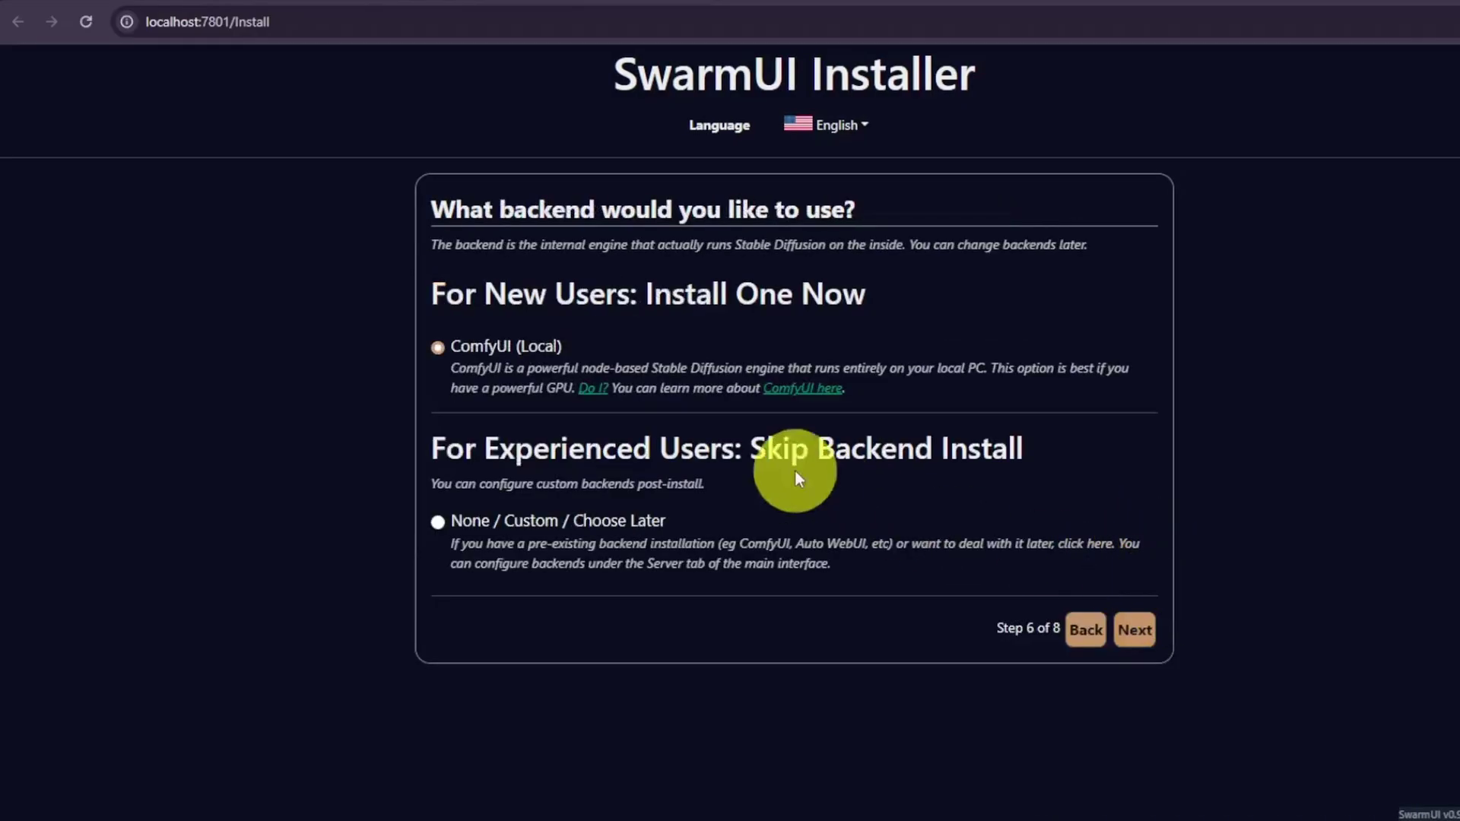
left_click(1135, 630)
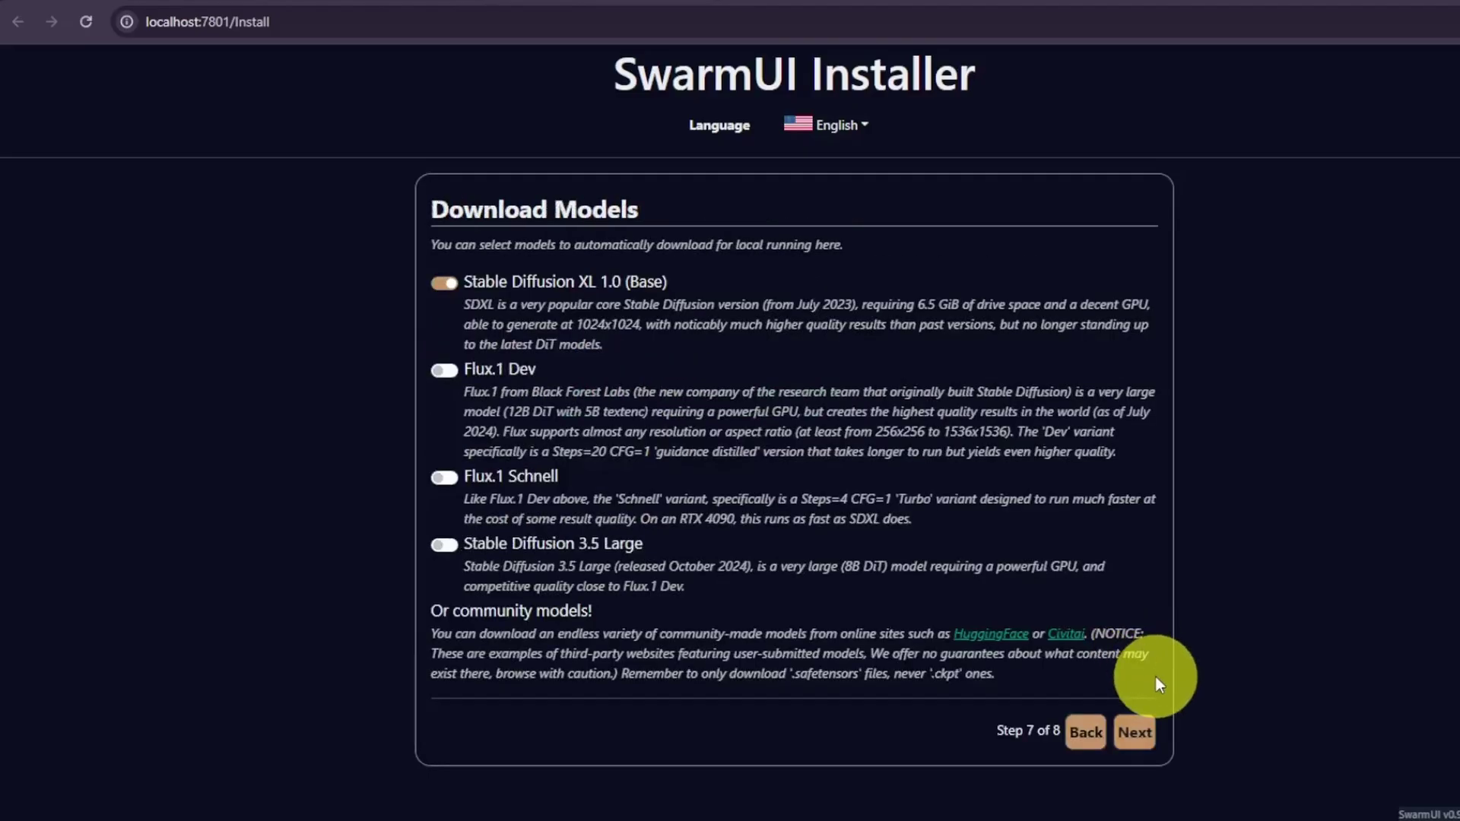
left_click(1134, 734)
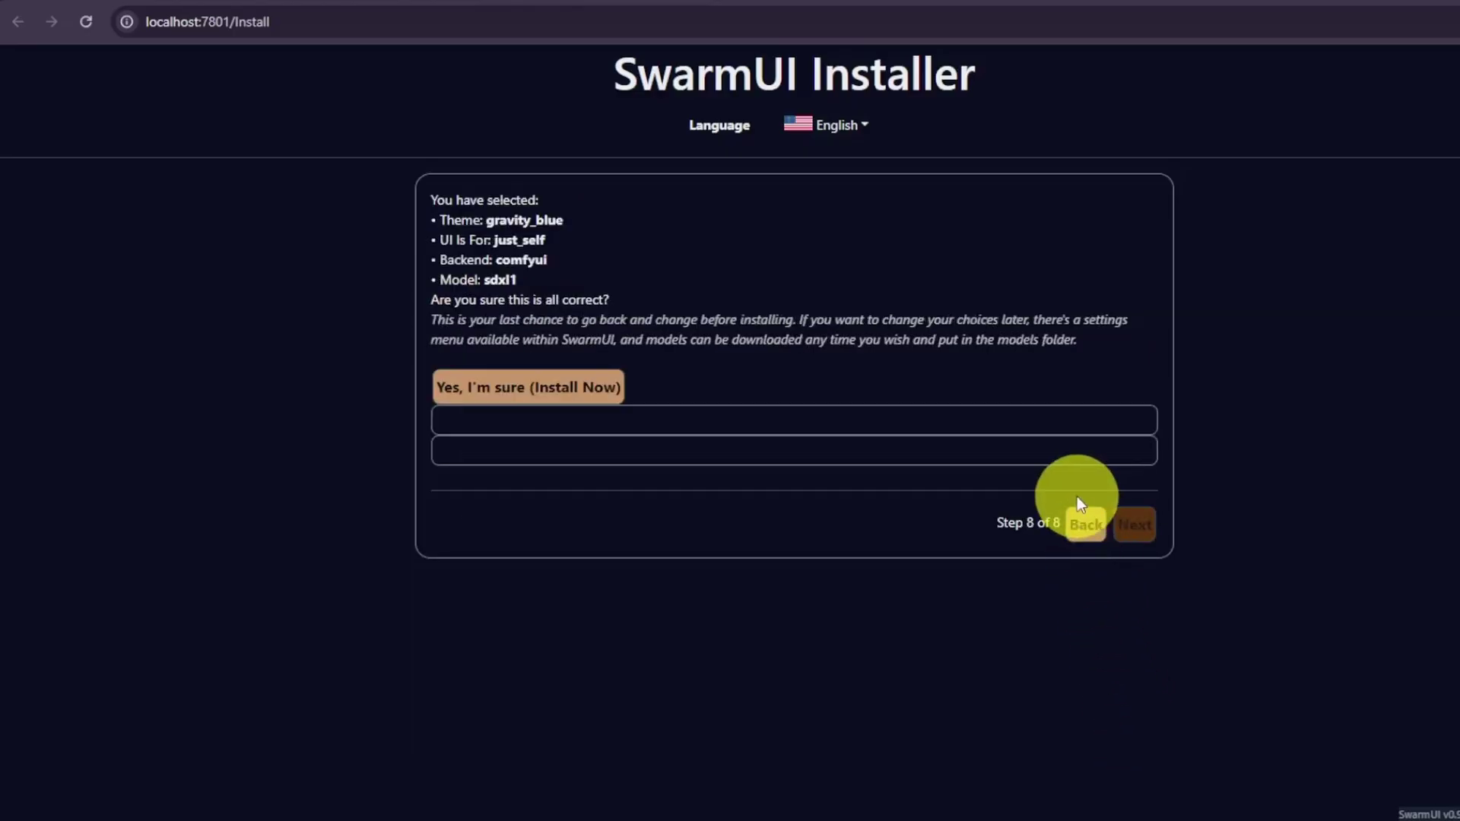
left_click(539, 386)
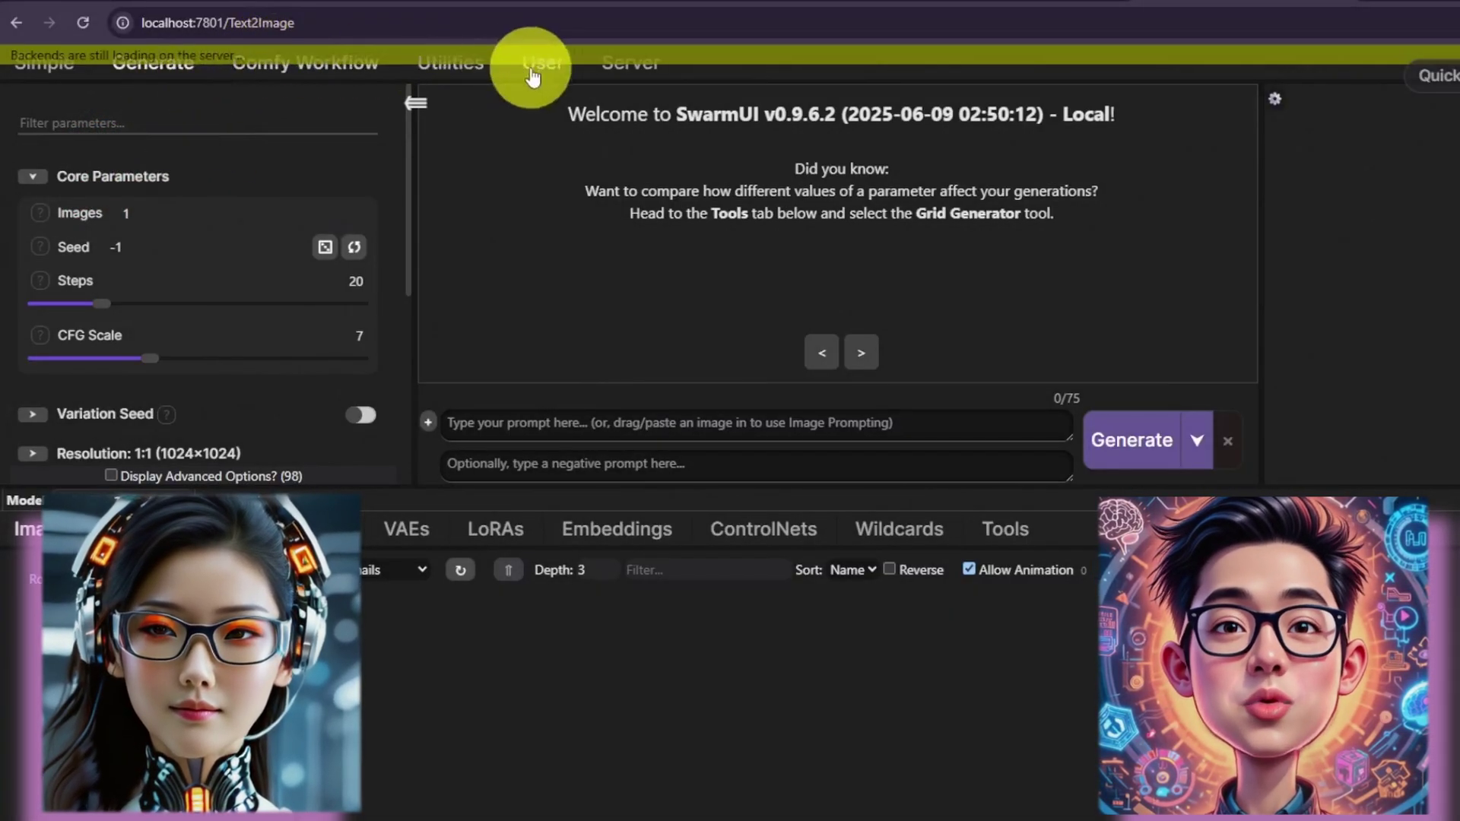
Open the Server Configuration settings from the Server tab
left_click(606, 76)
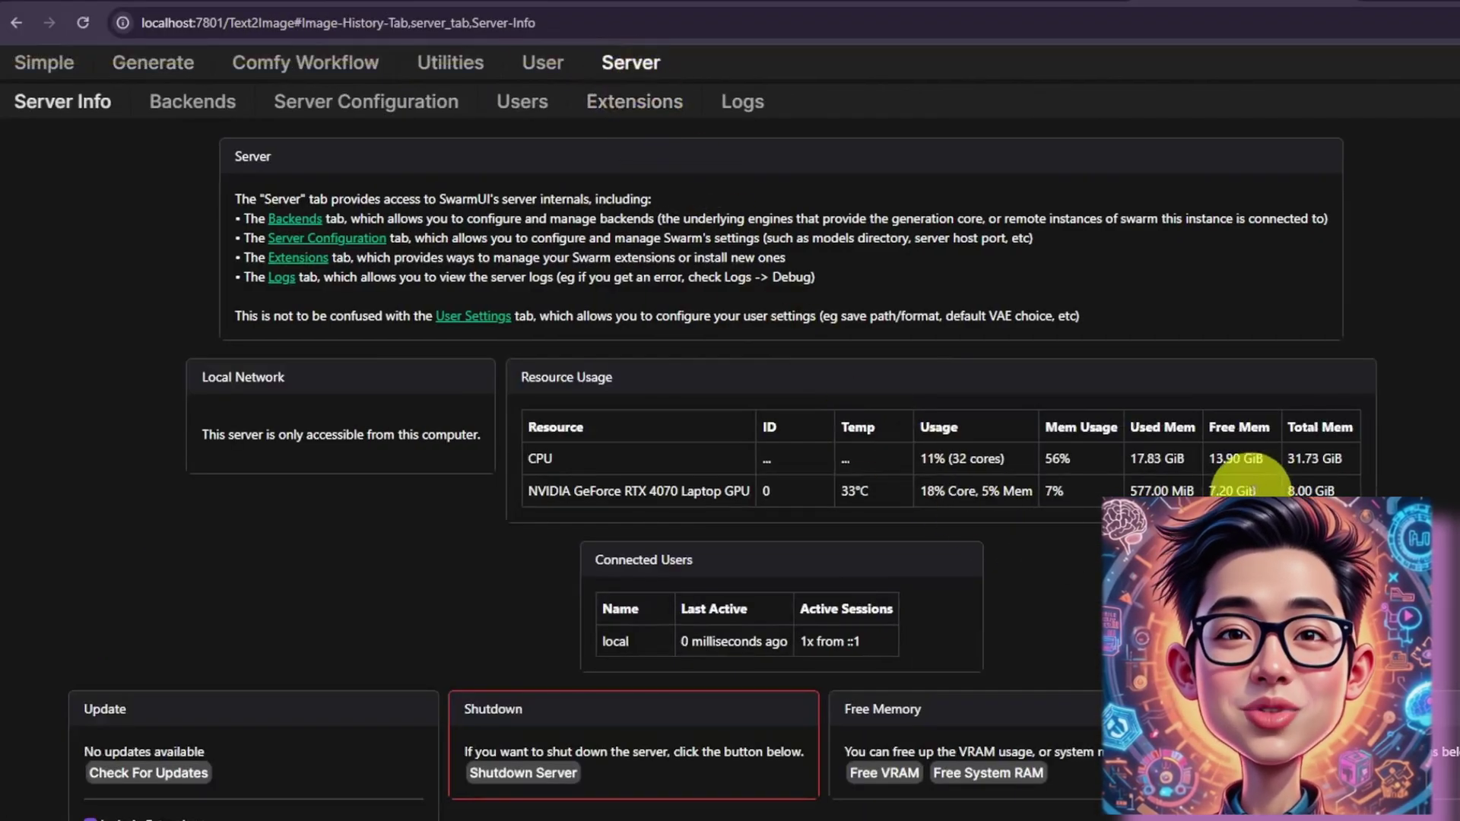
scroll(1251, 490, "down", 2)
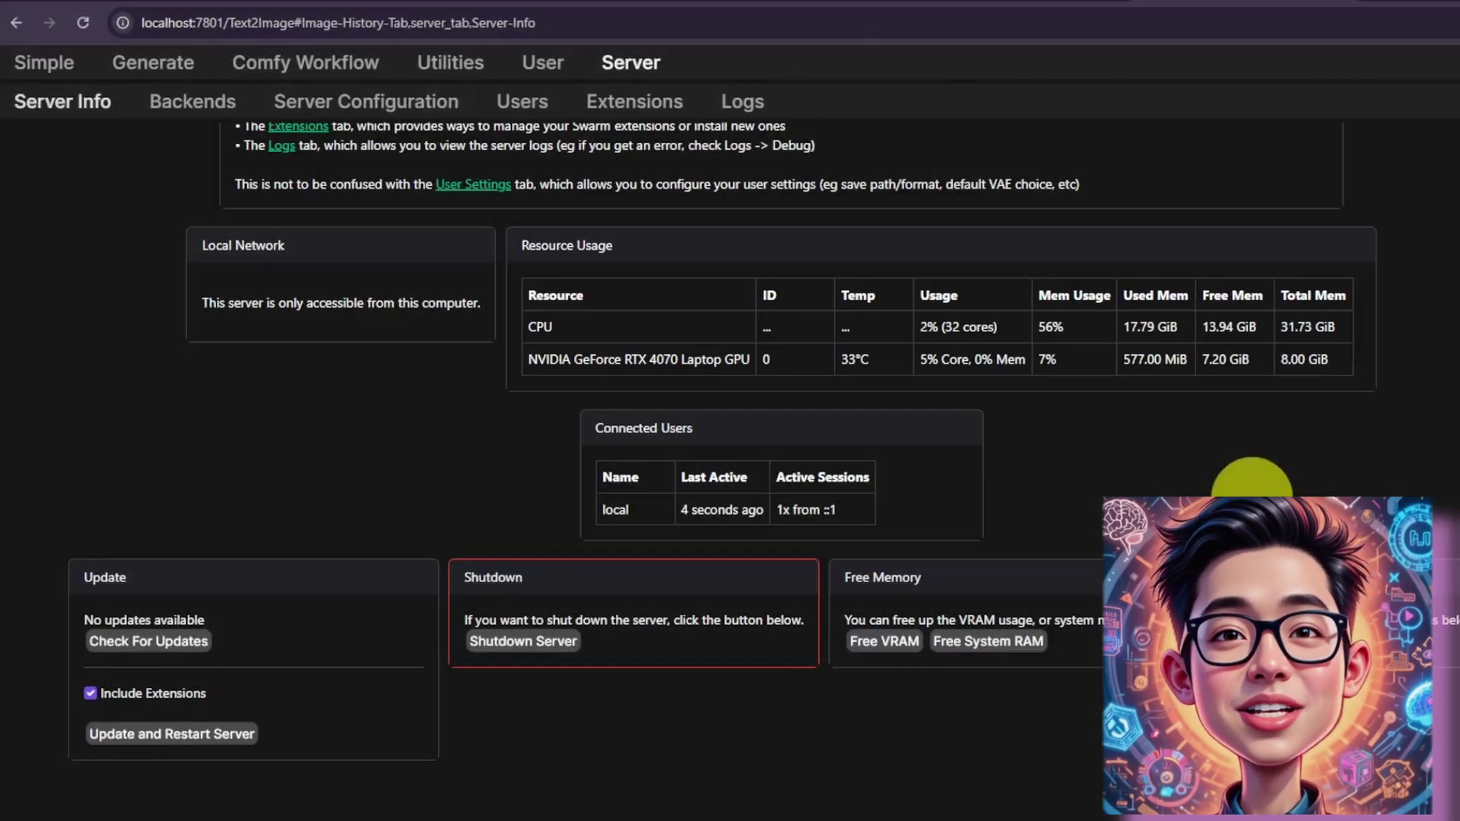
scroll(1250, 486, "up", 1)
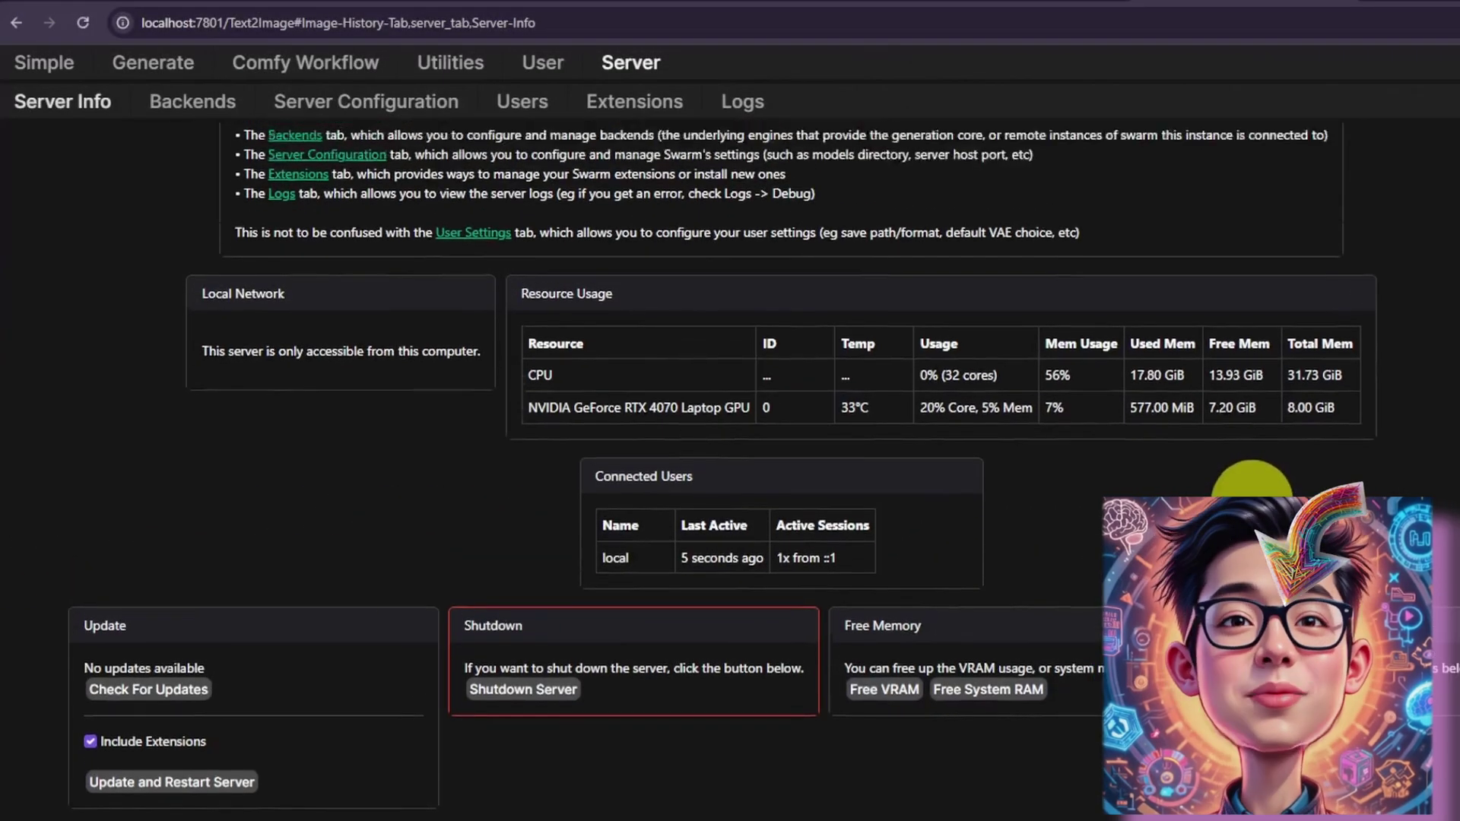
scroll(1250, 480, "up", 1)
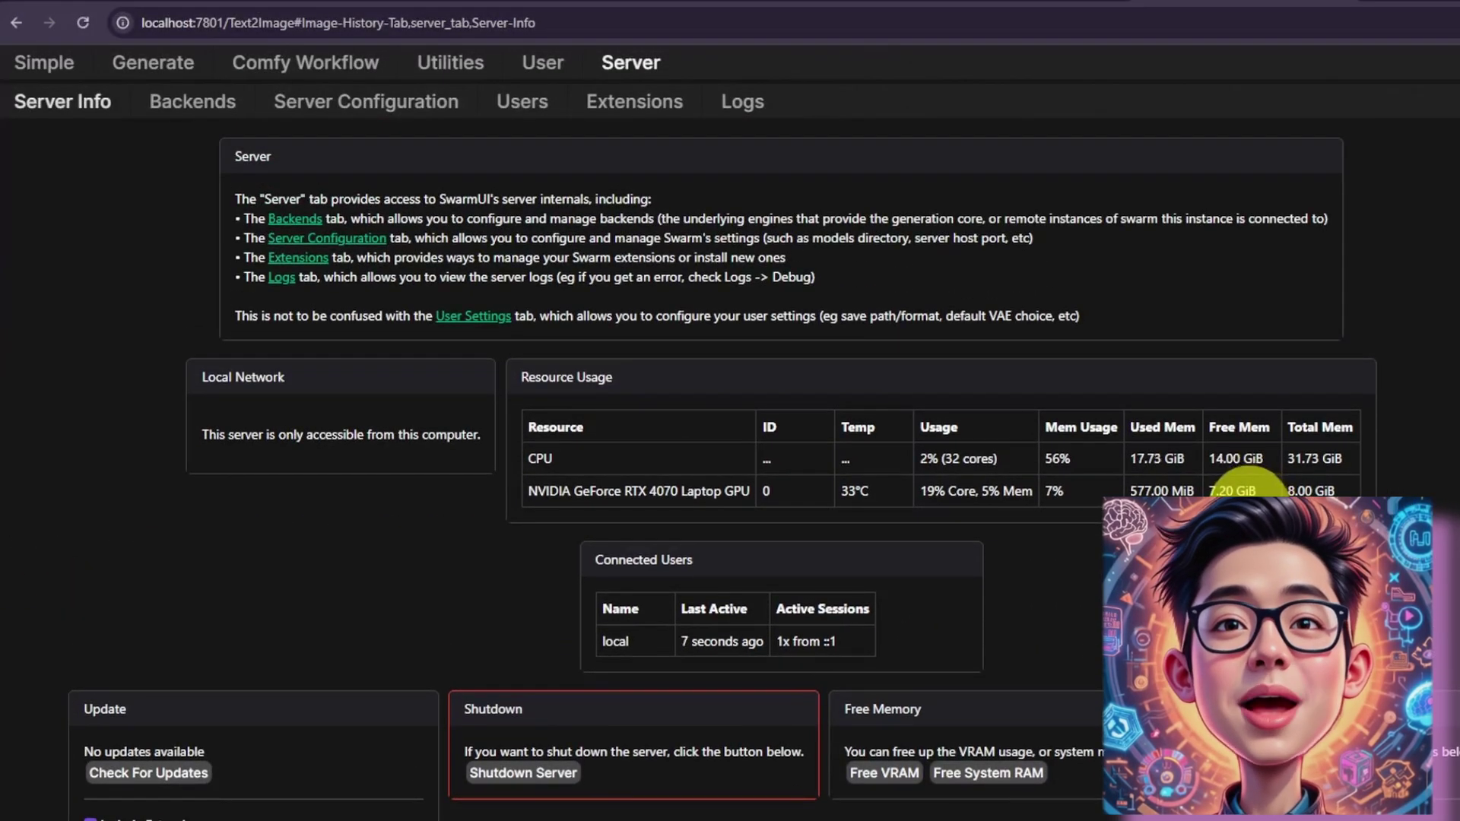
left_click(335, 241)
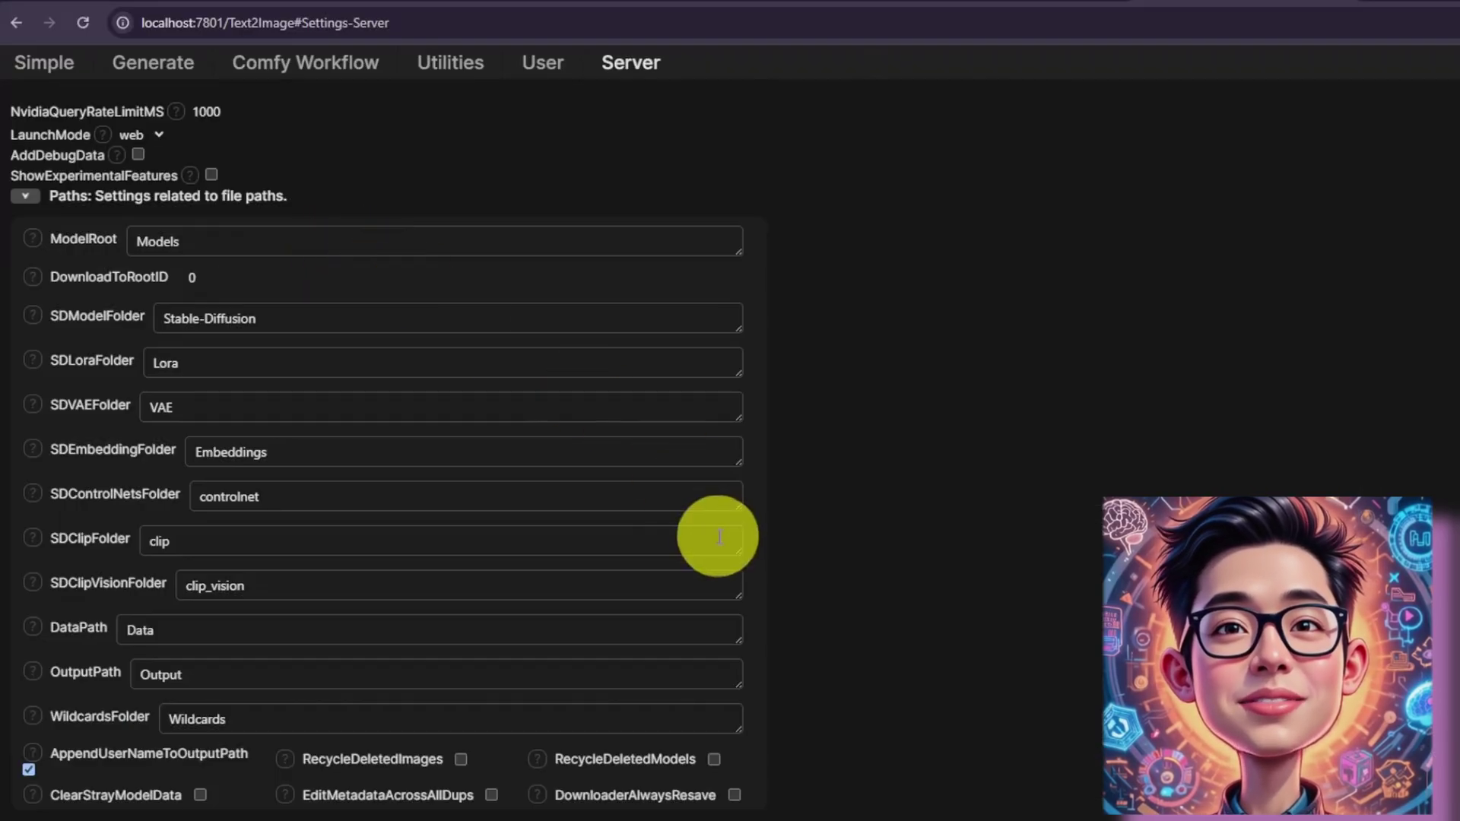
scroll(721, 537, "down", 1)
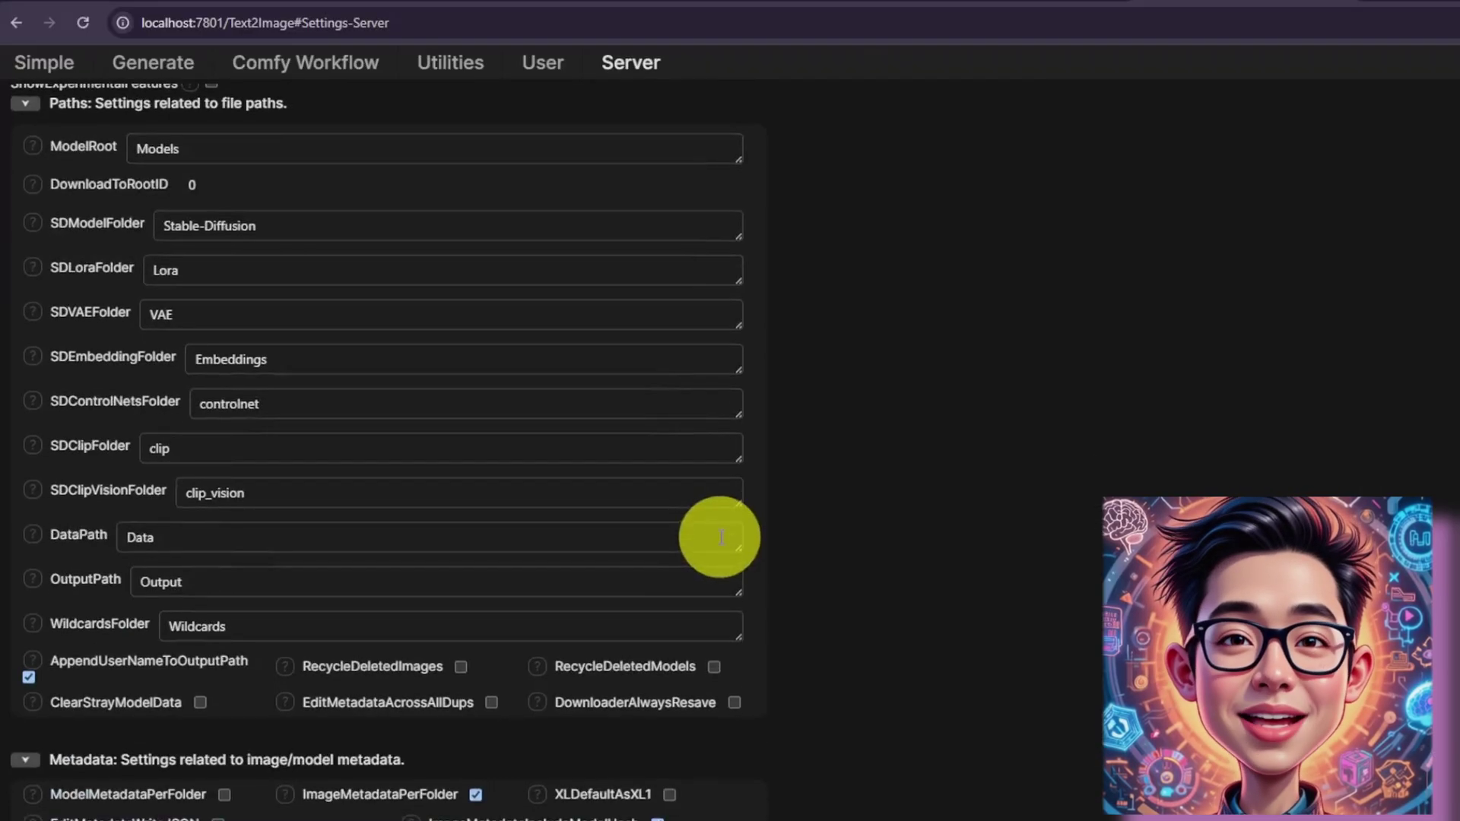
Edit the ModelRoot path and review its explanation
left_click(716, 148)
left_click(852, 305)
left_click(33, 146)
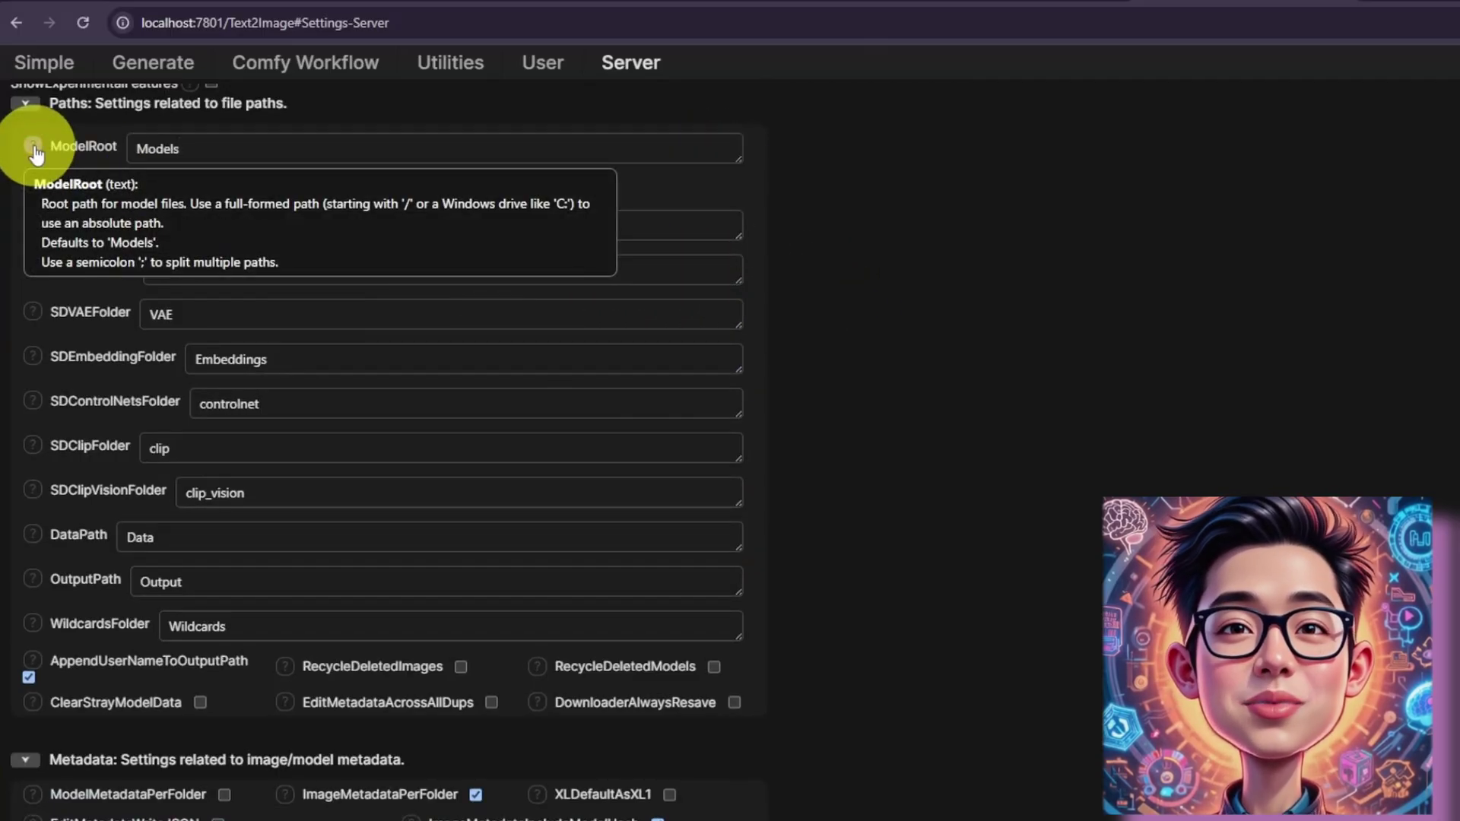
left_click(993, 279)
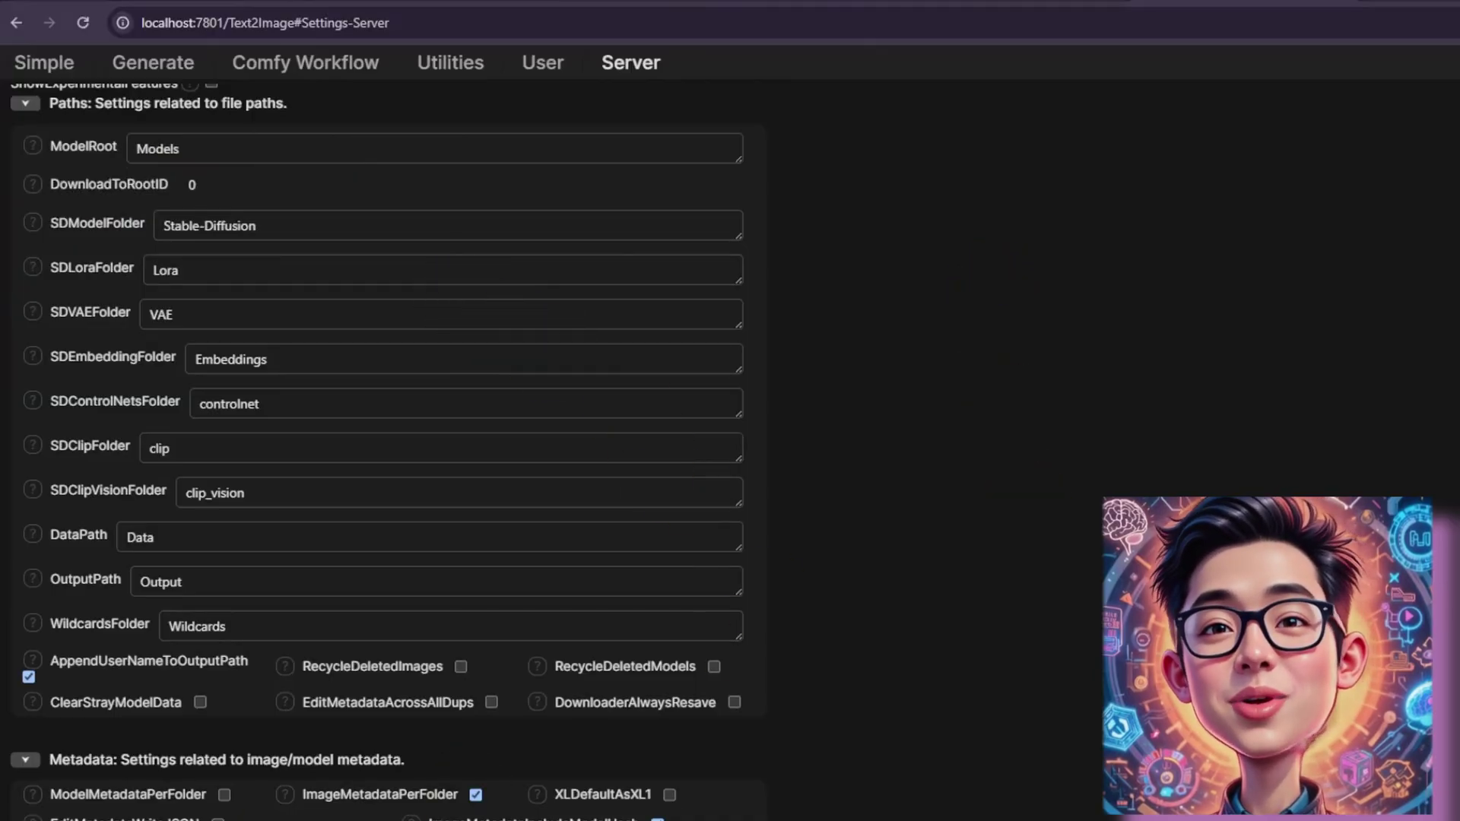
Set SDModelFolder to the shared Pinokio drive checkpoints path
left_click(487, 217)
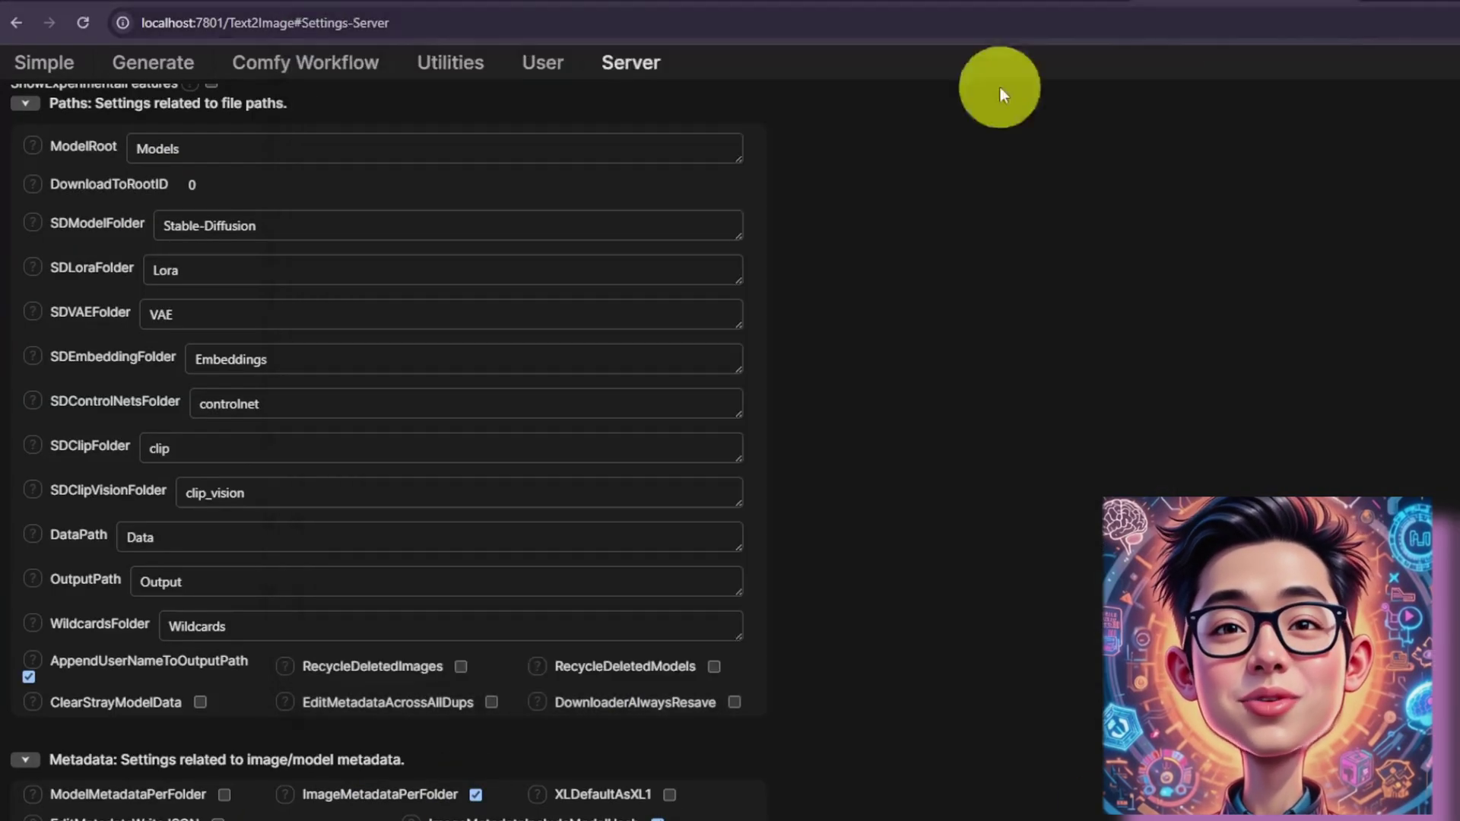
double_click(160, 151)
key("ctrl+v")
left_click_drag(303, 231, 101, 235)
key("ctrl+v")
Point the Lora, VAE and Embedding folders to the shared drive's loras, vae and embeddings
left_click(232, 279)
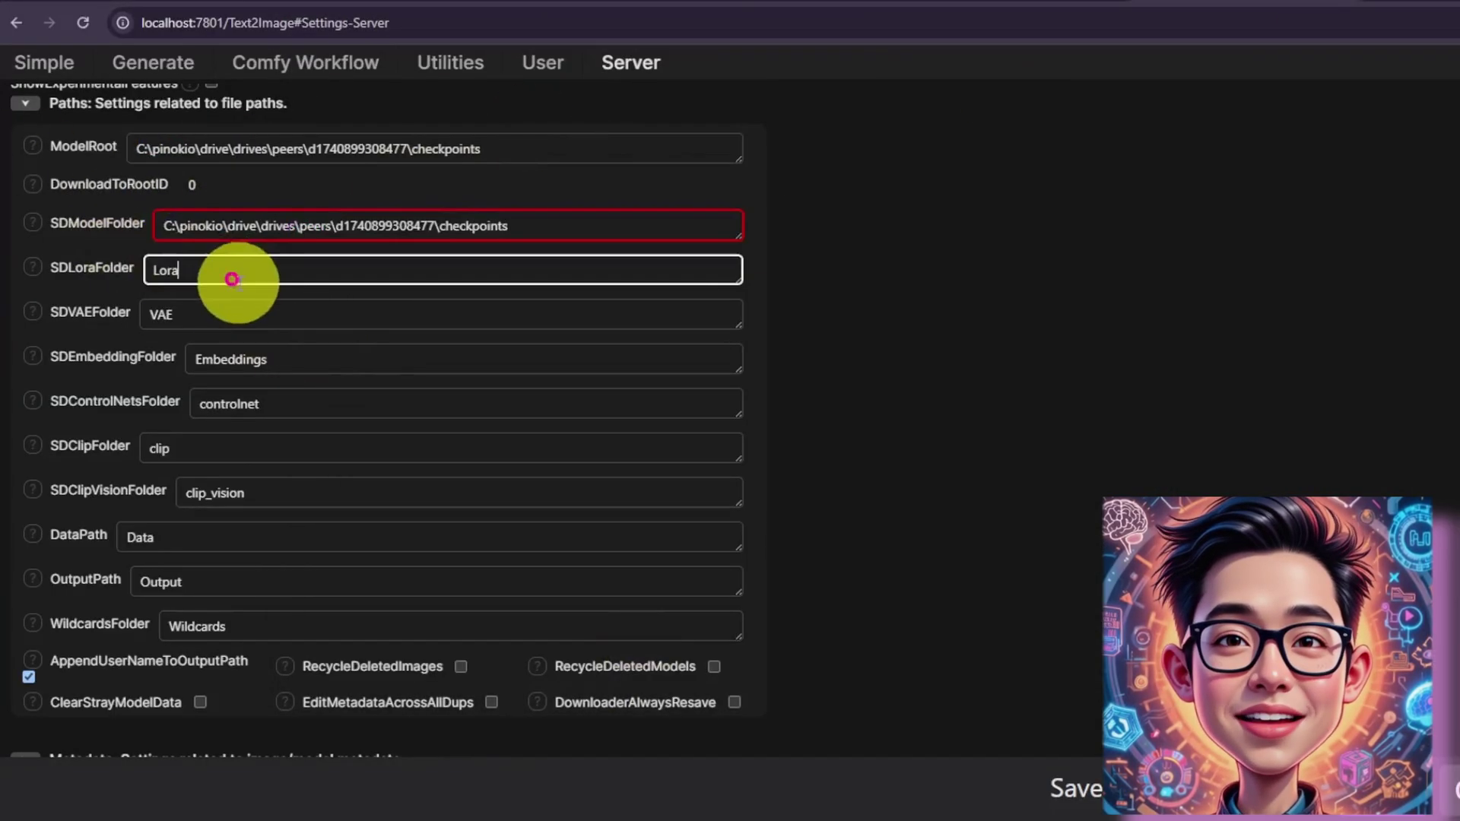
left_click(570, 228)
left_click(221, 274)
key("ctrl+a")
key("ctrl+v")
type("loras")
key("Tab")
key("ctrl+v")
type("vae")
key("Tab")
key("ctrl+v")
type("embeddings")
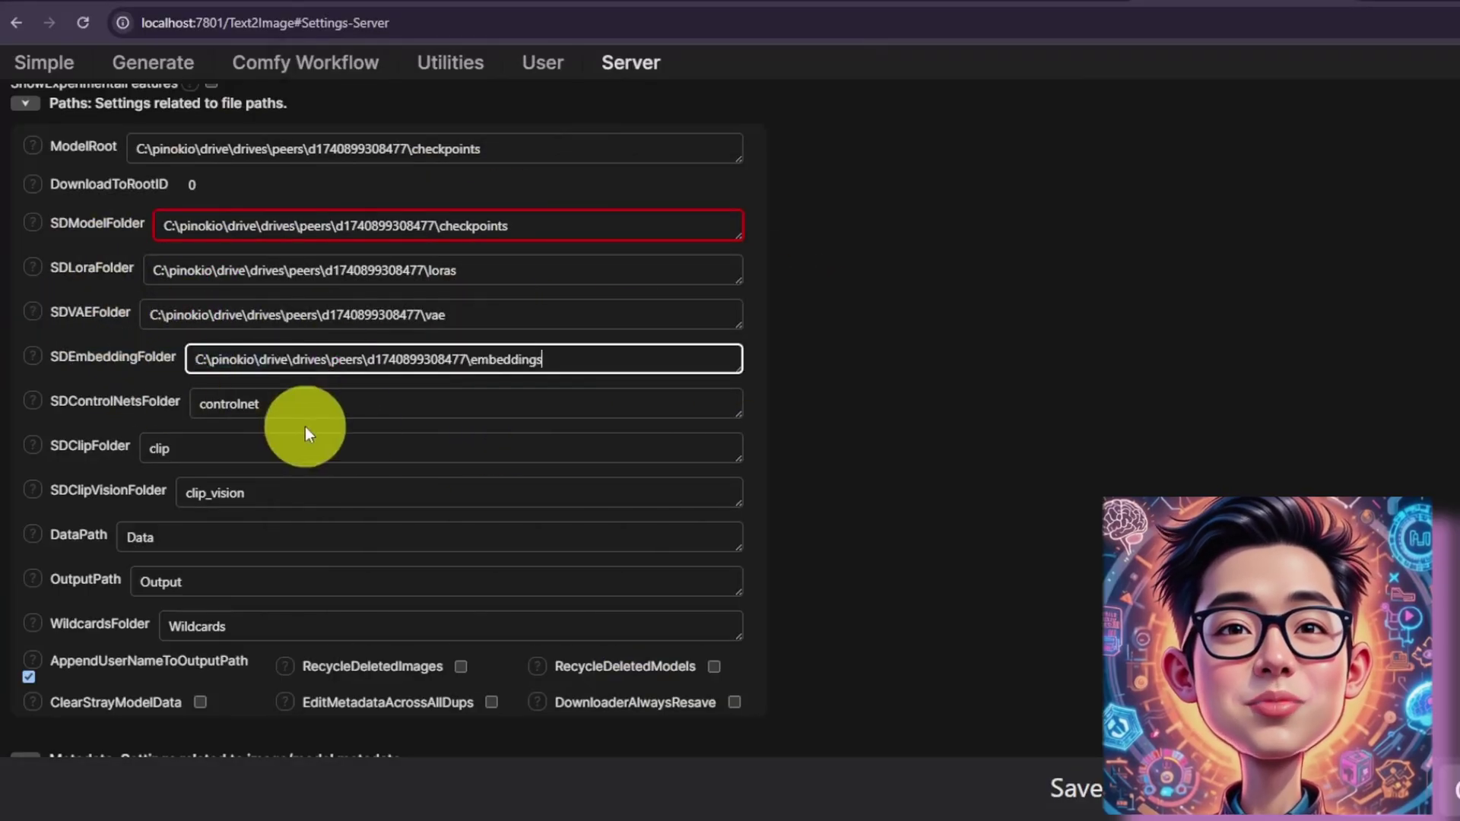
Prefix the ControlNet, Clip and ClipVision paths with the shared drive path and replace OutputPath
key("Tab")
key("Home")
key("ctrl+v")
key("Tab")
key("Home")
key("ctrl+v")
key("Tab")
key("Home")
key("ctrl+v")
double_click(216, 582)
key("ctrl+v")
Complete the OutputPath with the shared drive's 'outputs' folder
type("outputs")
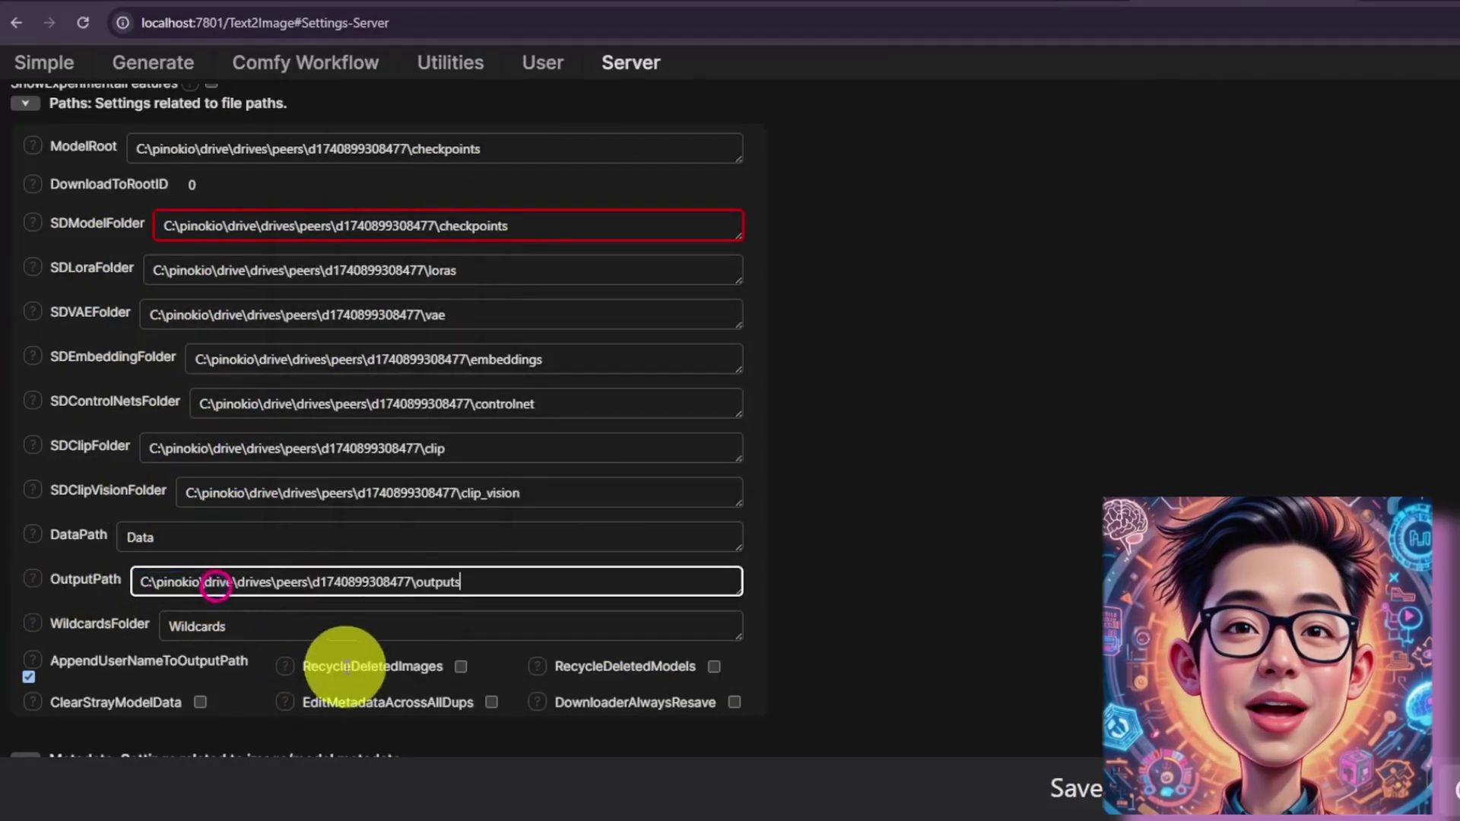
scroll(113, 641, "down", 1)
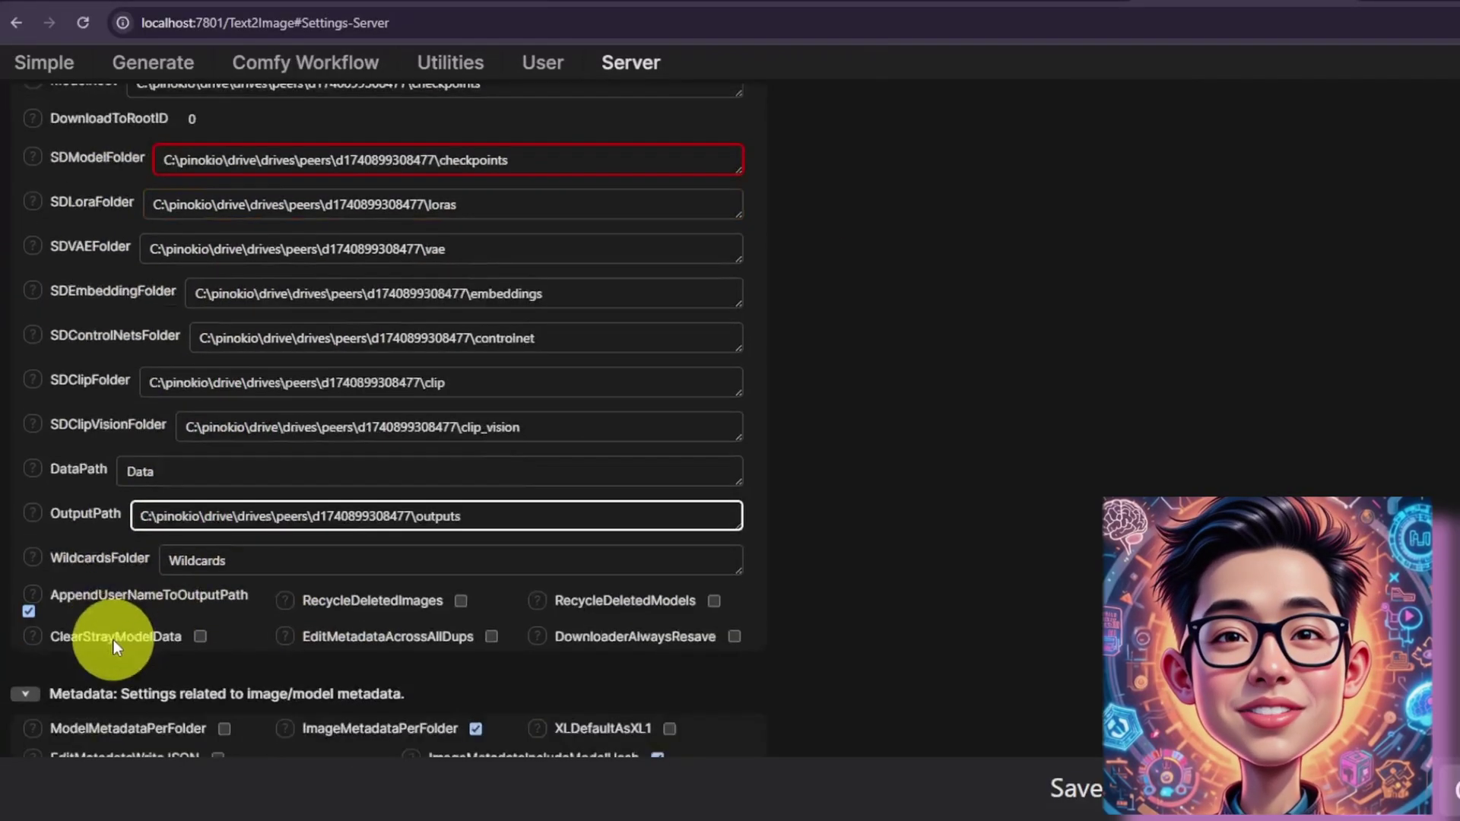
scroll(113, 640, "down", 3)
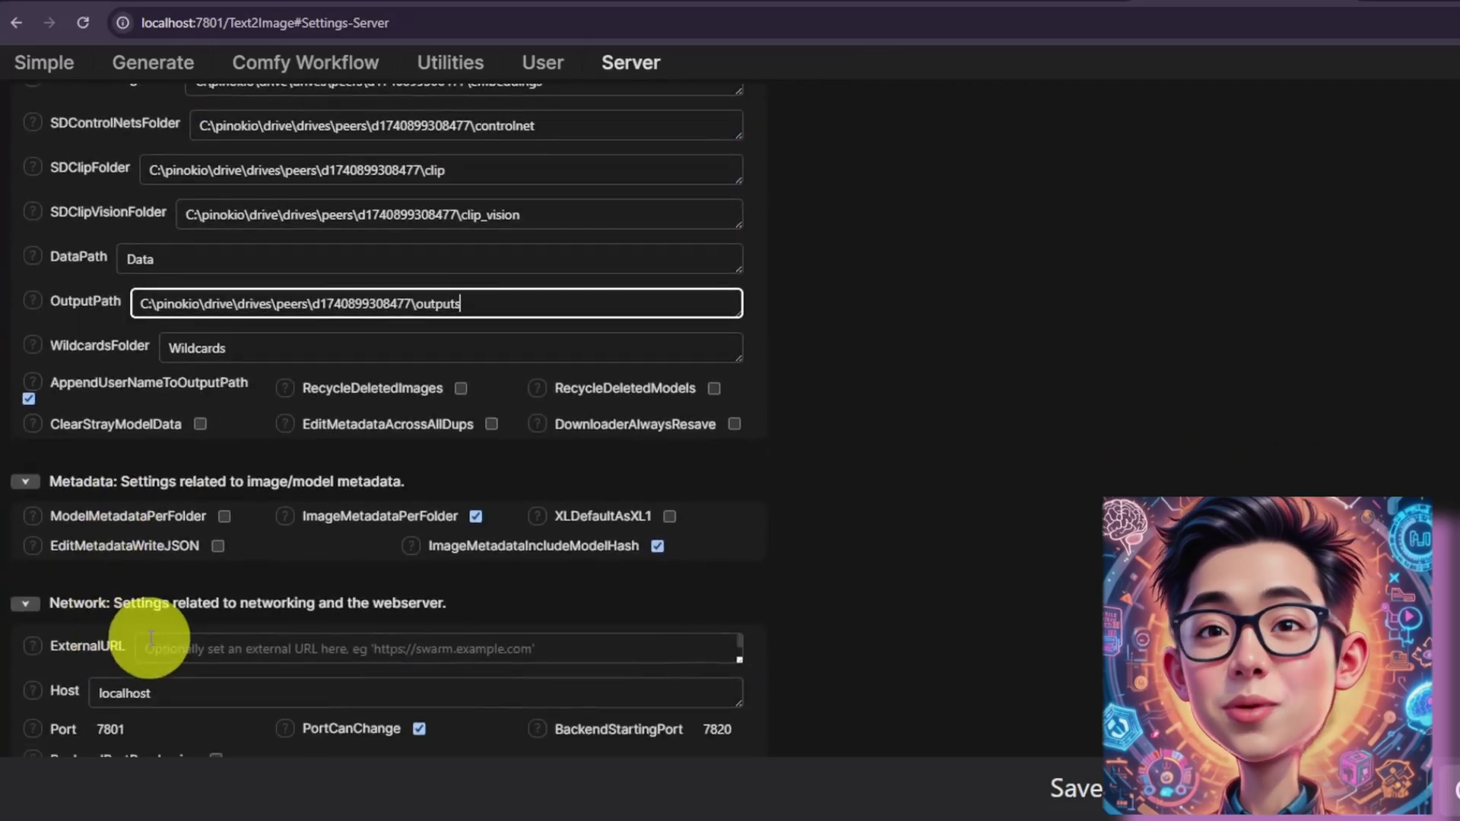
left_click(792, 428)
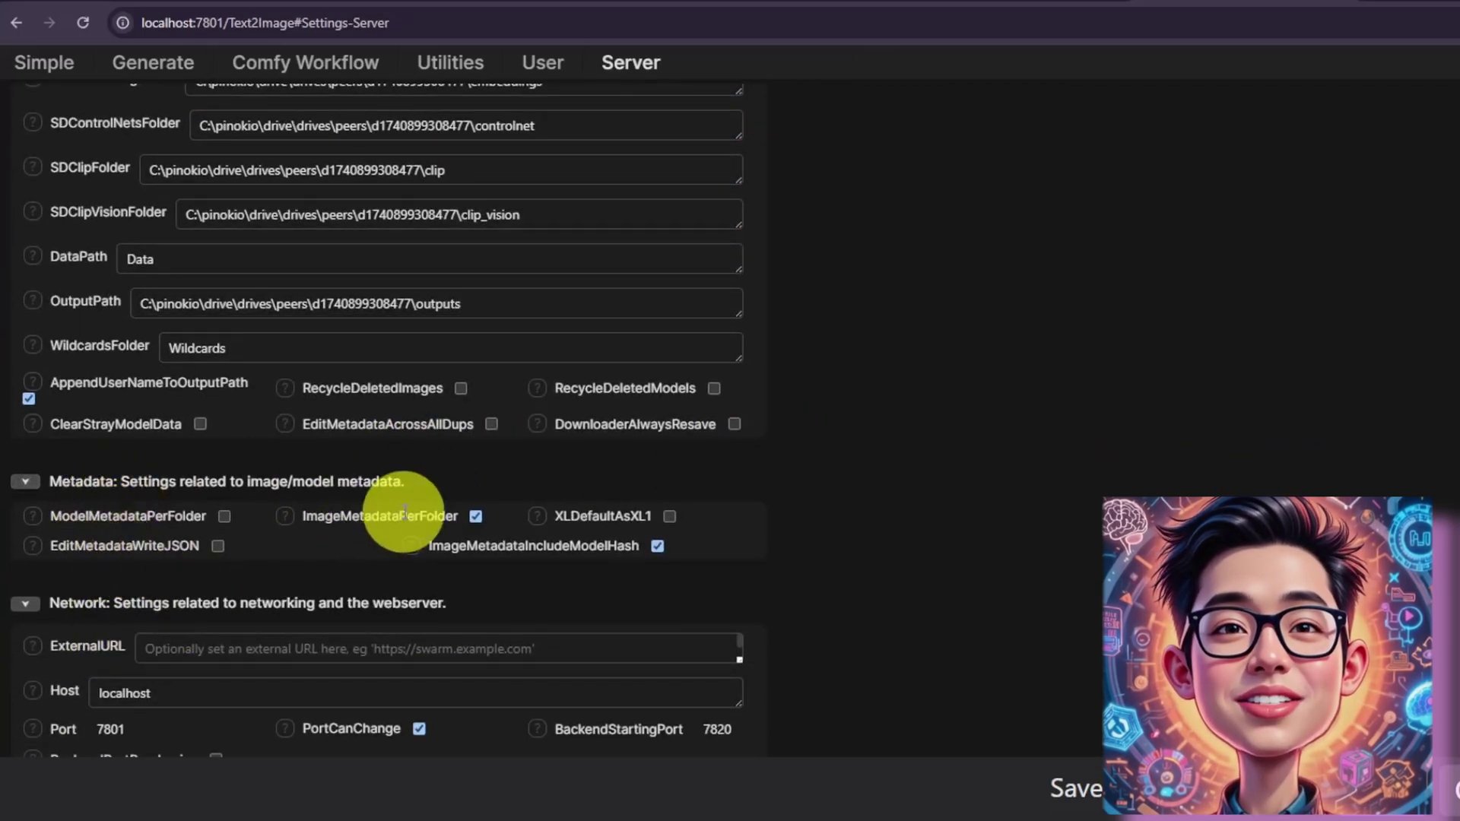
Save the changed server paths at the bottom of Server Configuration
scroll(456, 563, "down", 2)
scroll(781, 559, "down", 5)
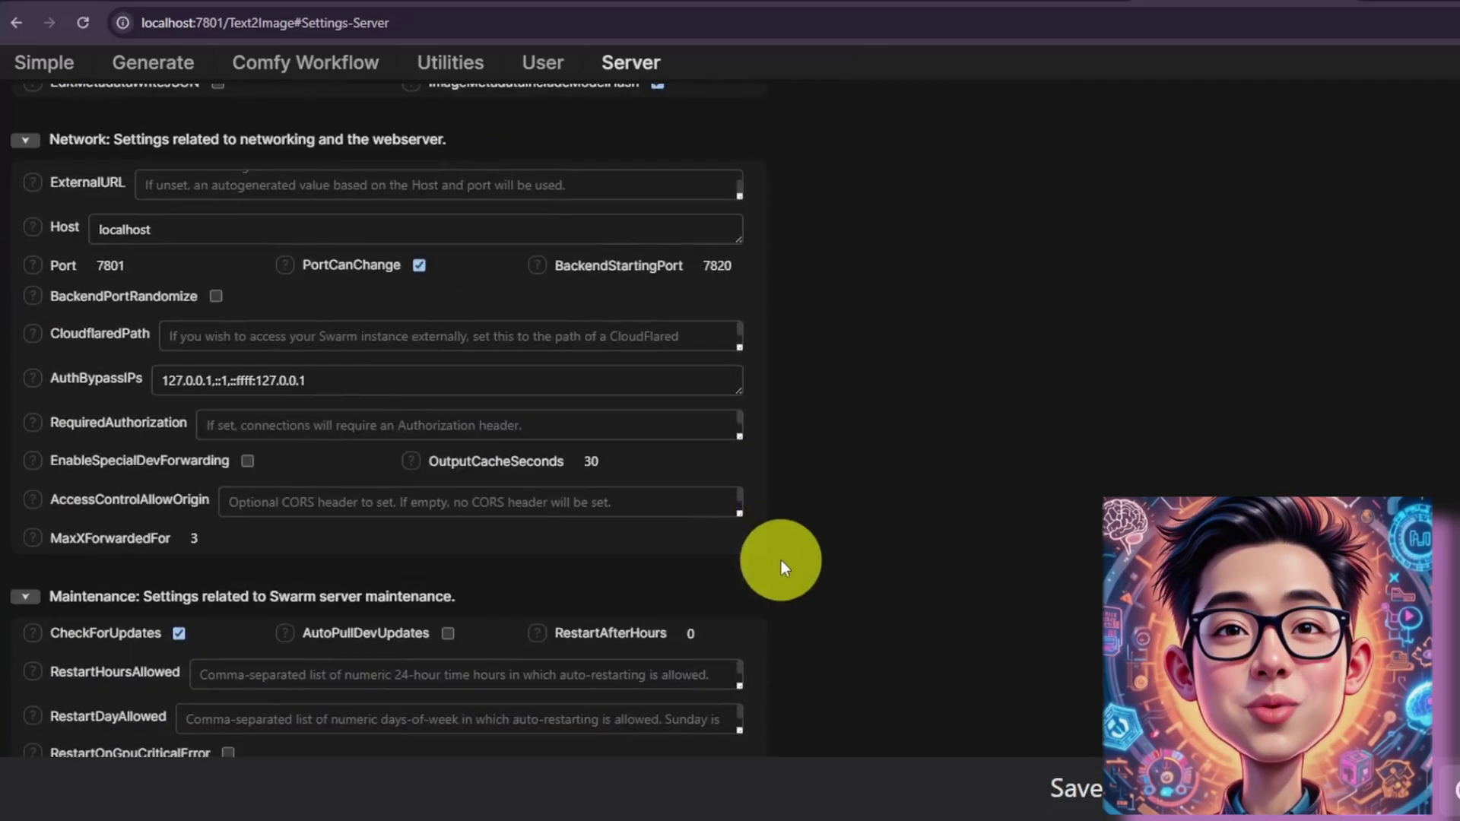
scroll(782, 560, "down", 15)
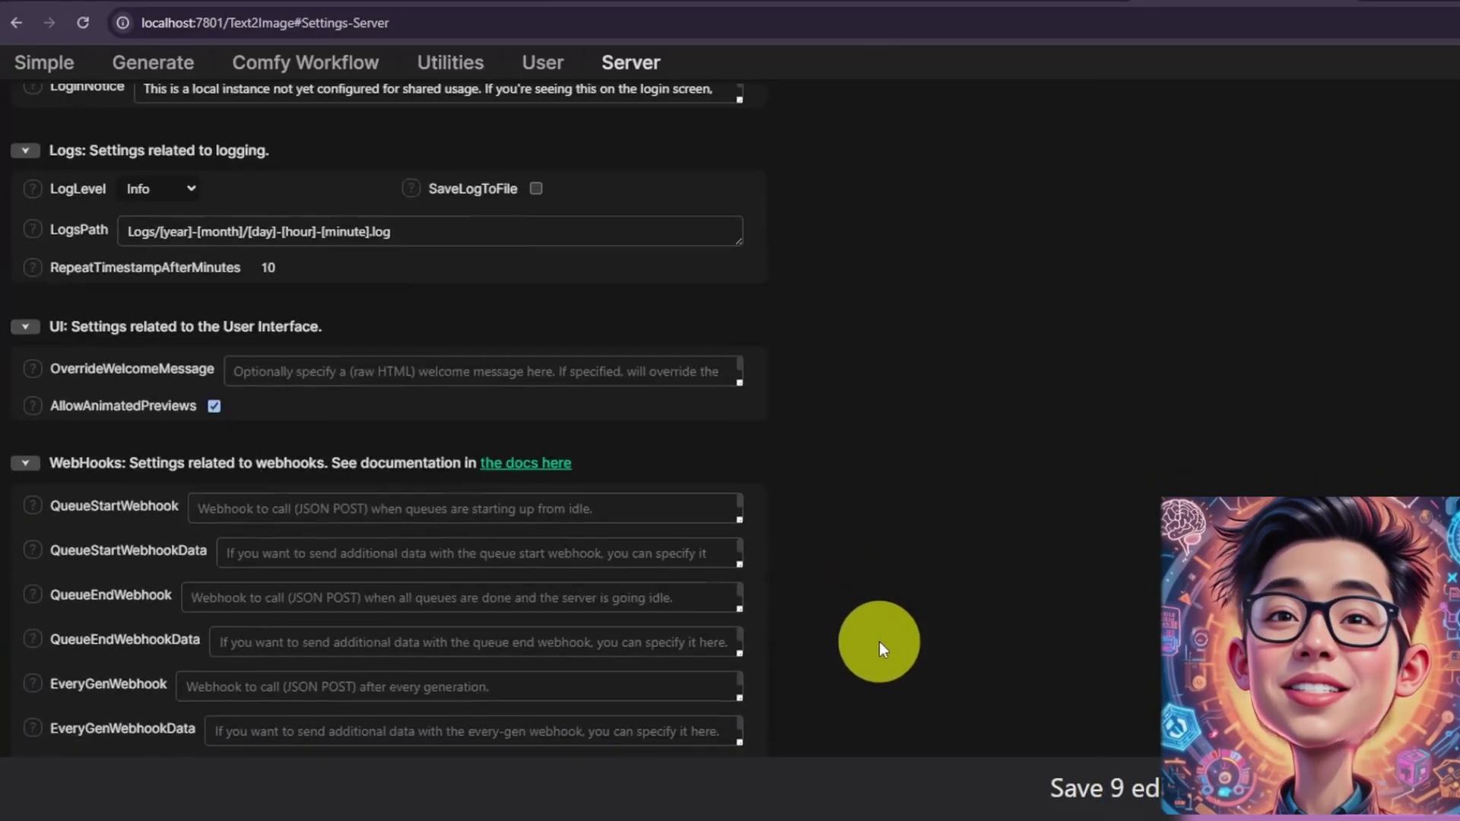
scroll(879, 642, "down", 5)
left_click(1371, 789)
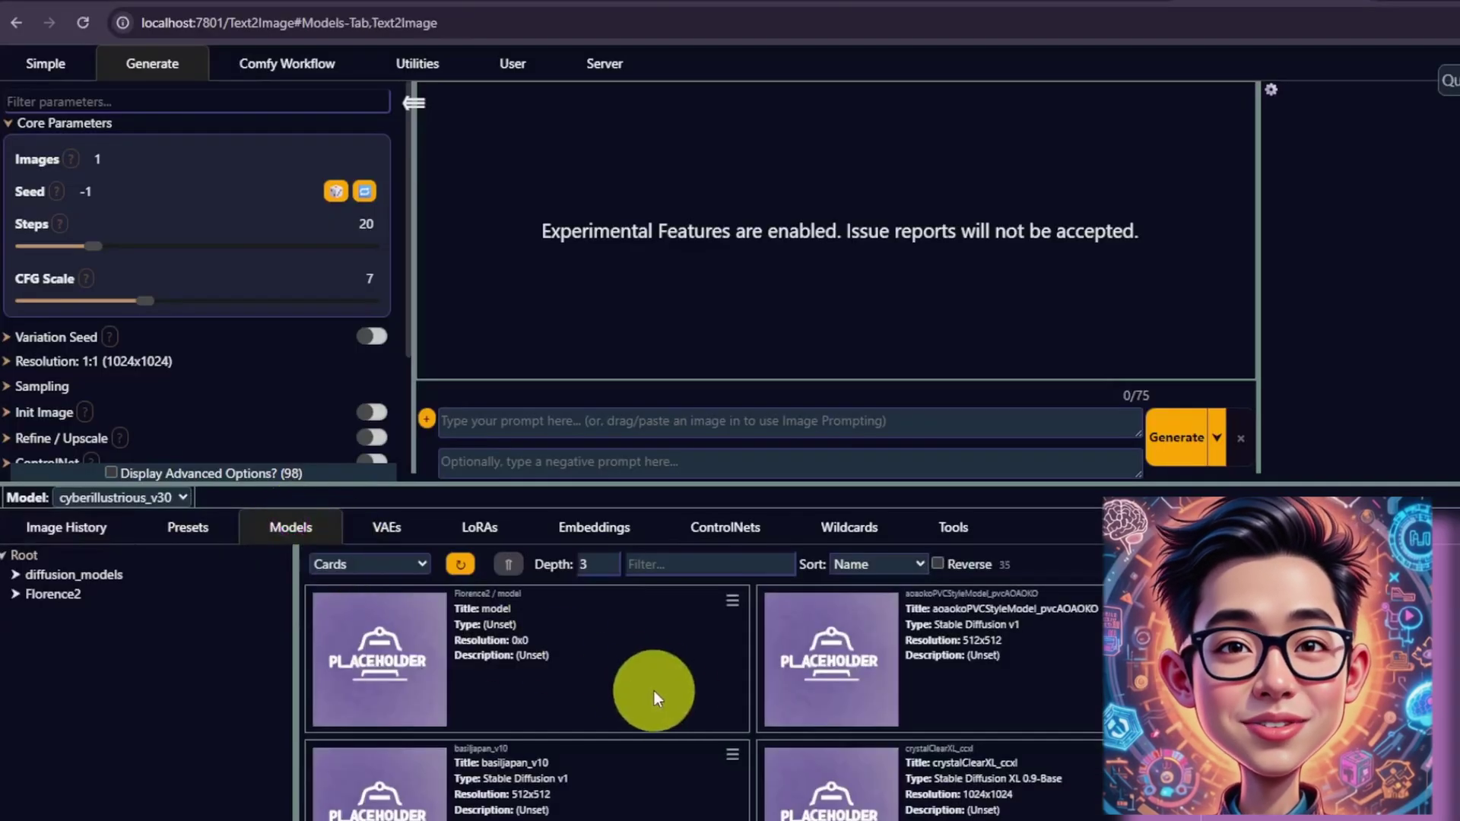
Browse the available VAEs and switch to the LoRAs list
scroll(654, 690, "down", 1)
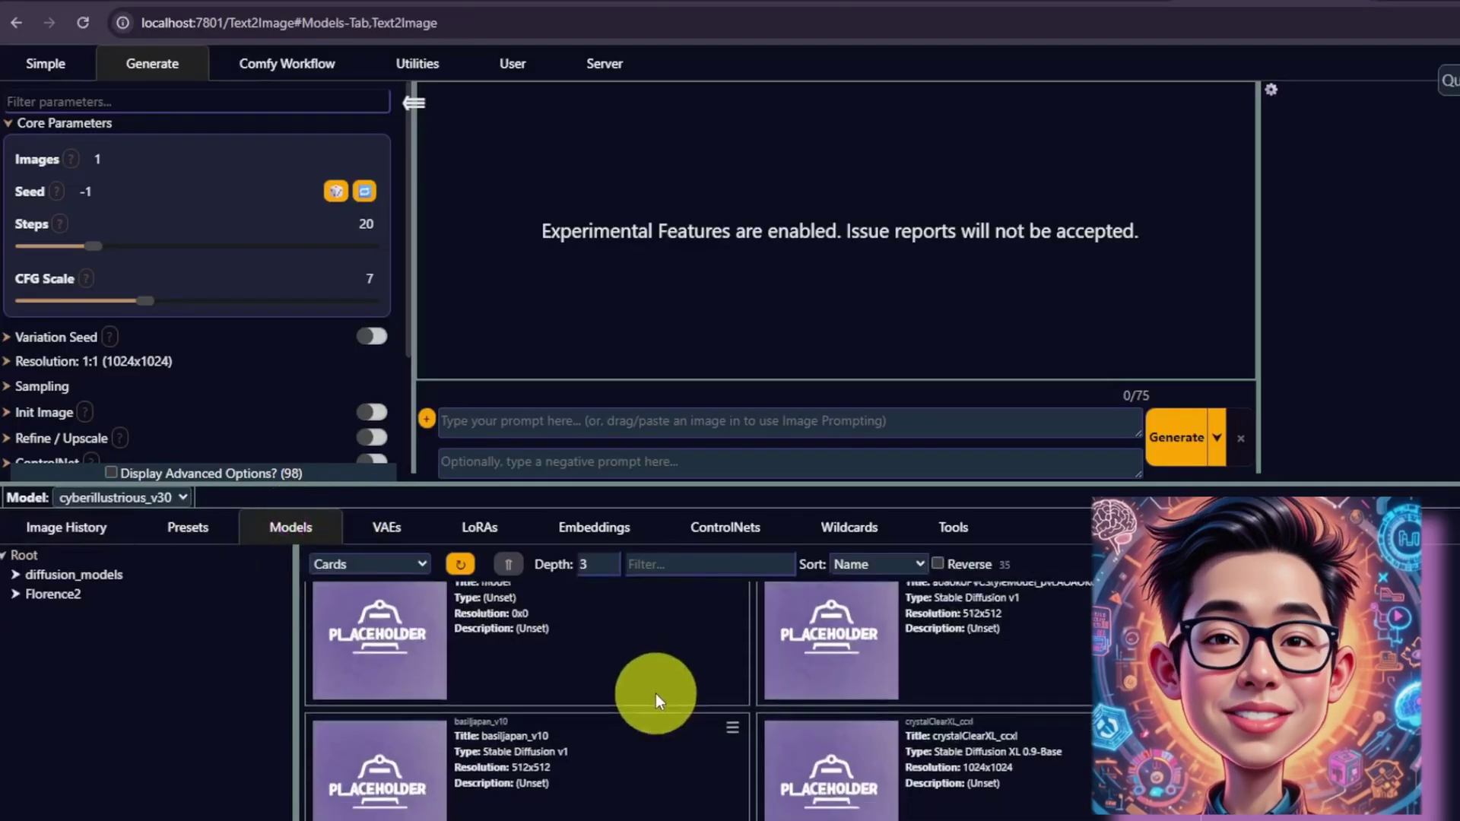
left_click(363, 529)
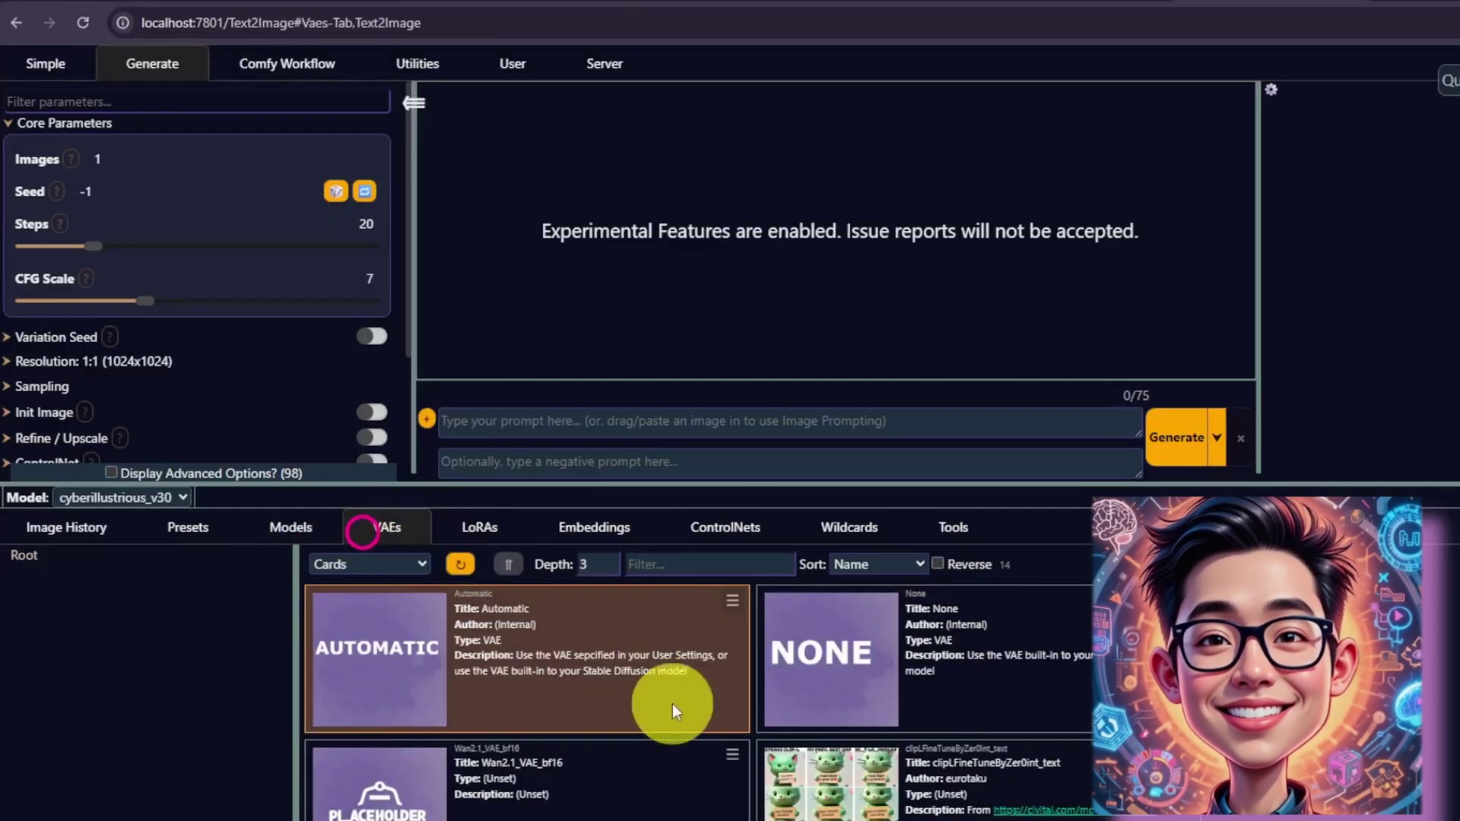
scroll(672, 703, "down", 2)
left_click(480, 526)
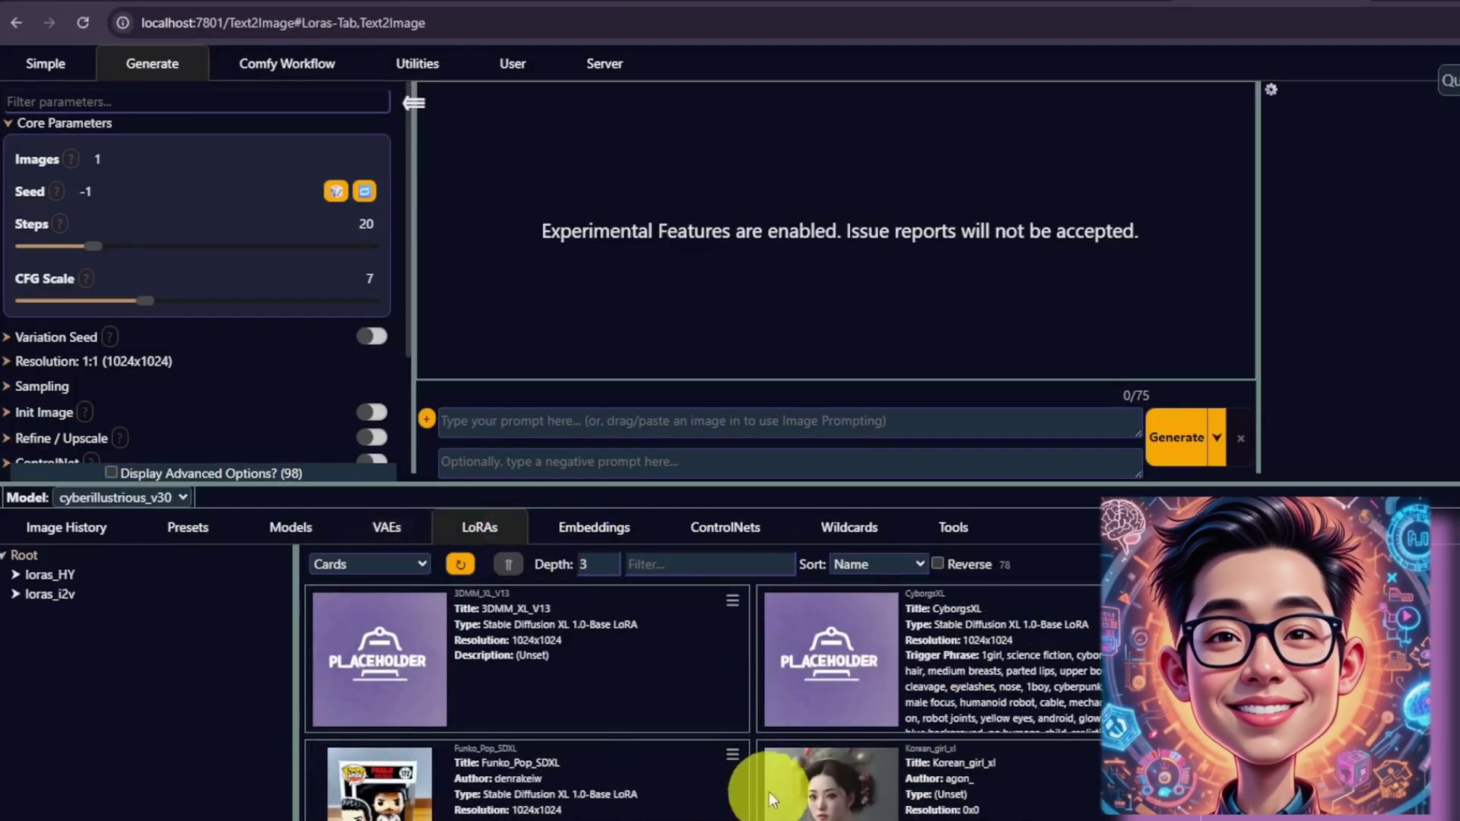
Scroll through the shared-drive LoRAs, then view the available embeddings
scroll(781, 798, "down", 1)
scroll(1075, 710, "down", 1)
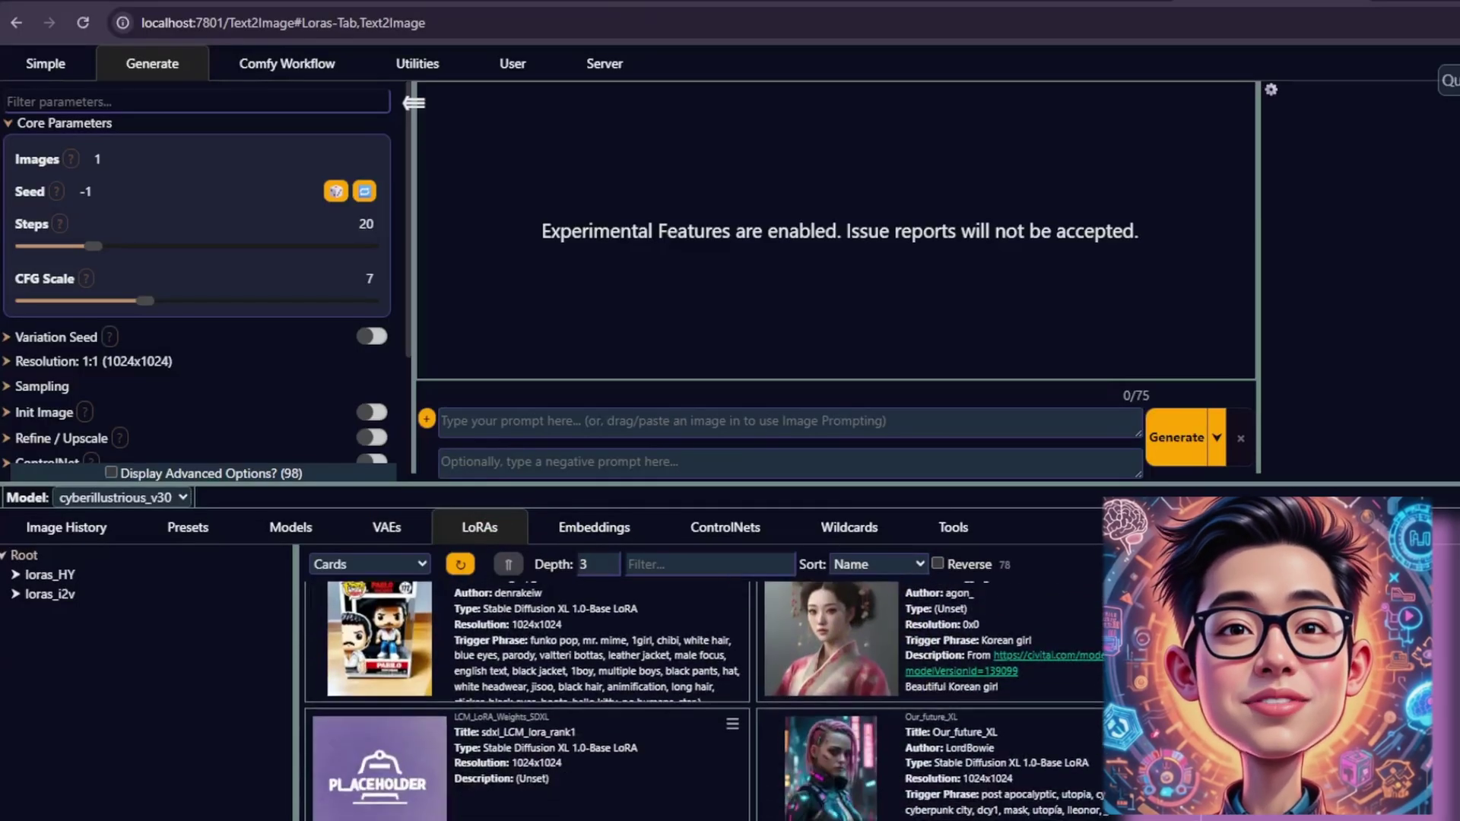
scroll(1075, 710, "down", 2)
mouse_move(1075, 684)
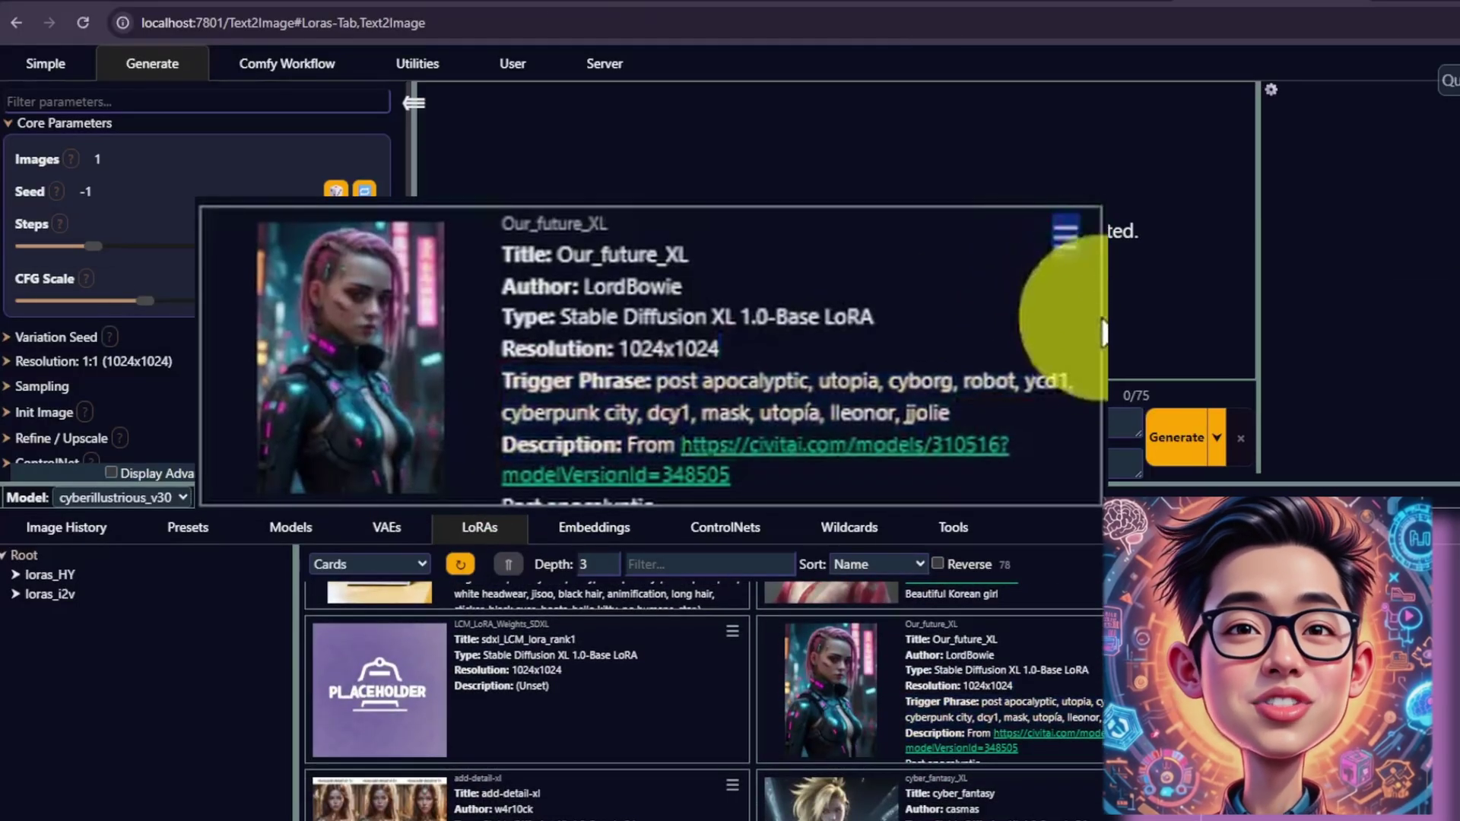
scroll(1087, 275, "down", 3)
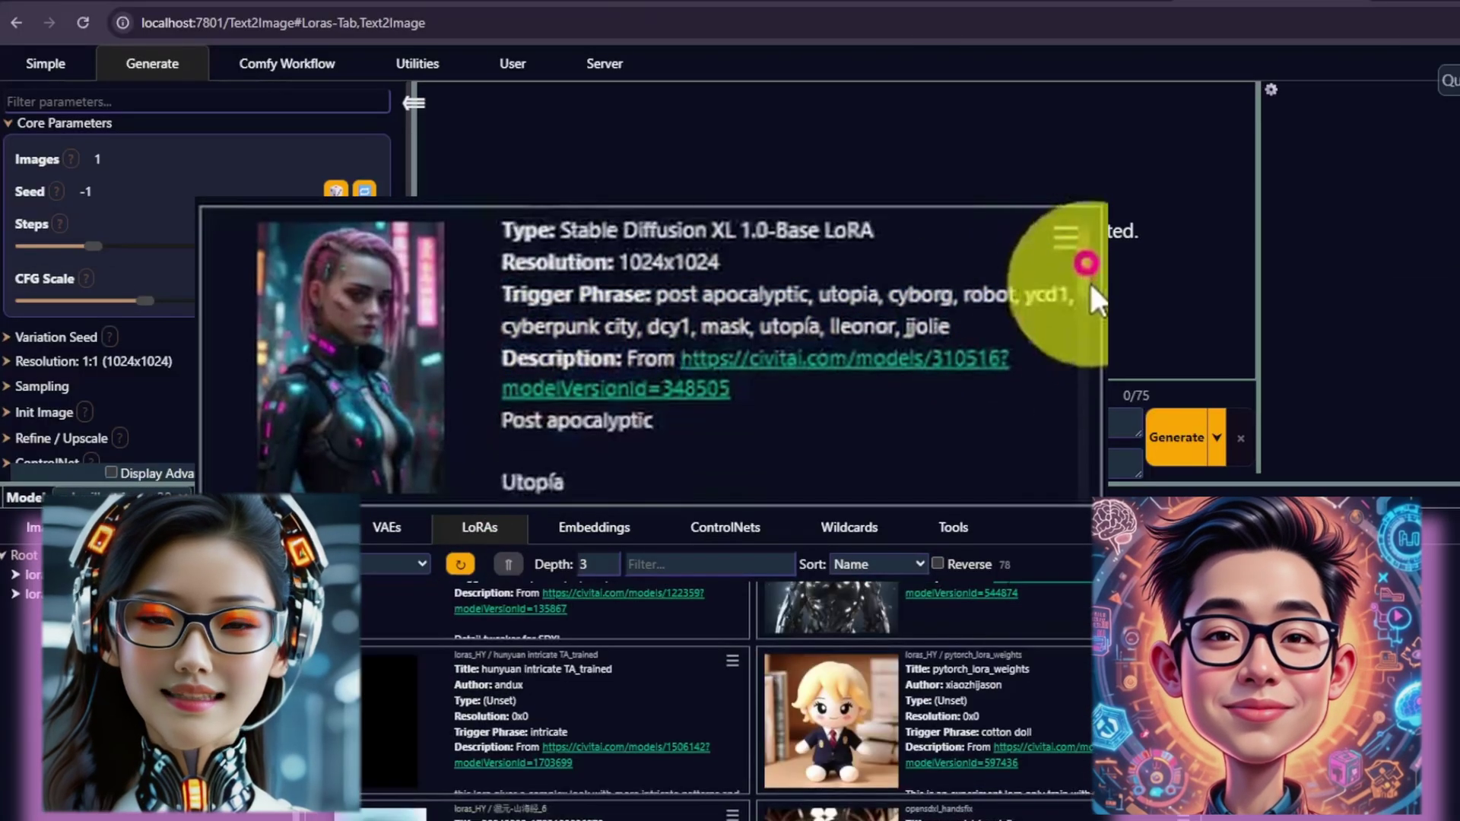
scroll(1091, 287, "down", 3)
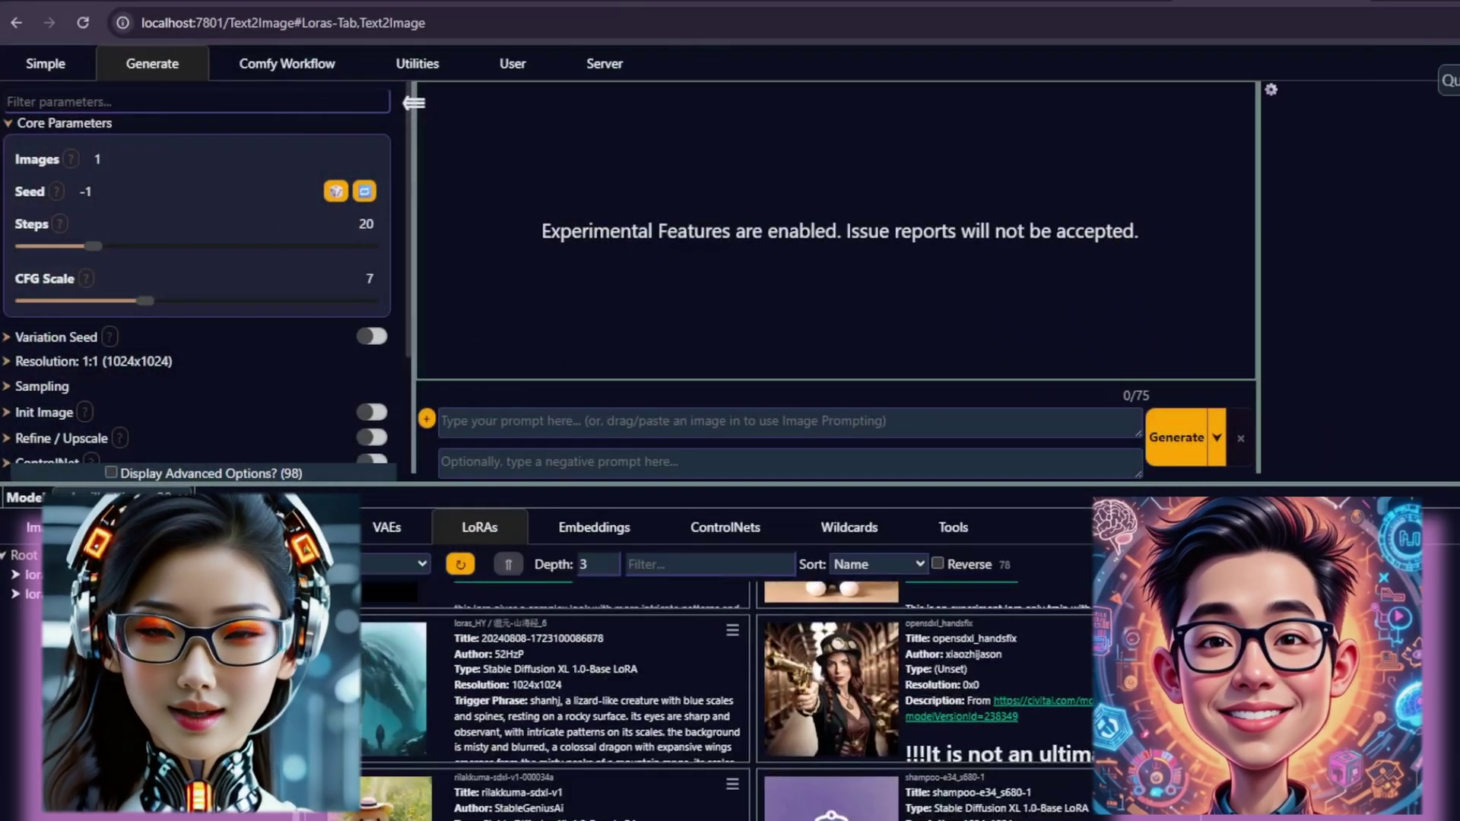
left_click(617, 533)
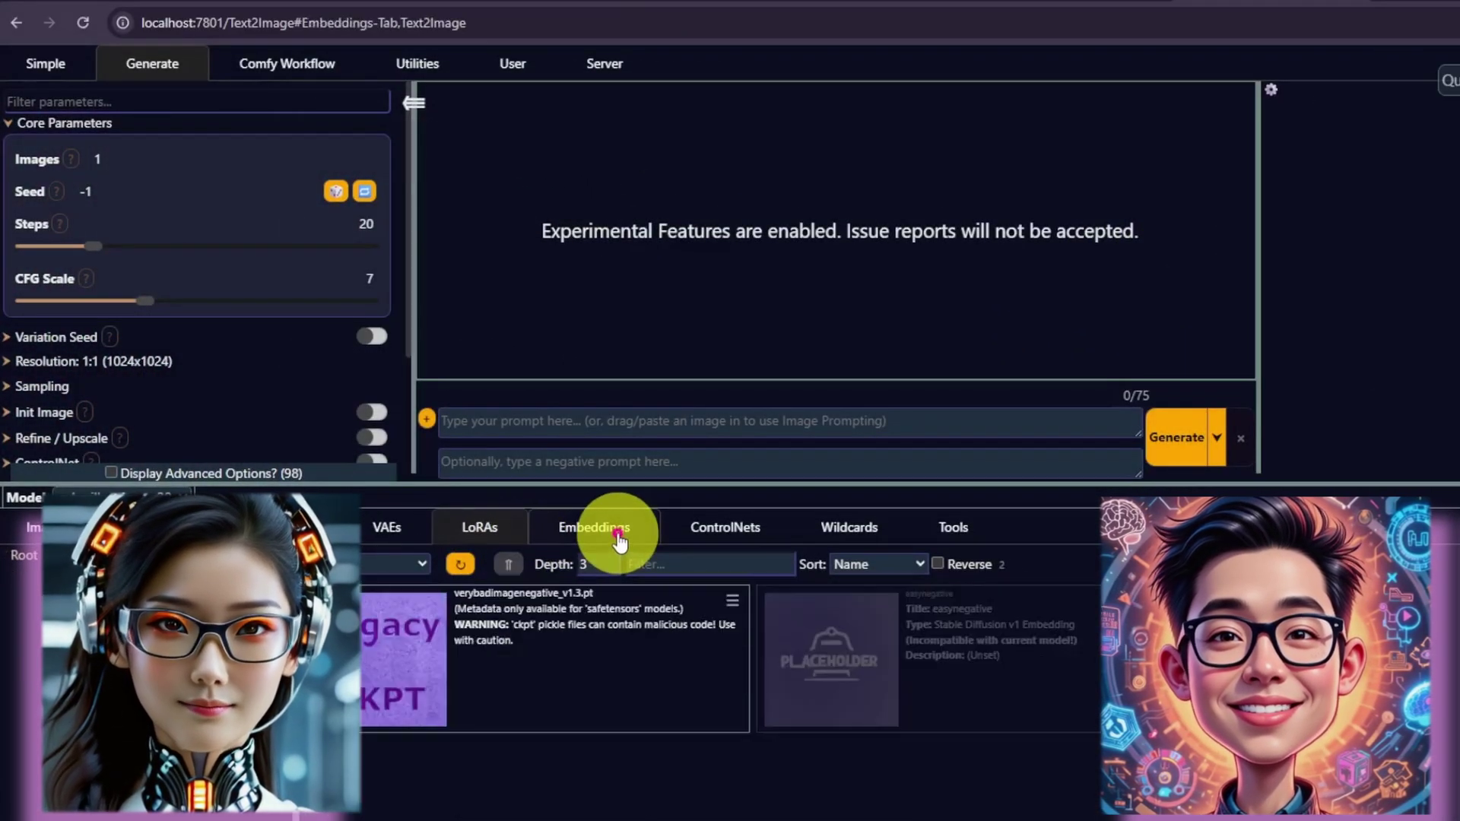
Load the Basic SDXL example workflow from the Examples folder
left_click(155, 68)
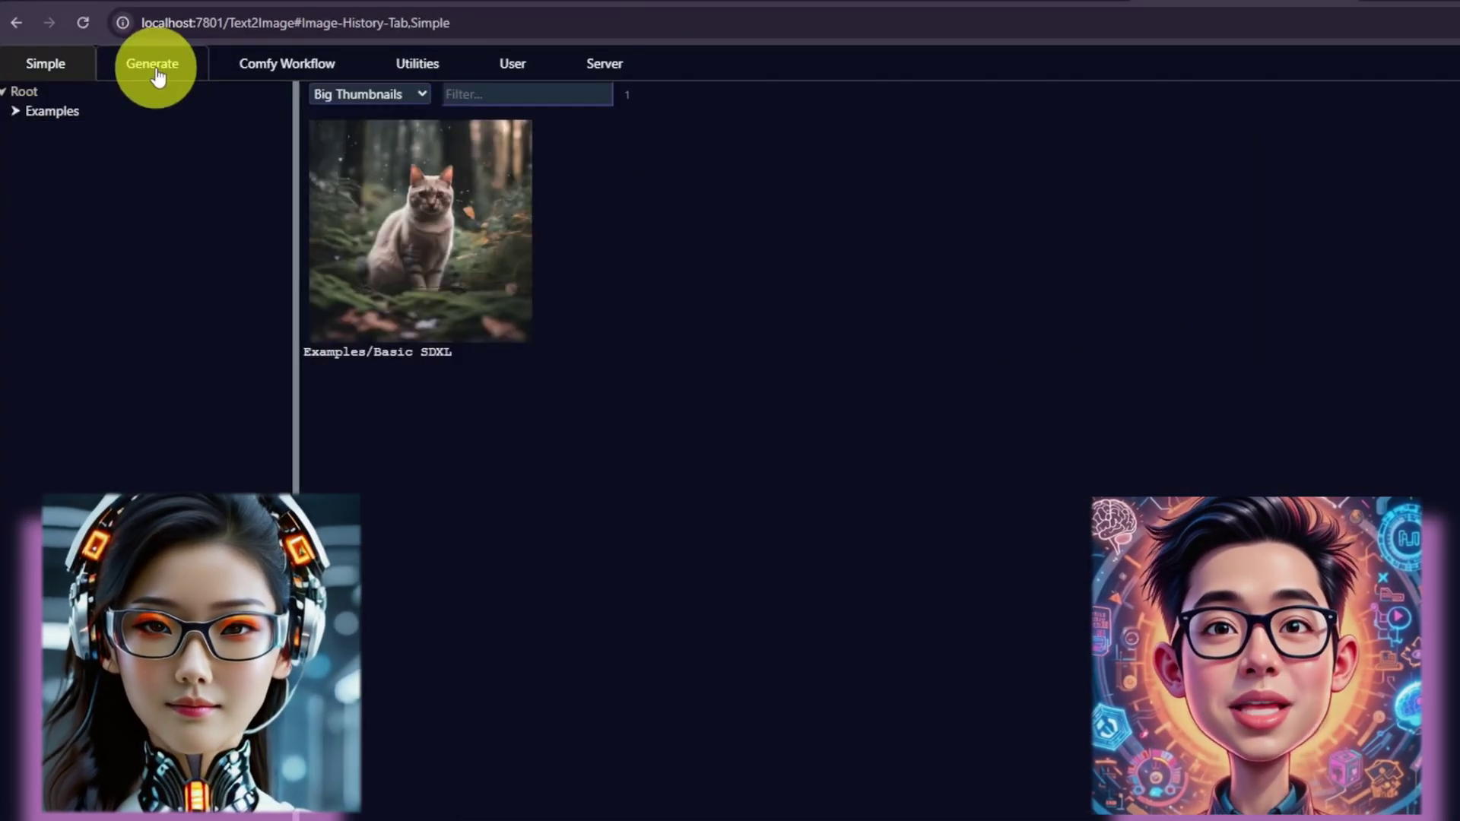
left_click(17, 112)
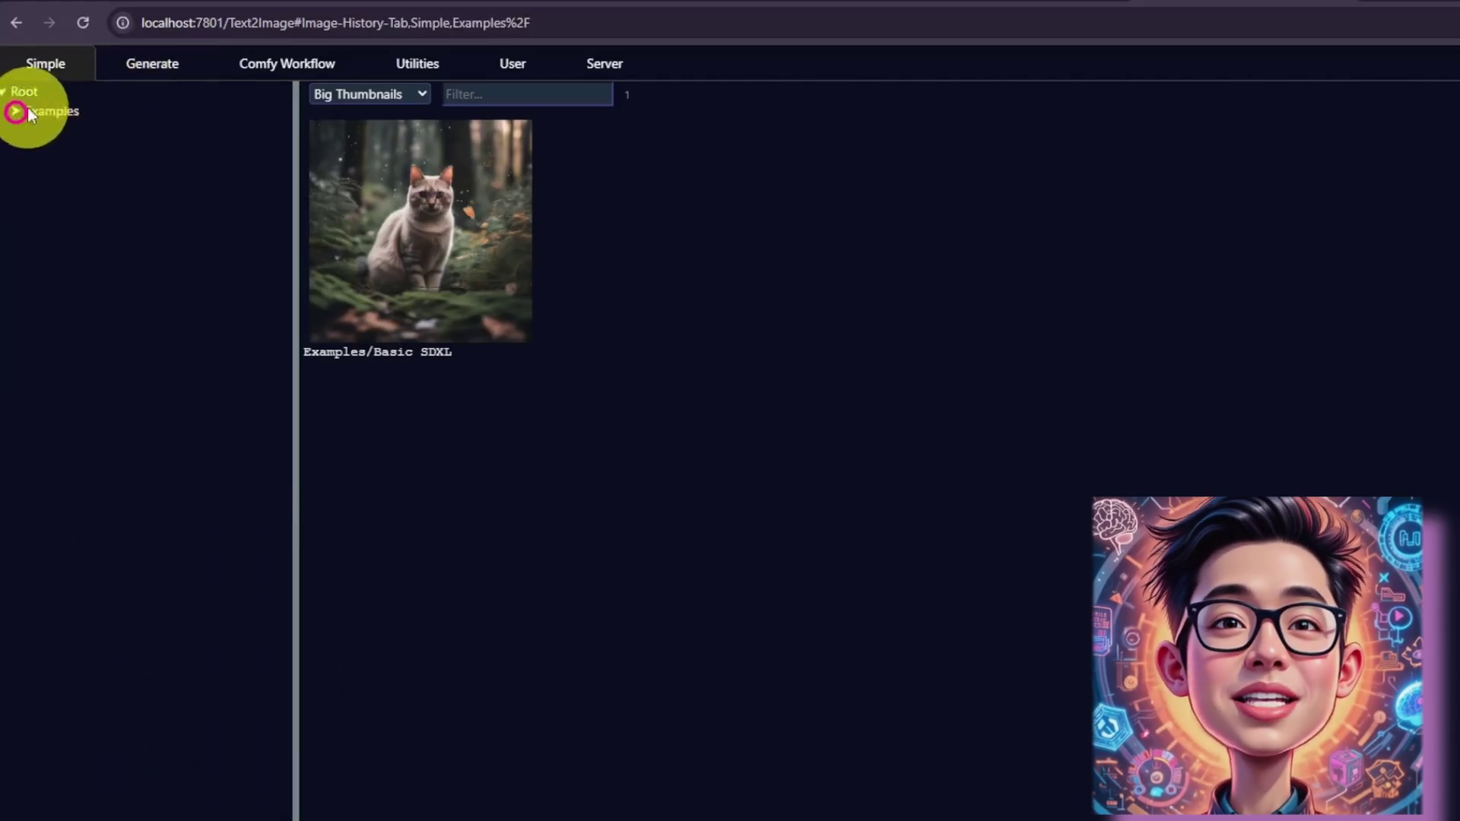
left_click(139, 76)
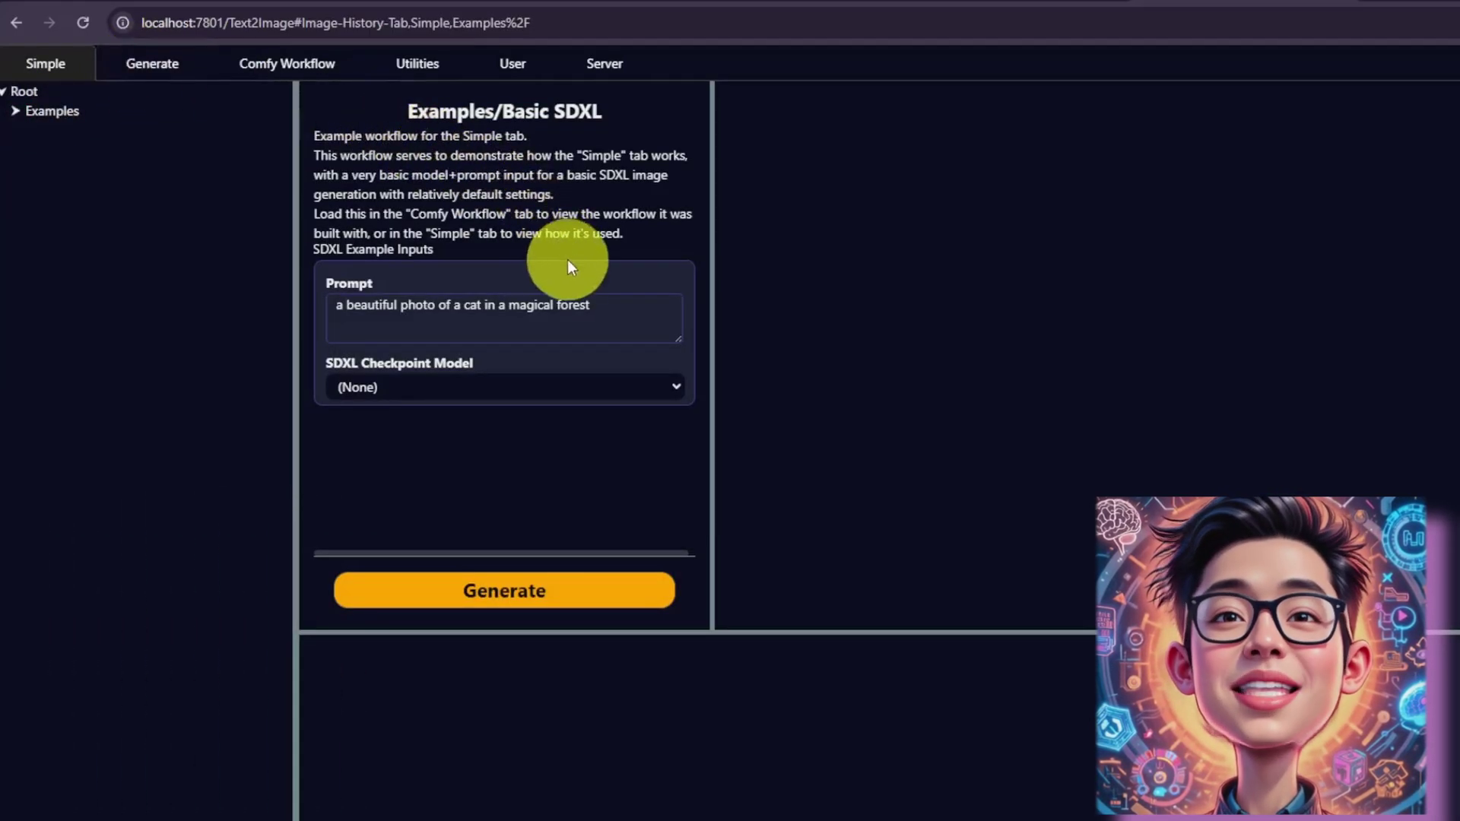
left_click(635, 604)
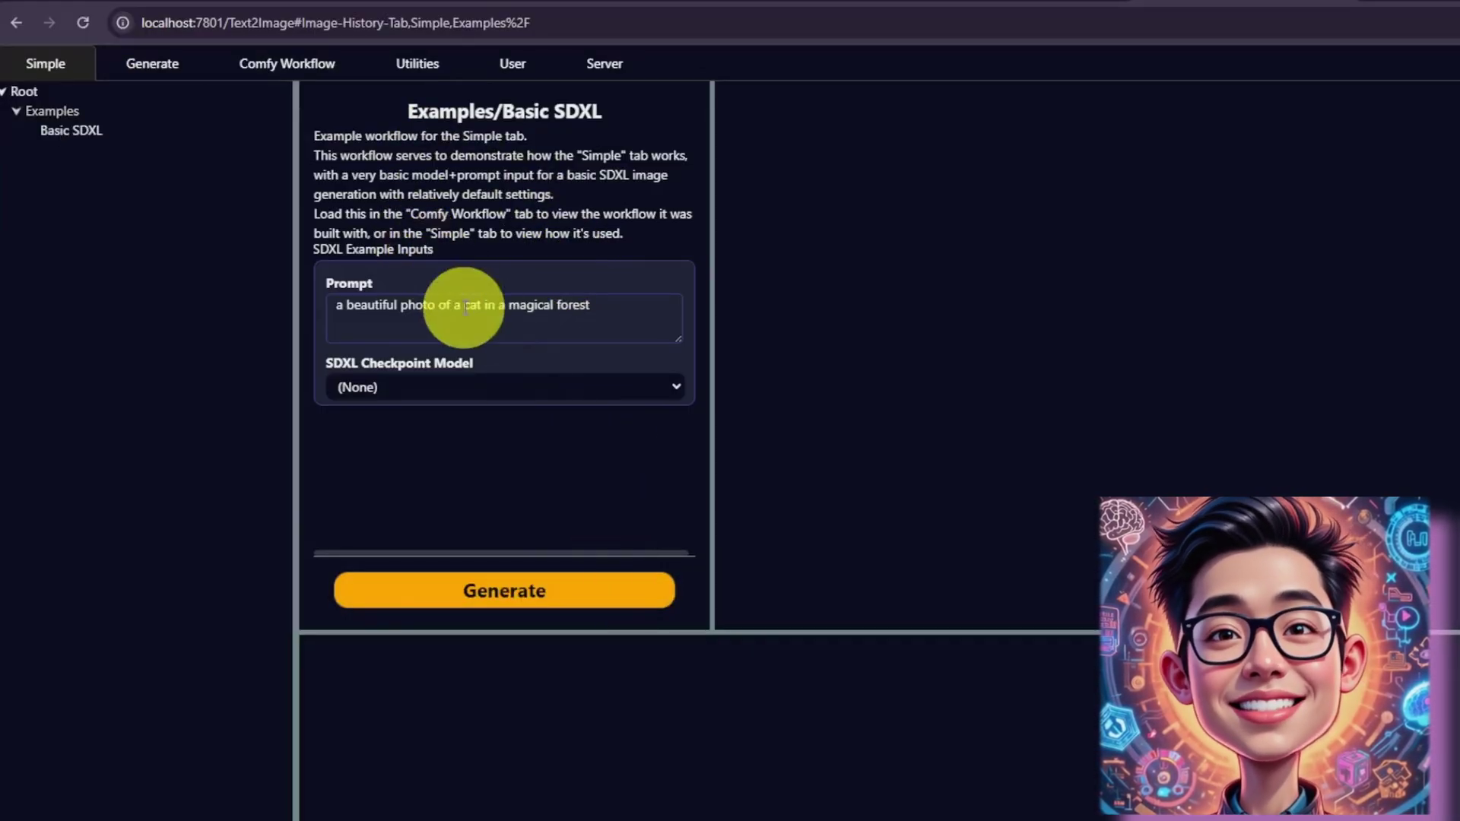
Pick the goodAsianGirlFace_goodAsianGirlFaceV12 checkpoint and select 'cat' in the prompt for replacement
left_click(532, 385)
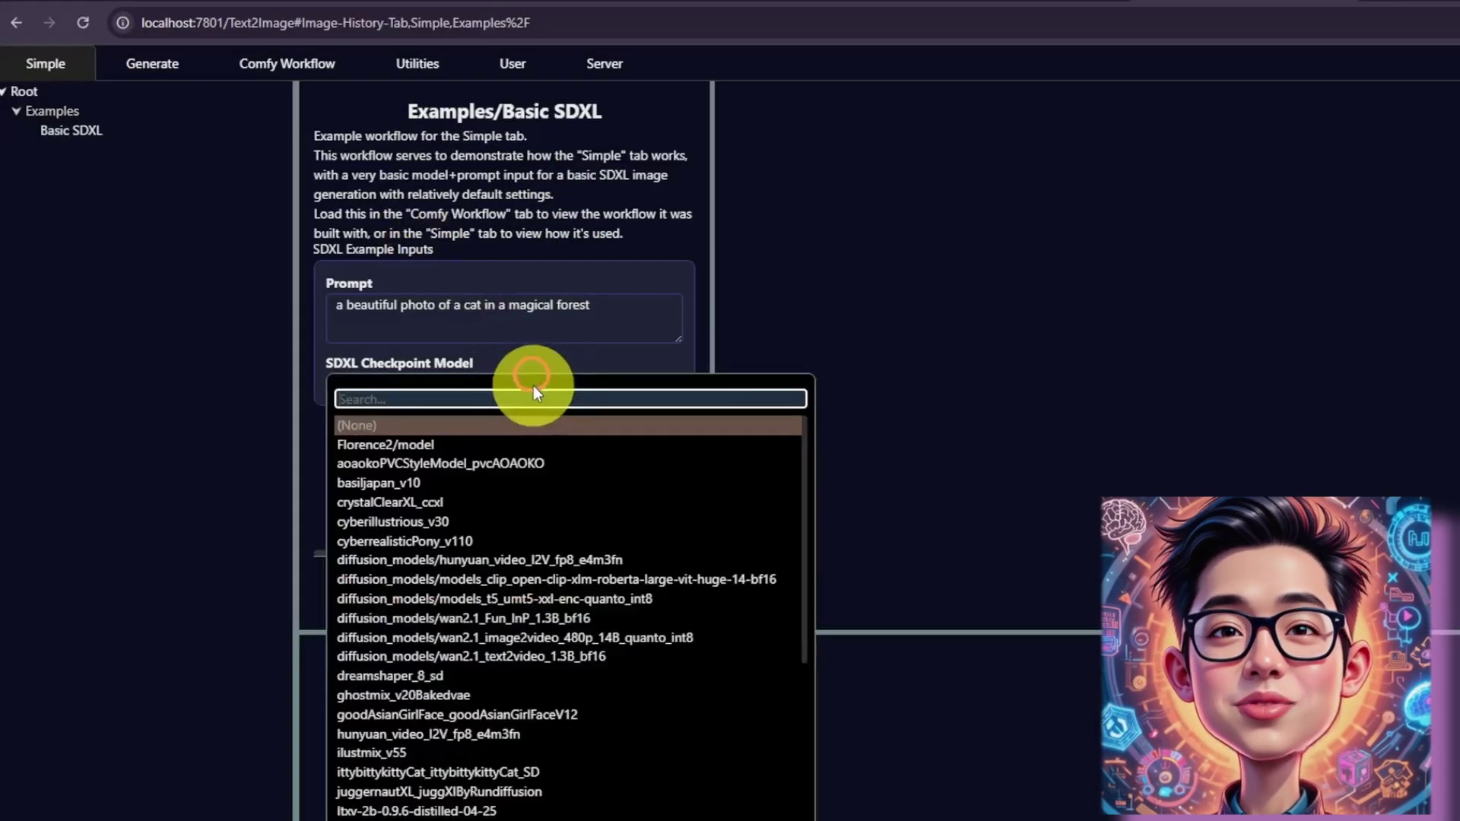
scroll(688, 771, "down", 3)
scroll(688, 771, "down", 2)
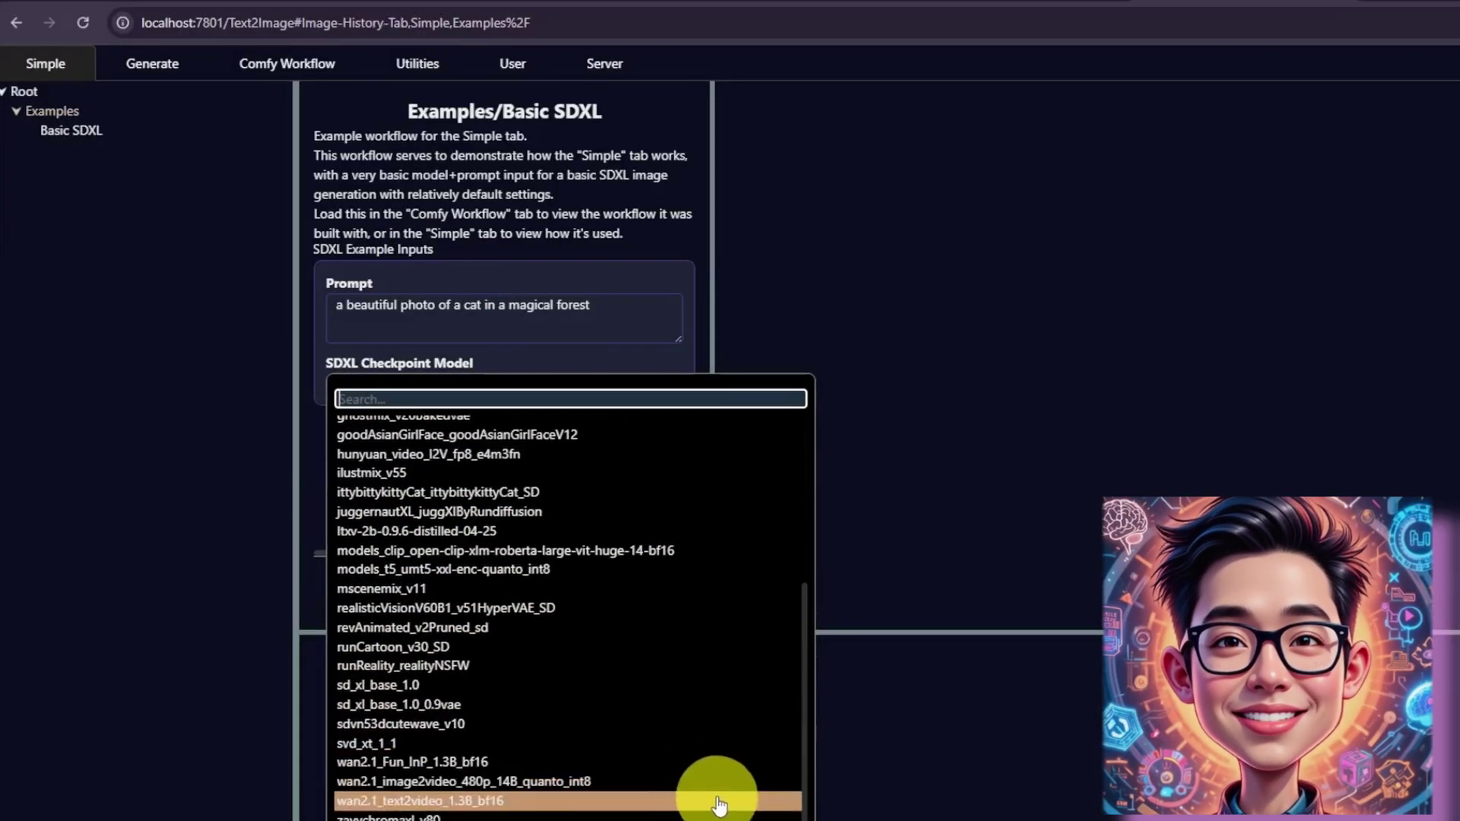
scroll(722, 779, "up", 5)
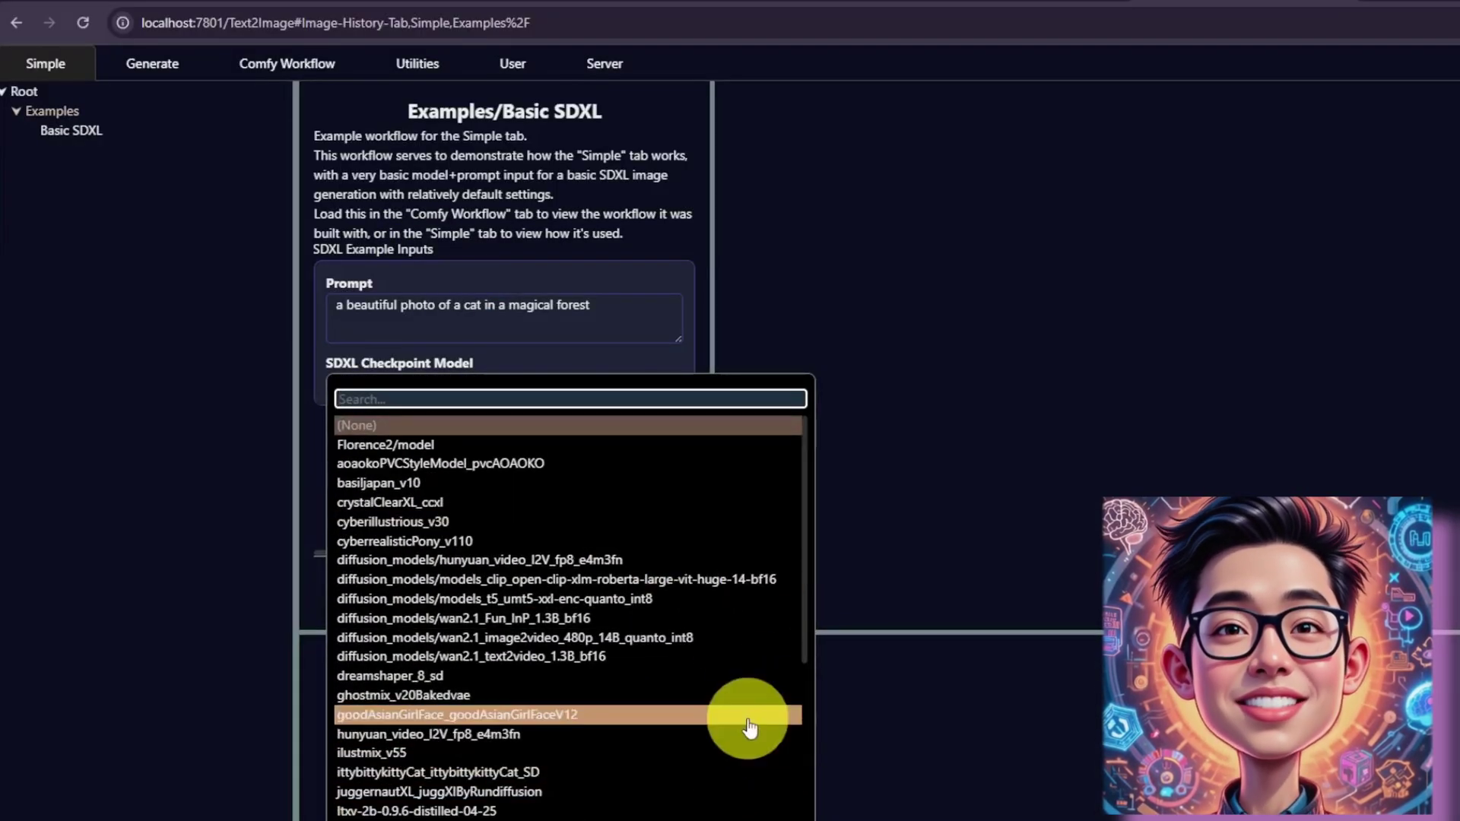
left_click(748, 720)
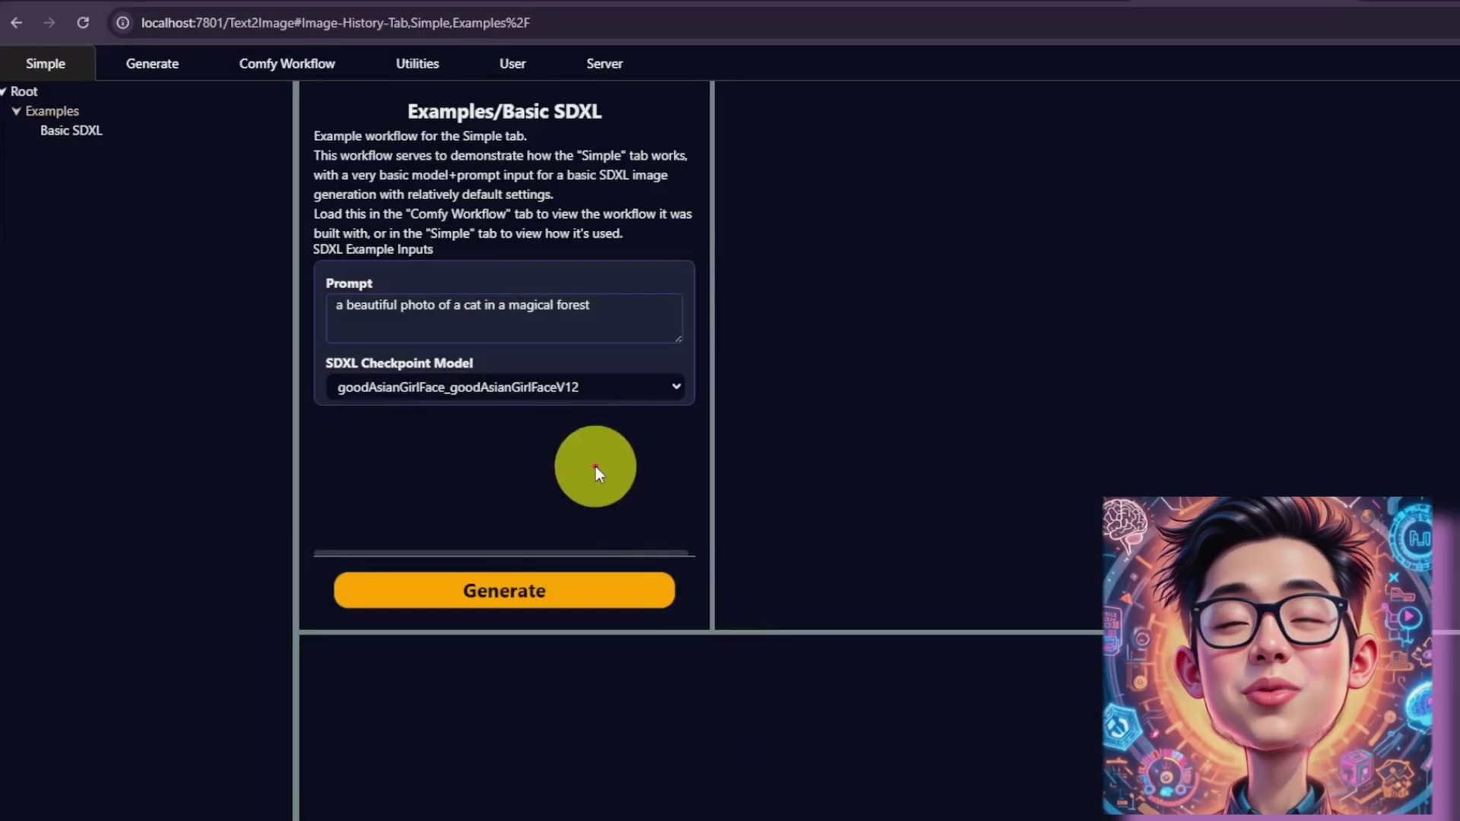
double_click(469, 305)
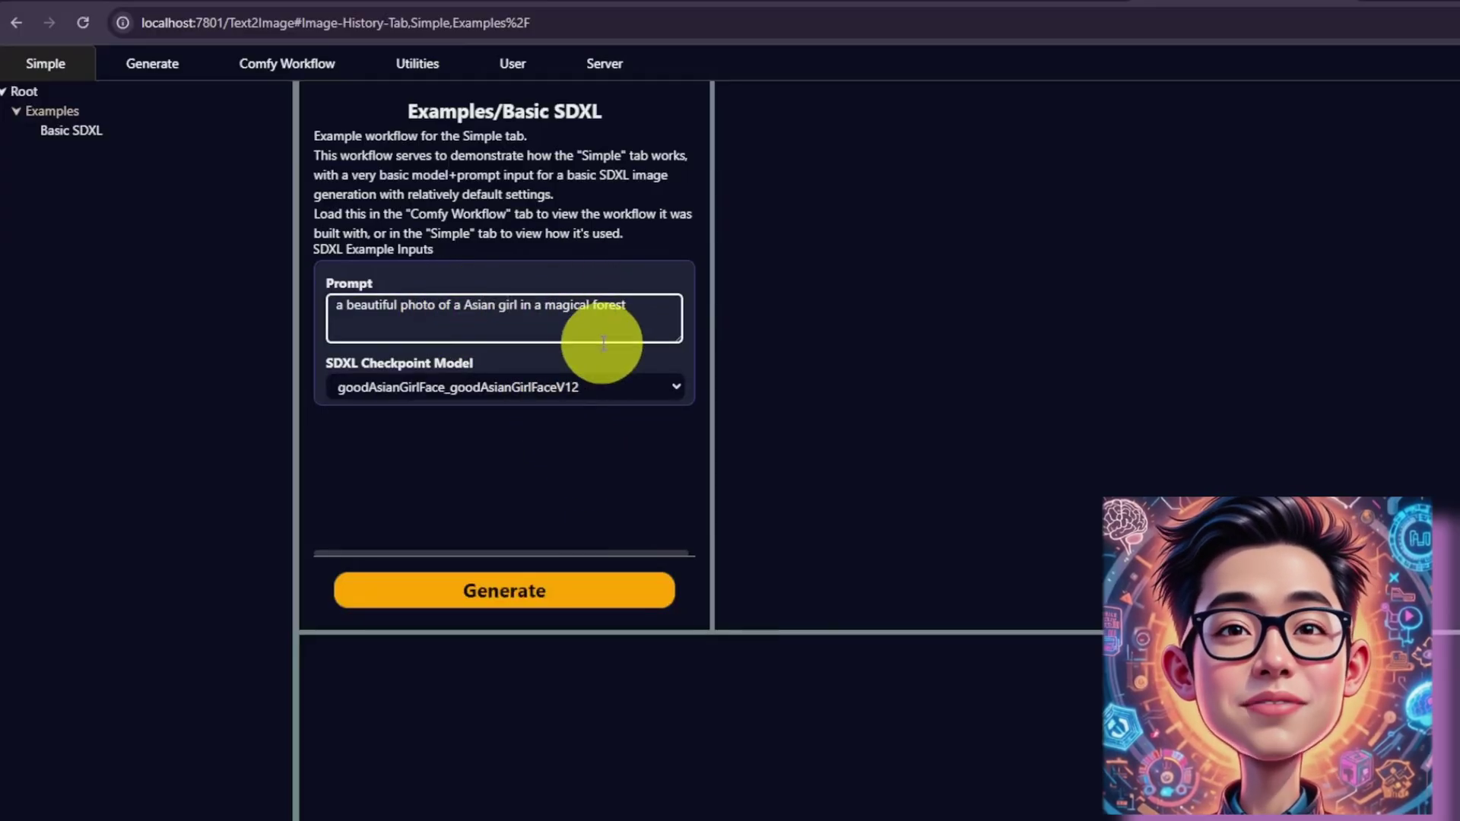
Generate the forest image, then rerun Basic SDXL with the cyberillustrious_v30 checkpoint
left_click(557, 602)
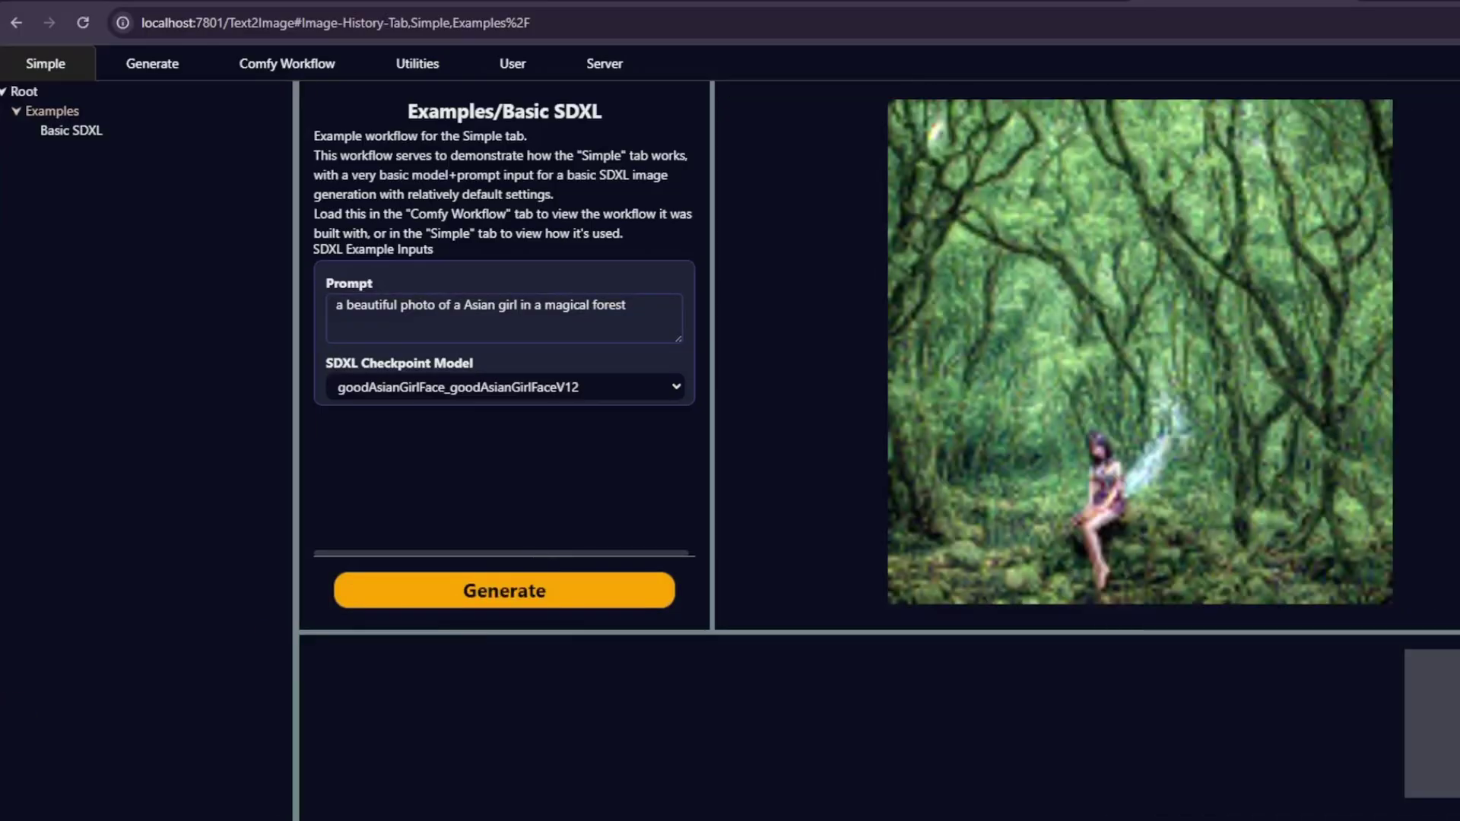
left_click(93, 132)
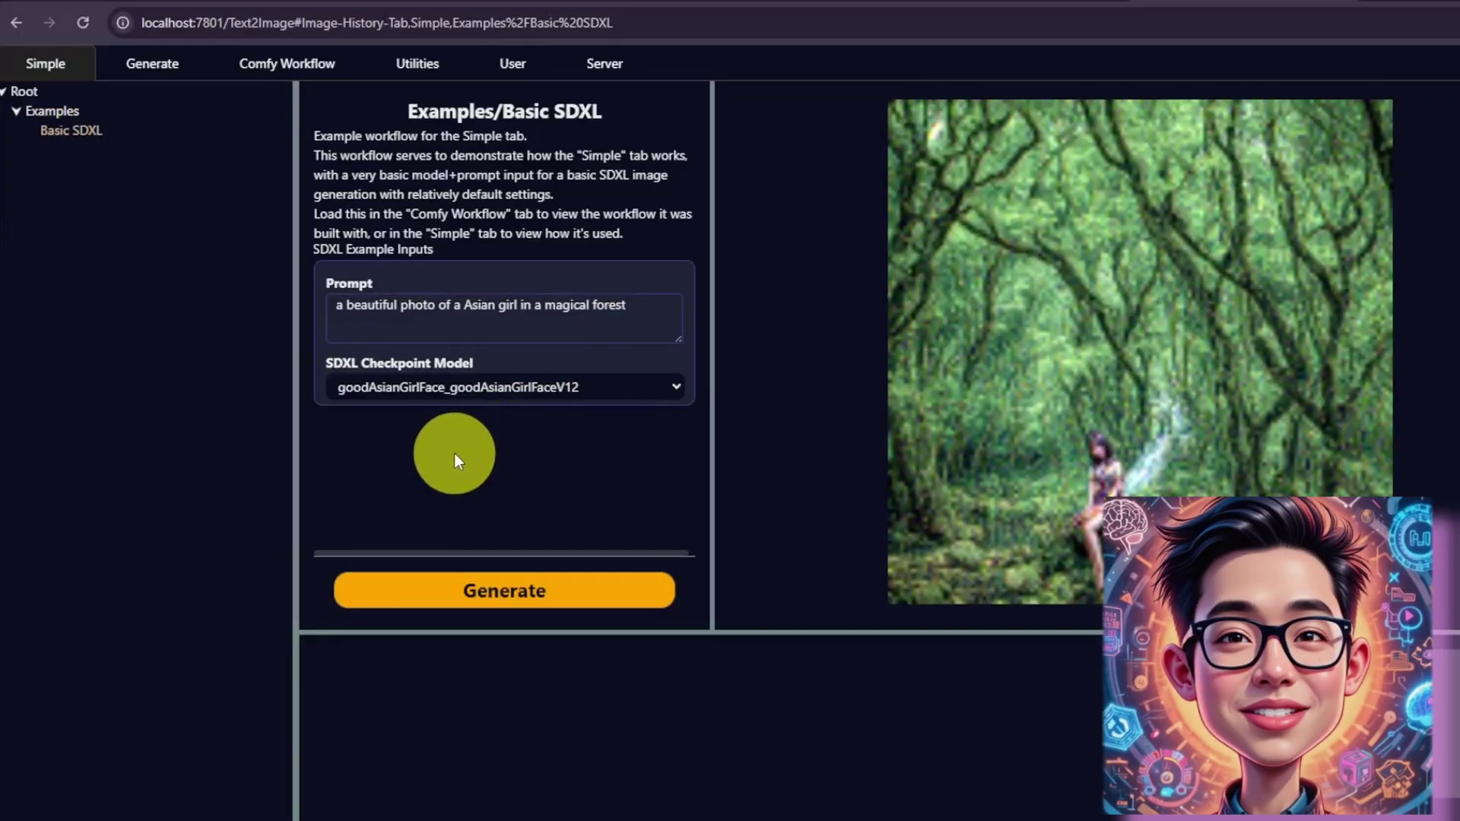
left_click(524, 387)
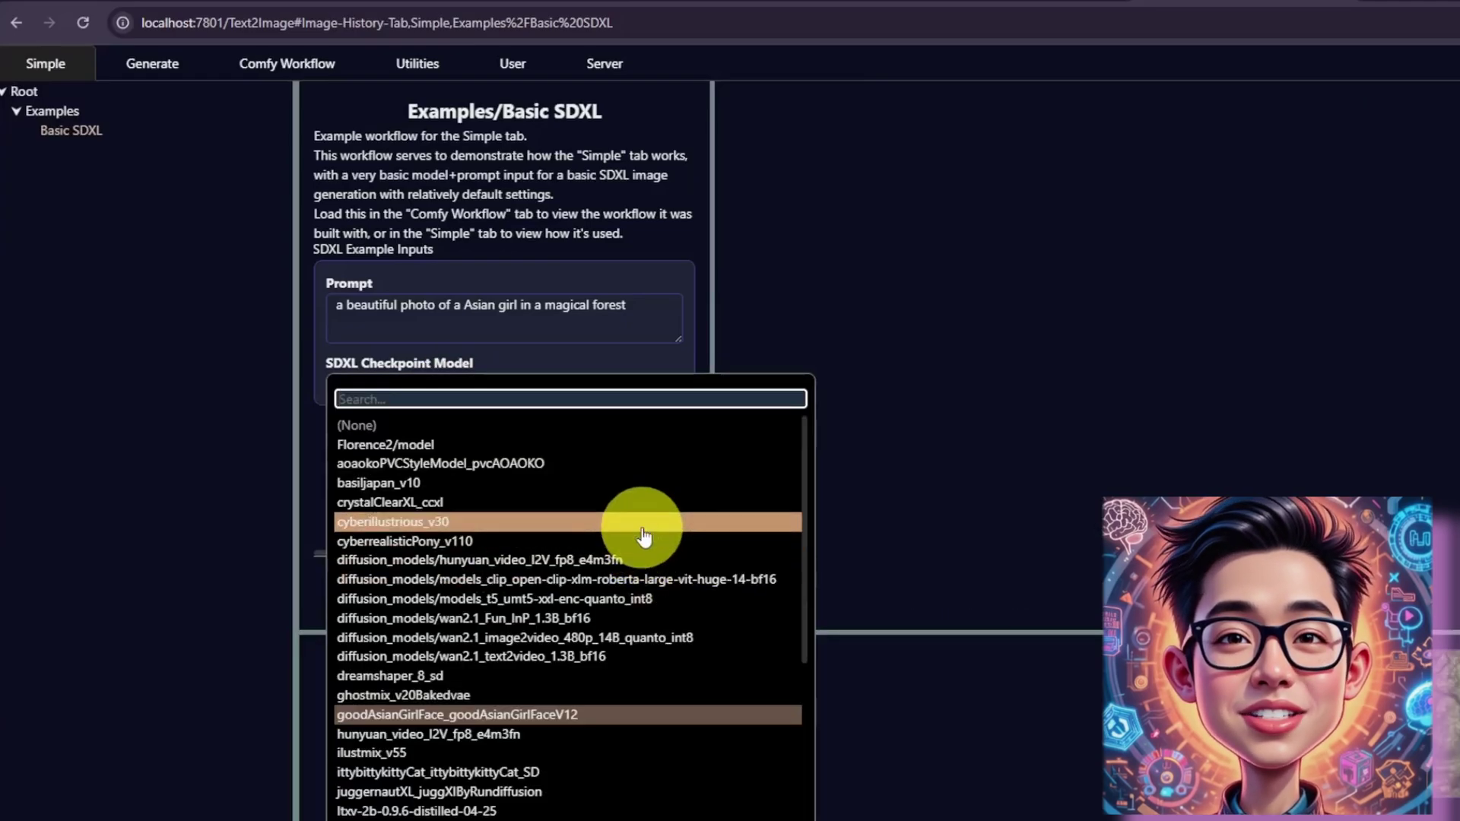
left_click(643, 525)
left_click(545, 599)
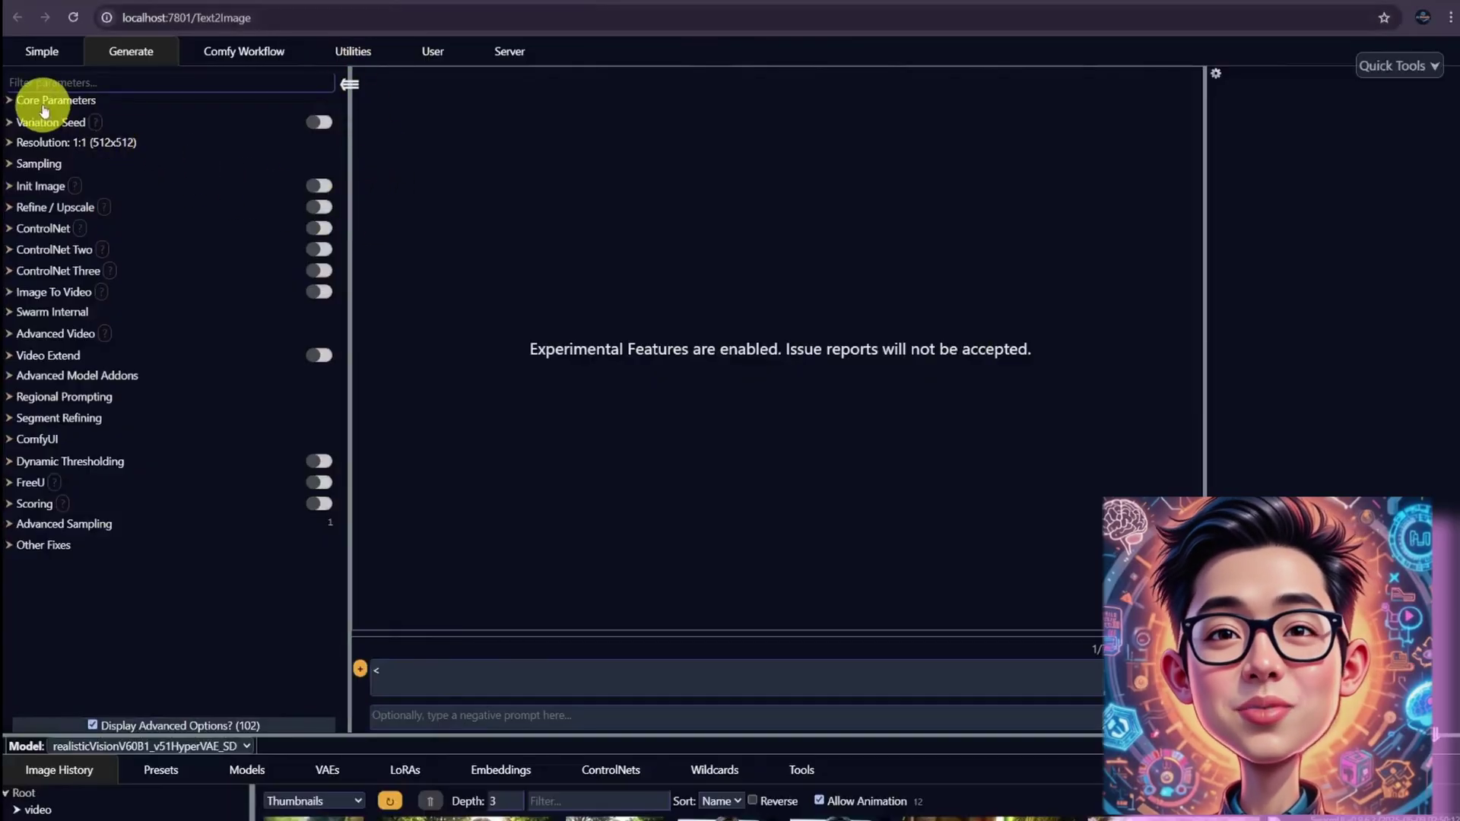
Expand Core Parameters, Variation Seed, Resolution and Sampling to reveal Euler sampler and Normal scheduler
left_click(15, 85)
left_click(17, 100)
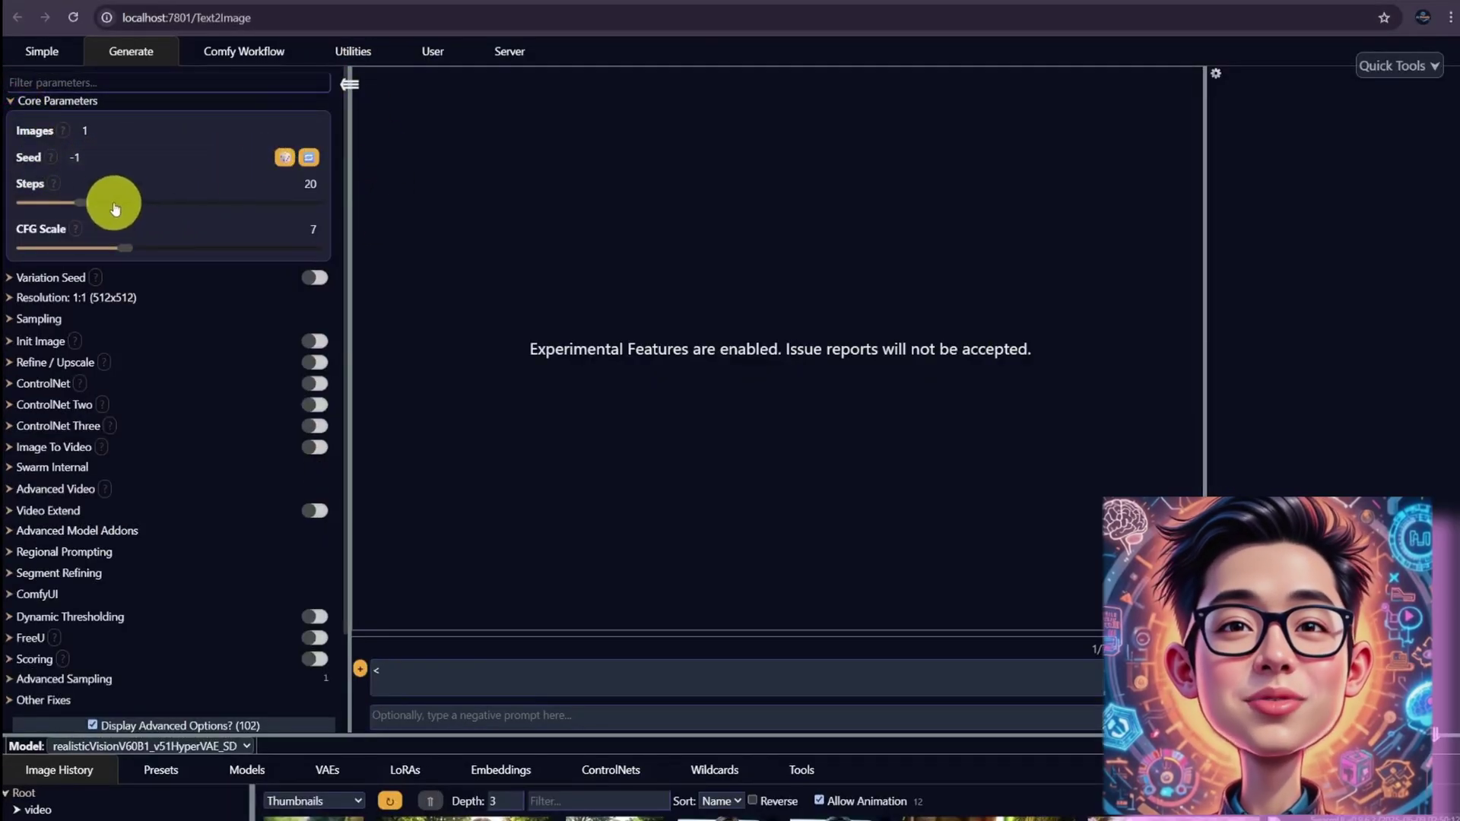
left_click(14, 283)
scroll(23, 342, "down", 1)
left_click(18, 303)
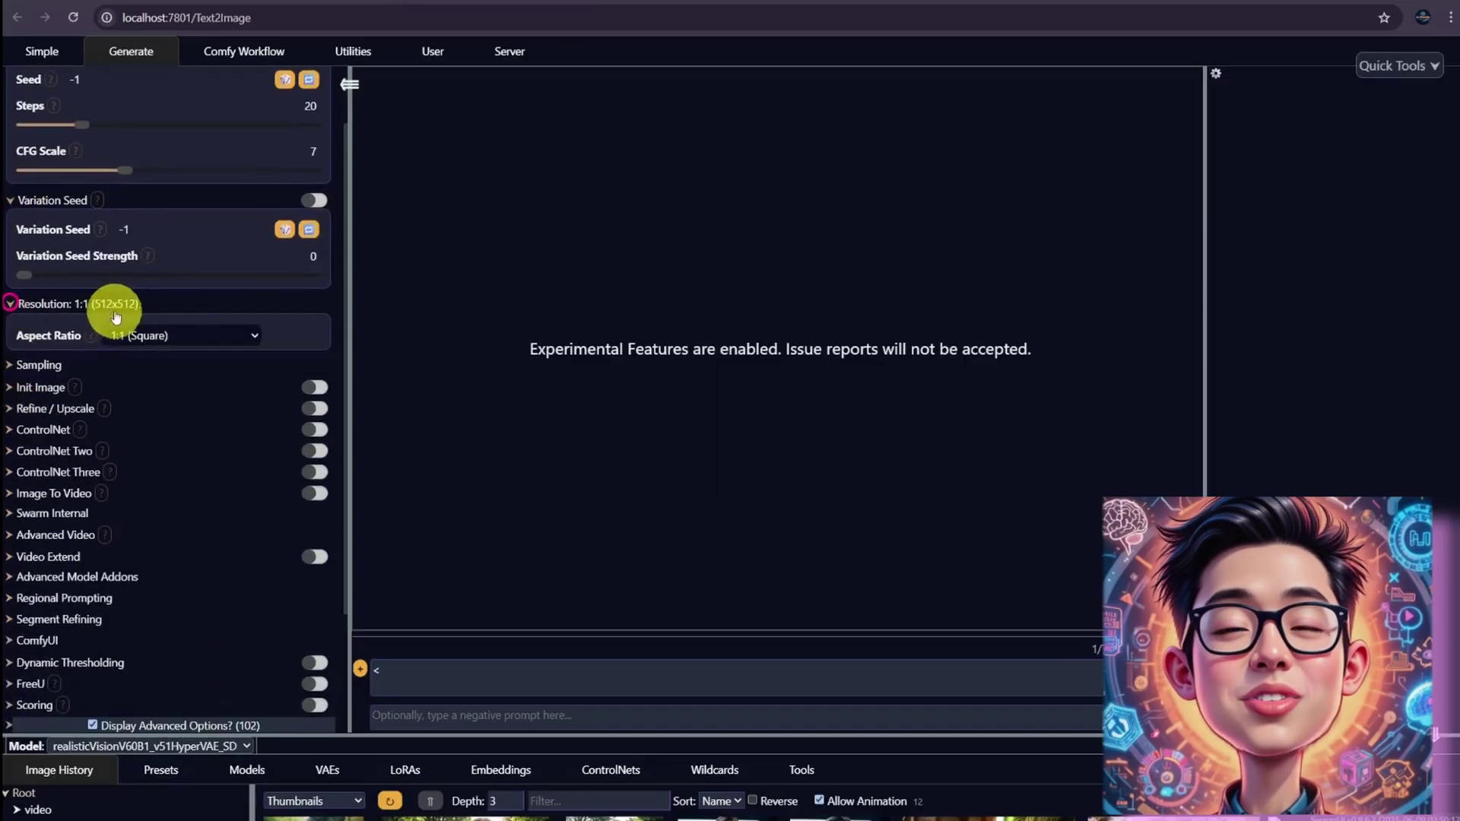
left_click(9, 366)
scroll(35, 416, "down", 2)
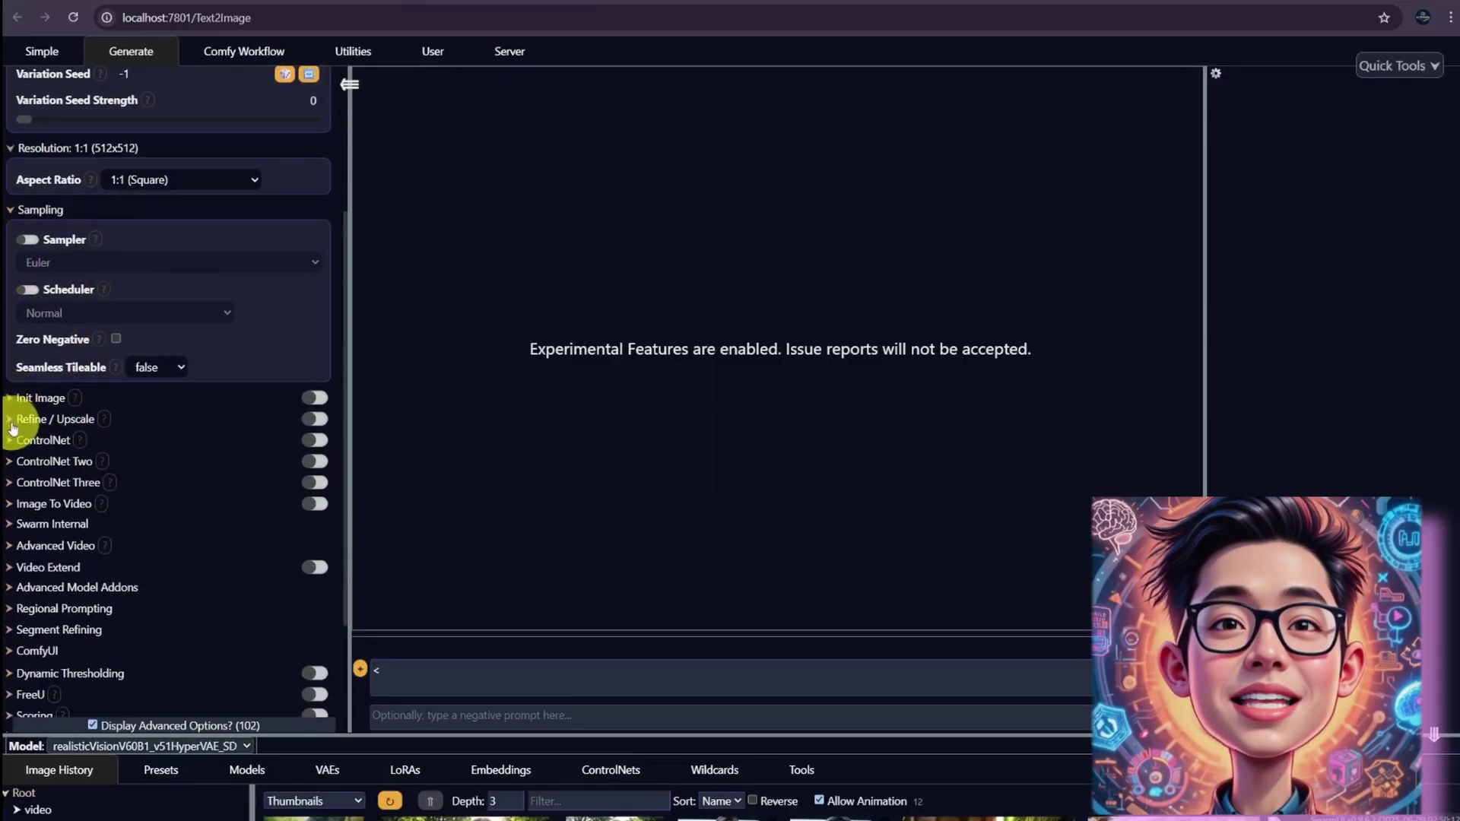
scroll(9, 453, "down", 1)
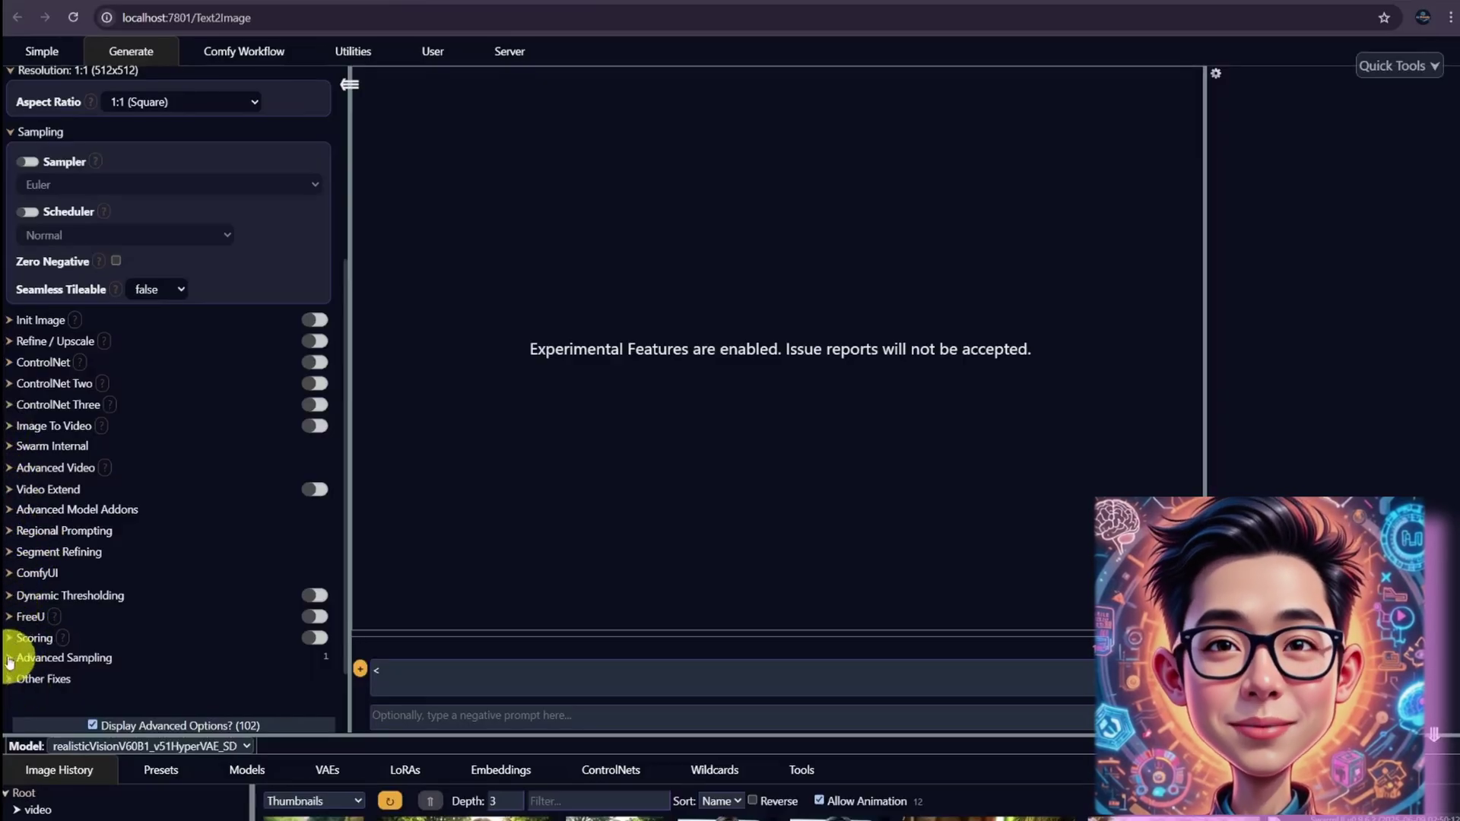
Load the sd_xl_base_1.0 model from the Models list and enlarge the settings area
left_click(247, 770)
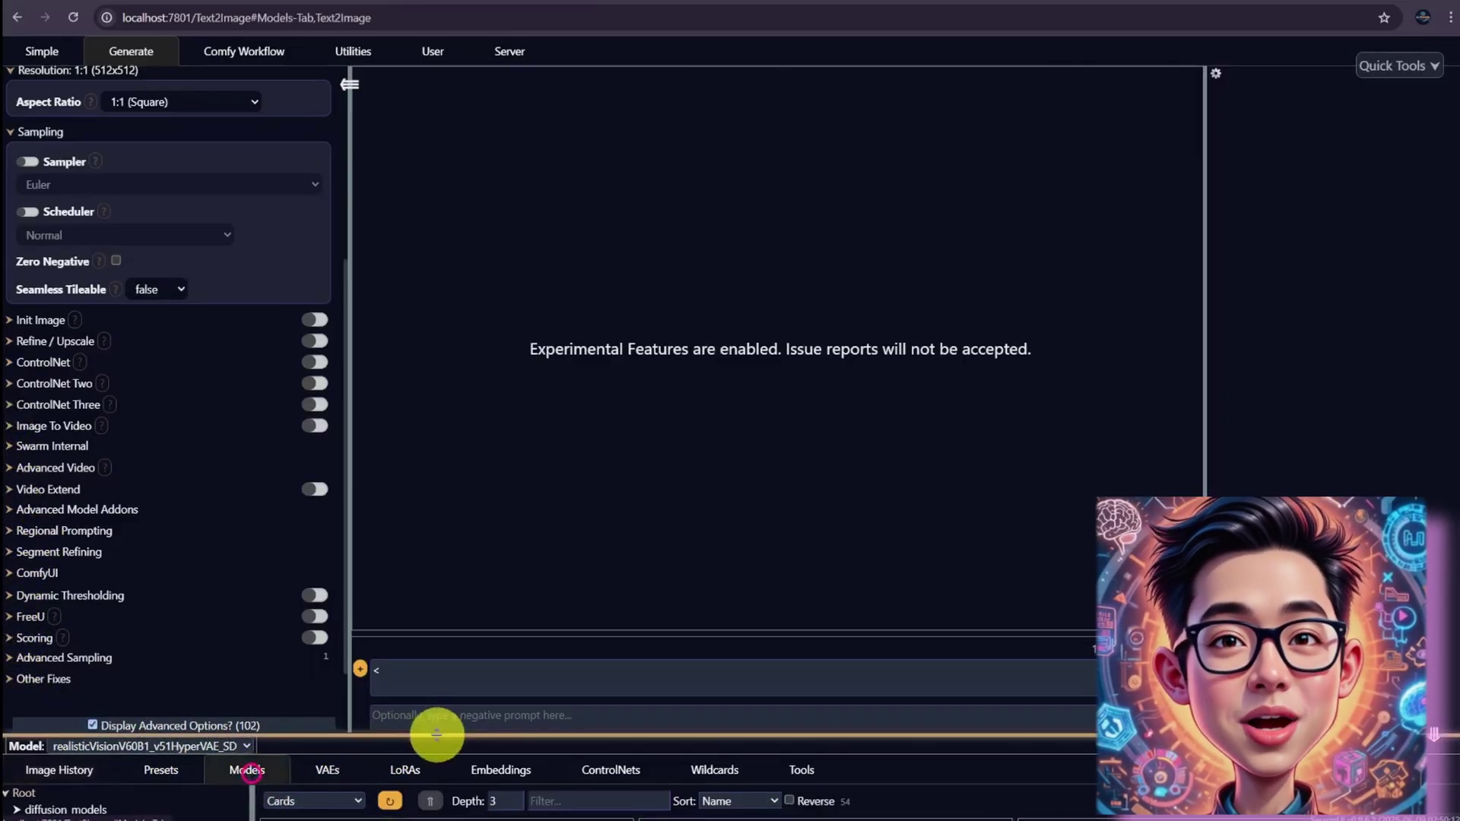
left_click_drag(472, 731, 506, 380)
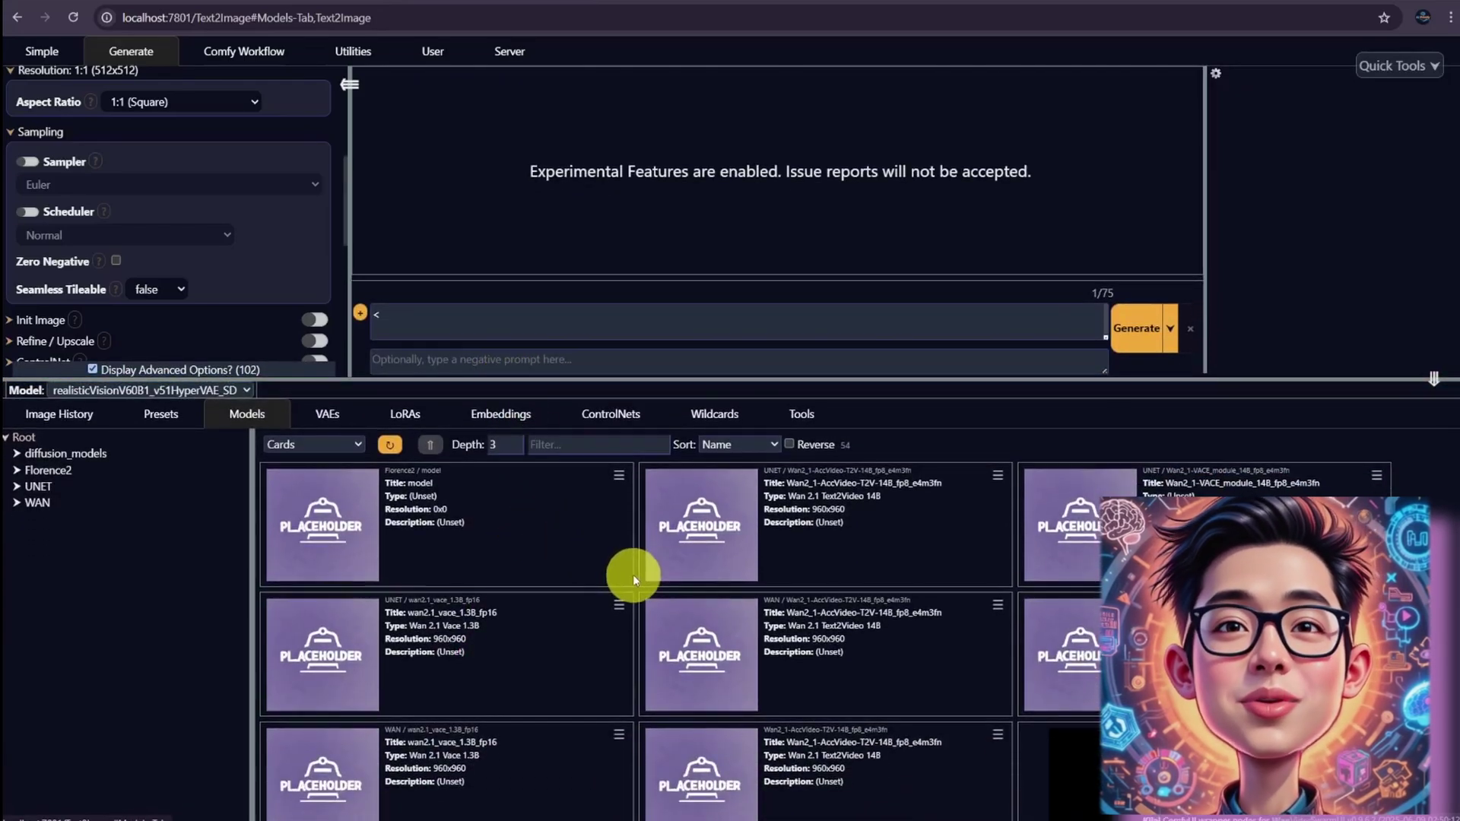
scroll(623, 581, "down", 10)
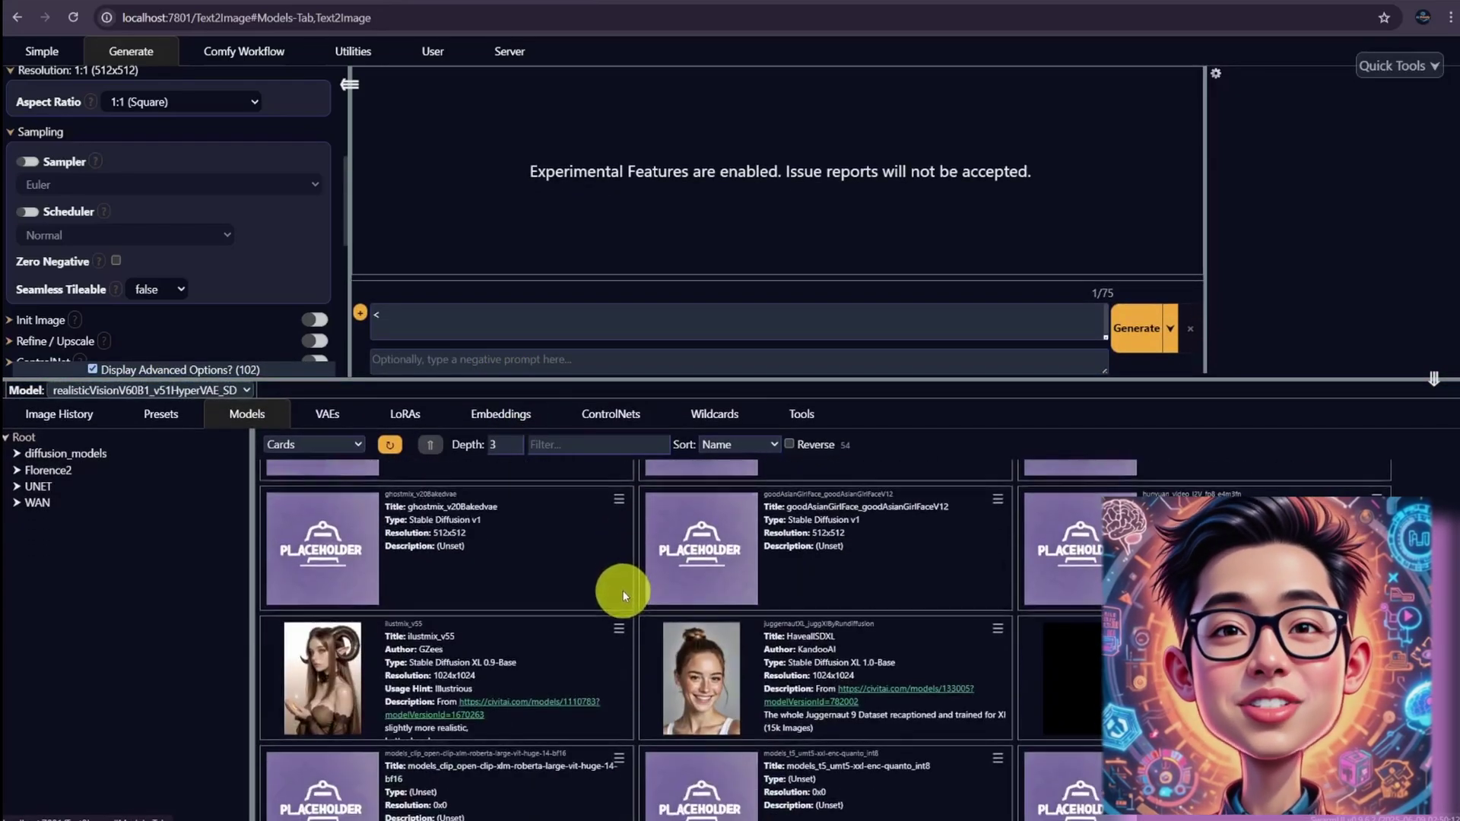
scroll(623, 590, "down", 5)
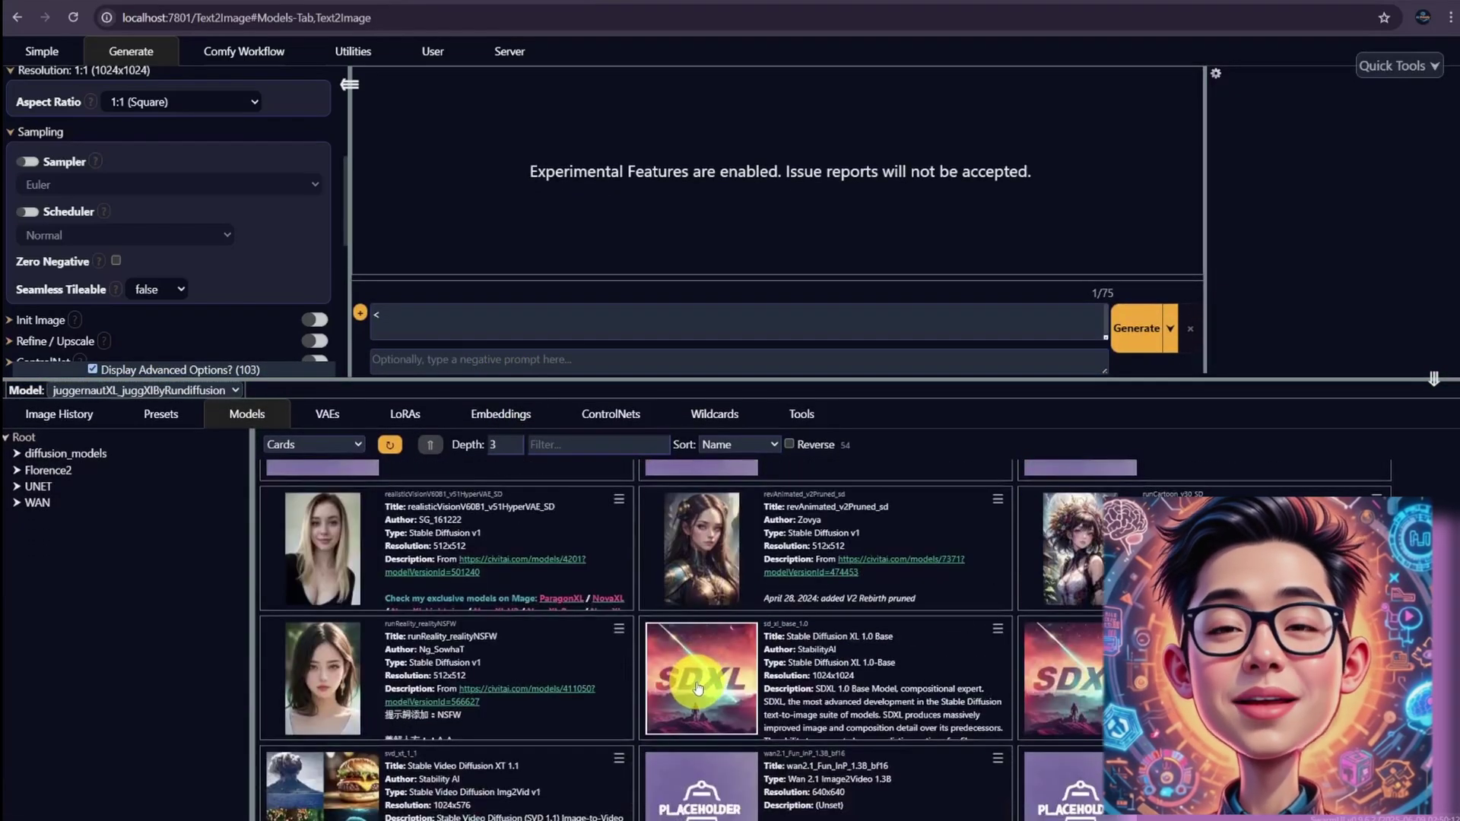
left_click(701, 686)
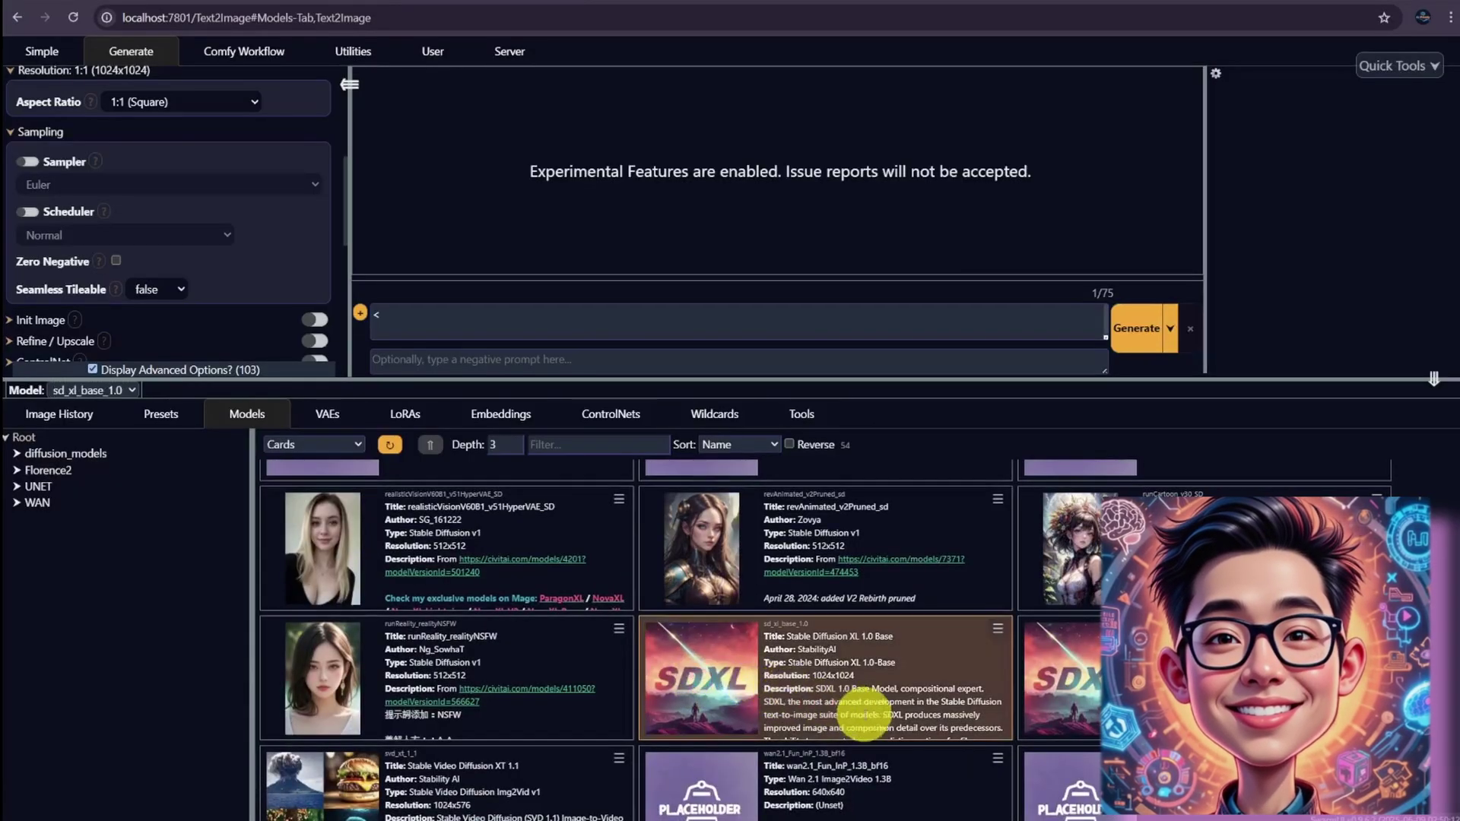
left_click_drag(521, 379, 538, 659)
Write the wildcard prompt '<random[2-4]:cat, dog, fox>' and generate a 1024x1024 image
left_click(443, 606)
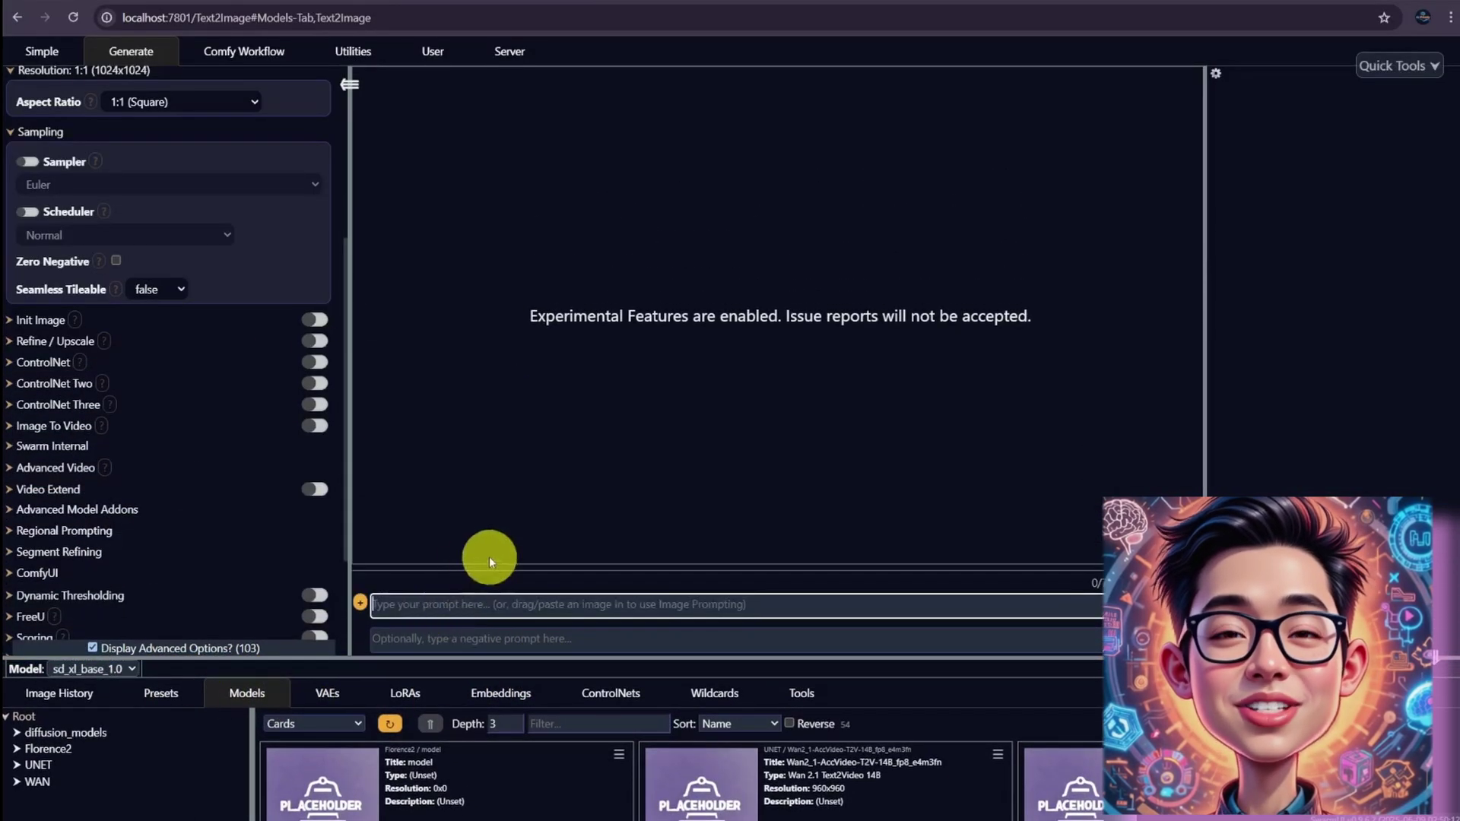
type("<")
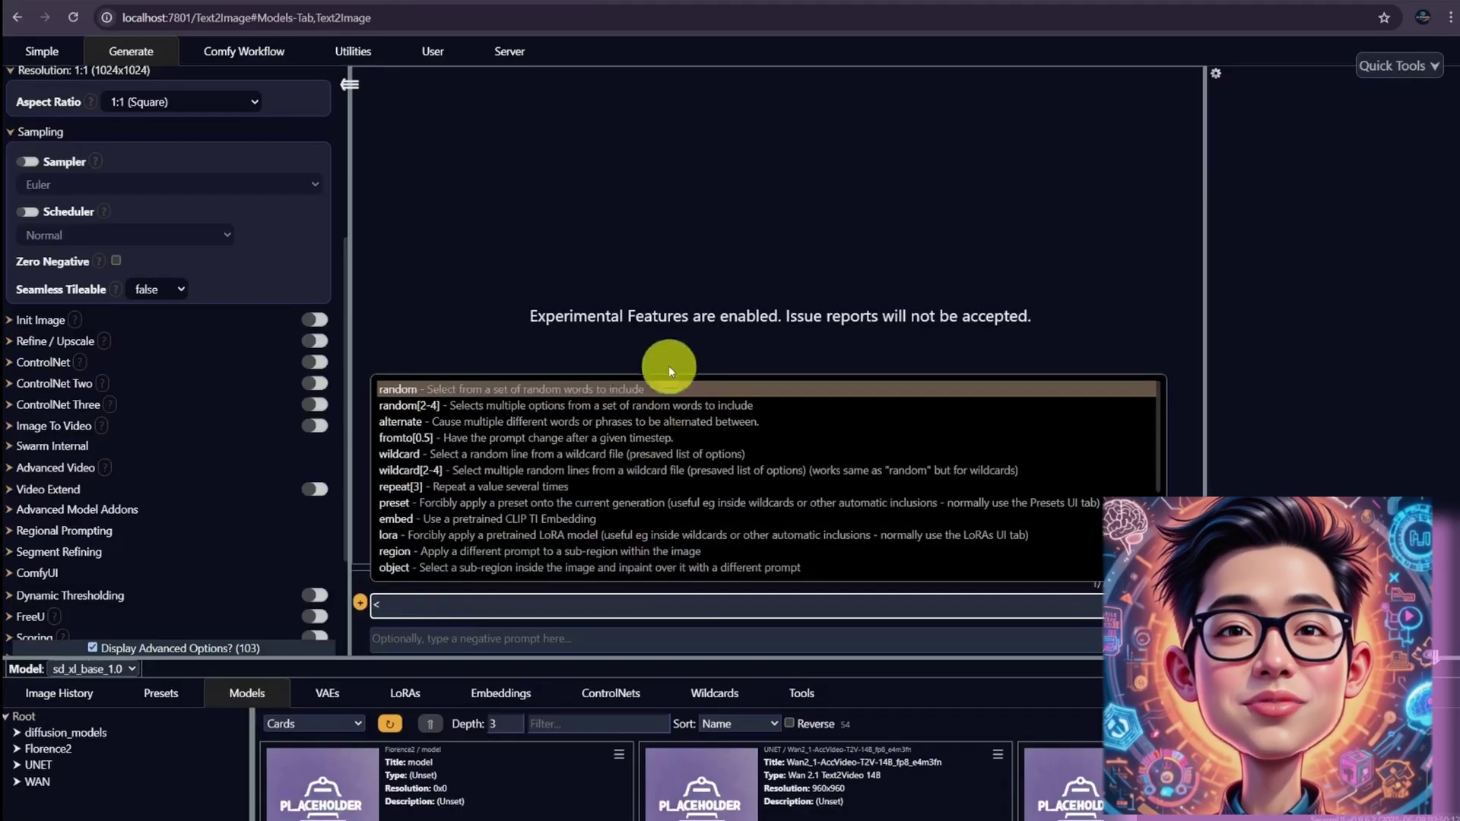
left_click(623, 404)
left_click(578, 659)
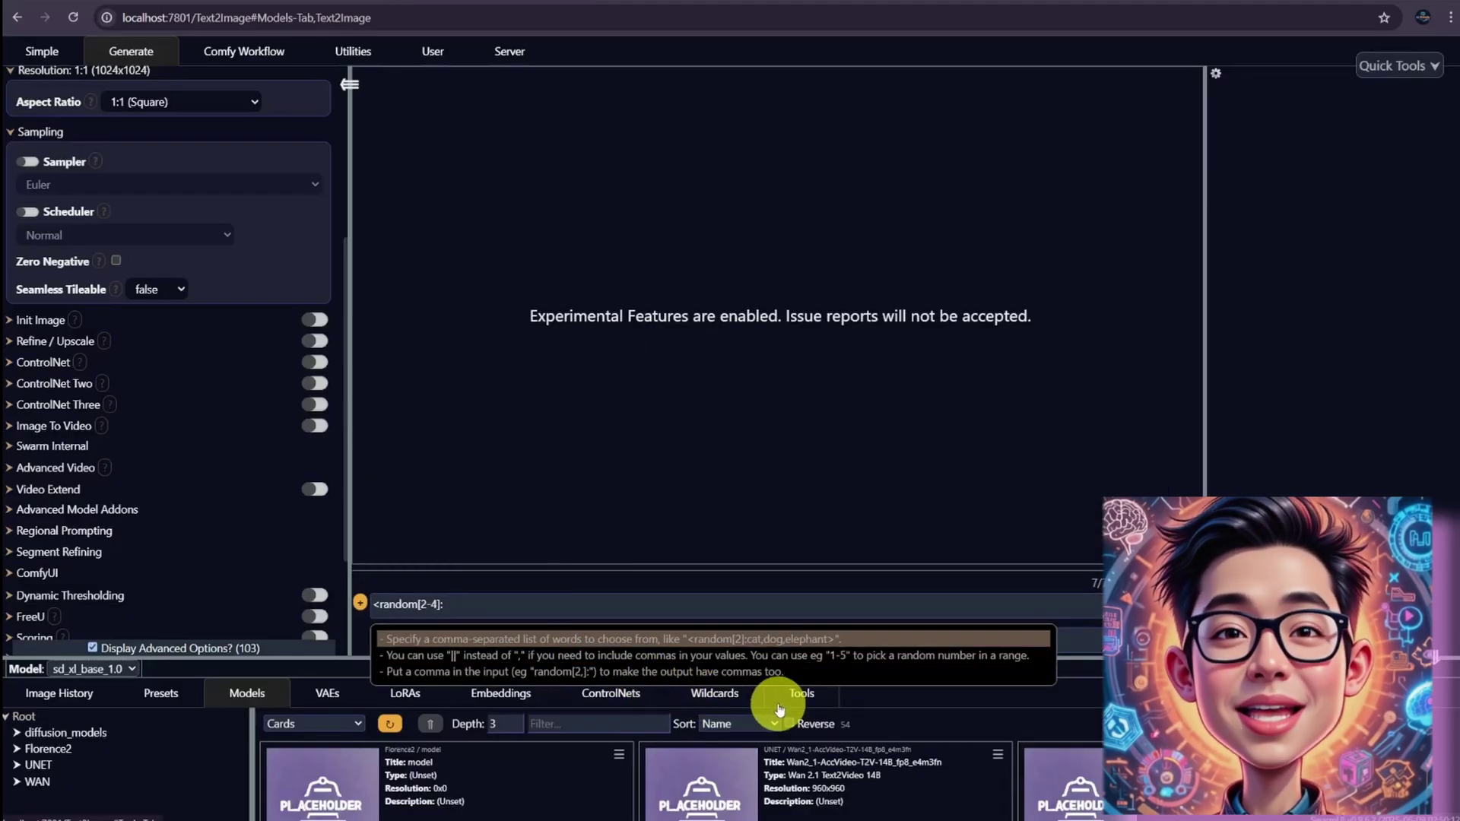
left_click(522, 603)
type("cat")
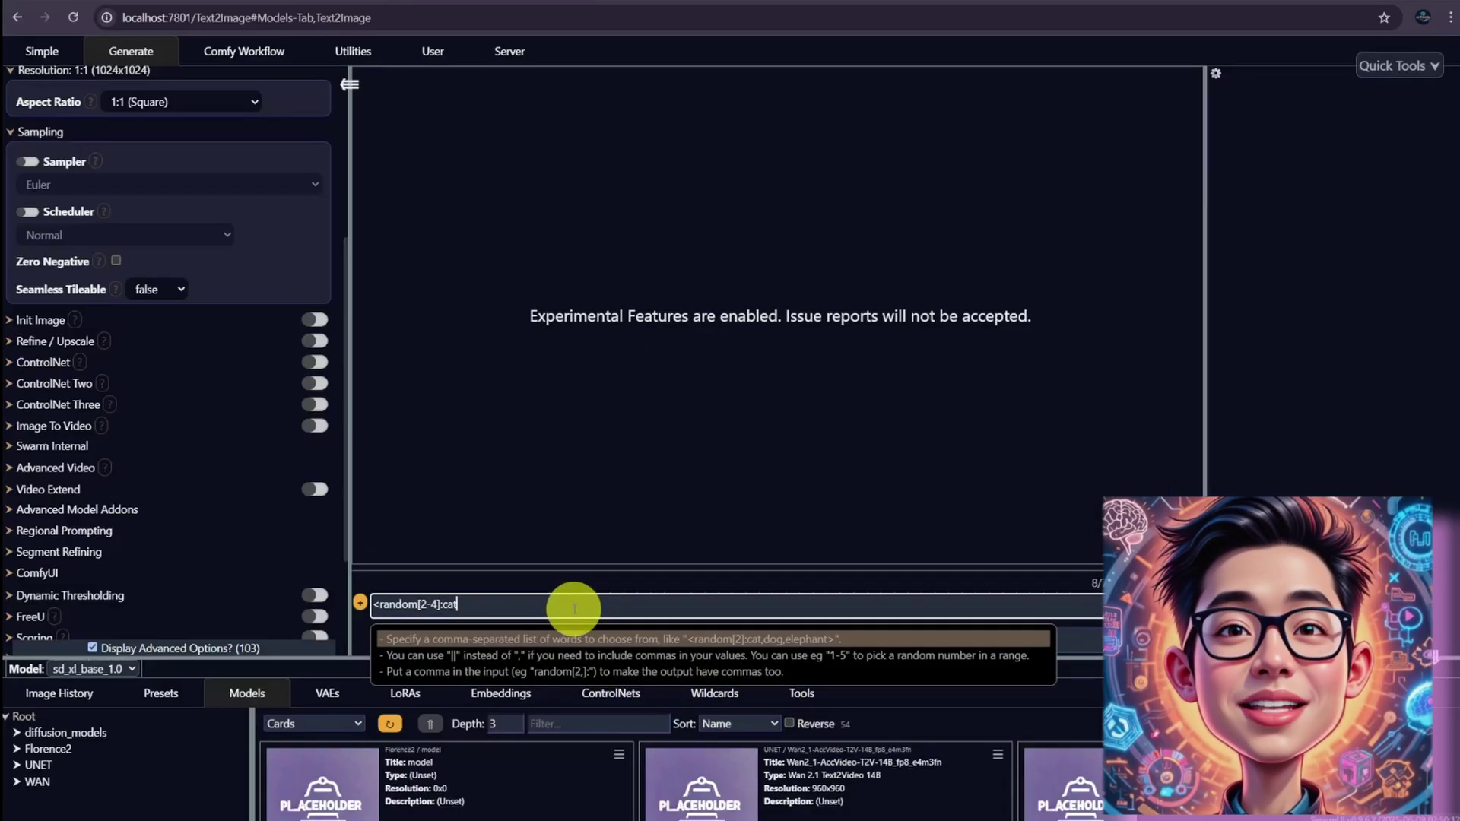
type(", dog, fox>")
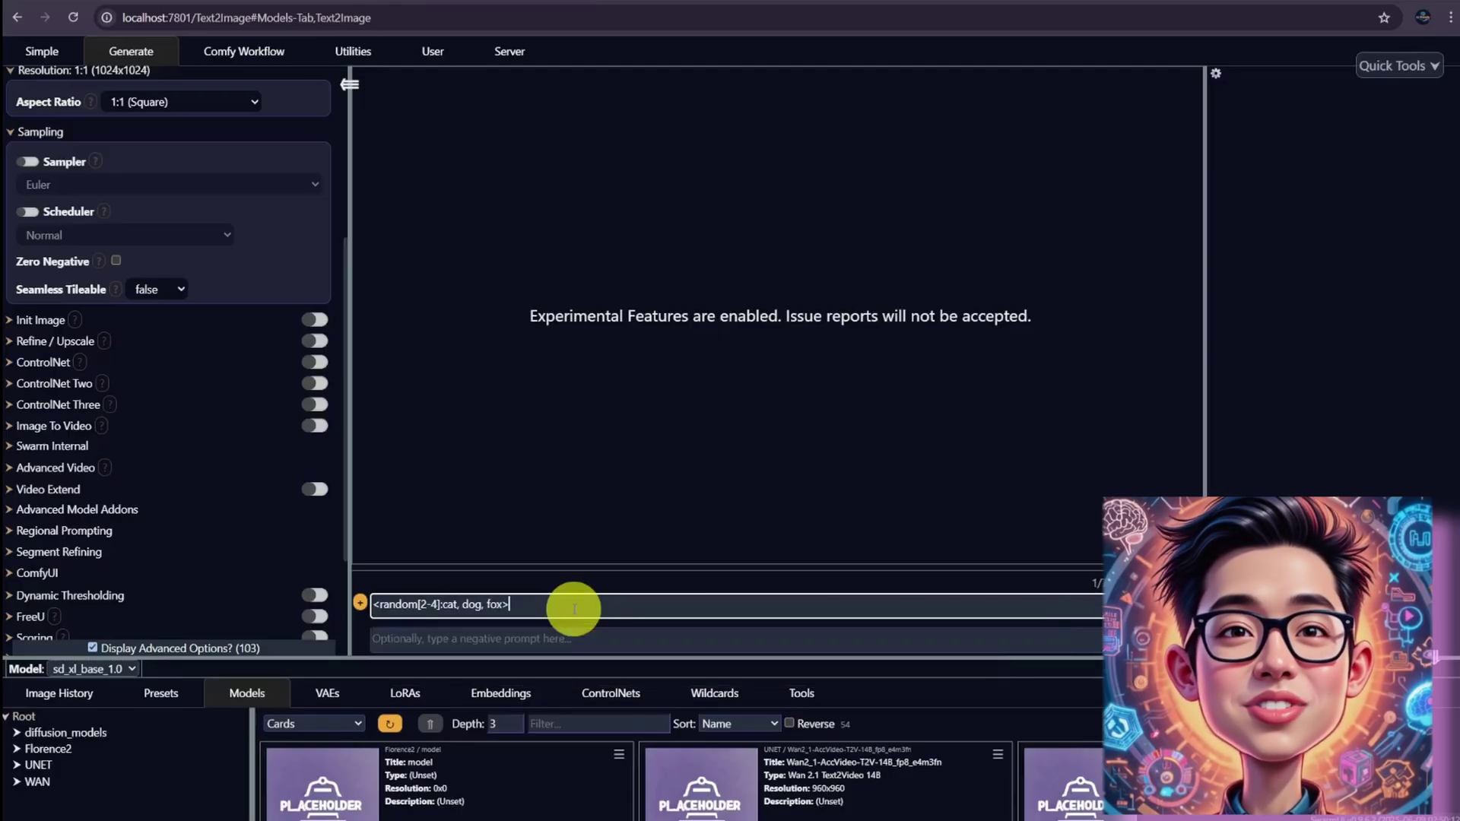
key("Return")
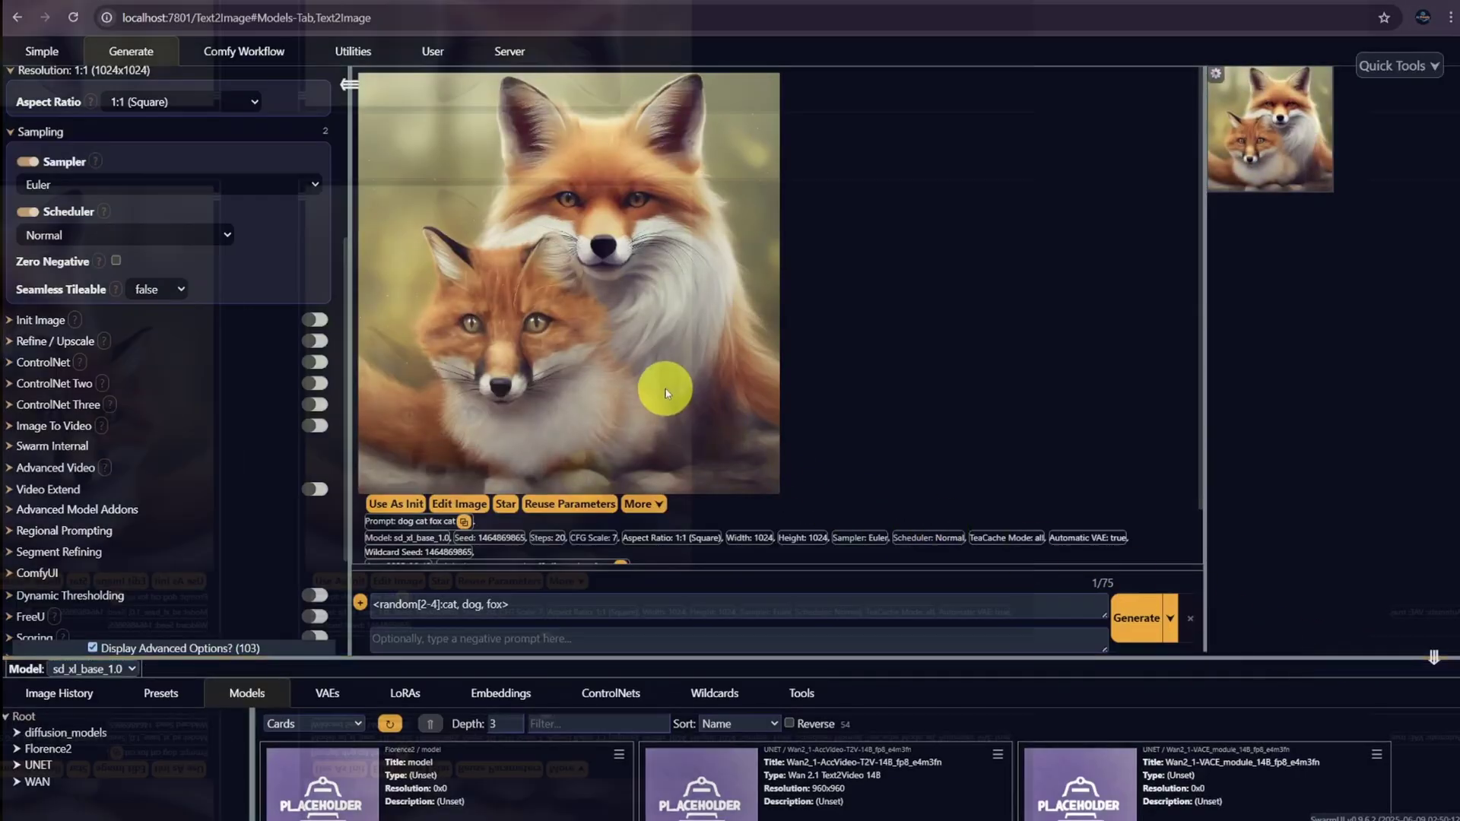
left_click(662, 388)
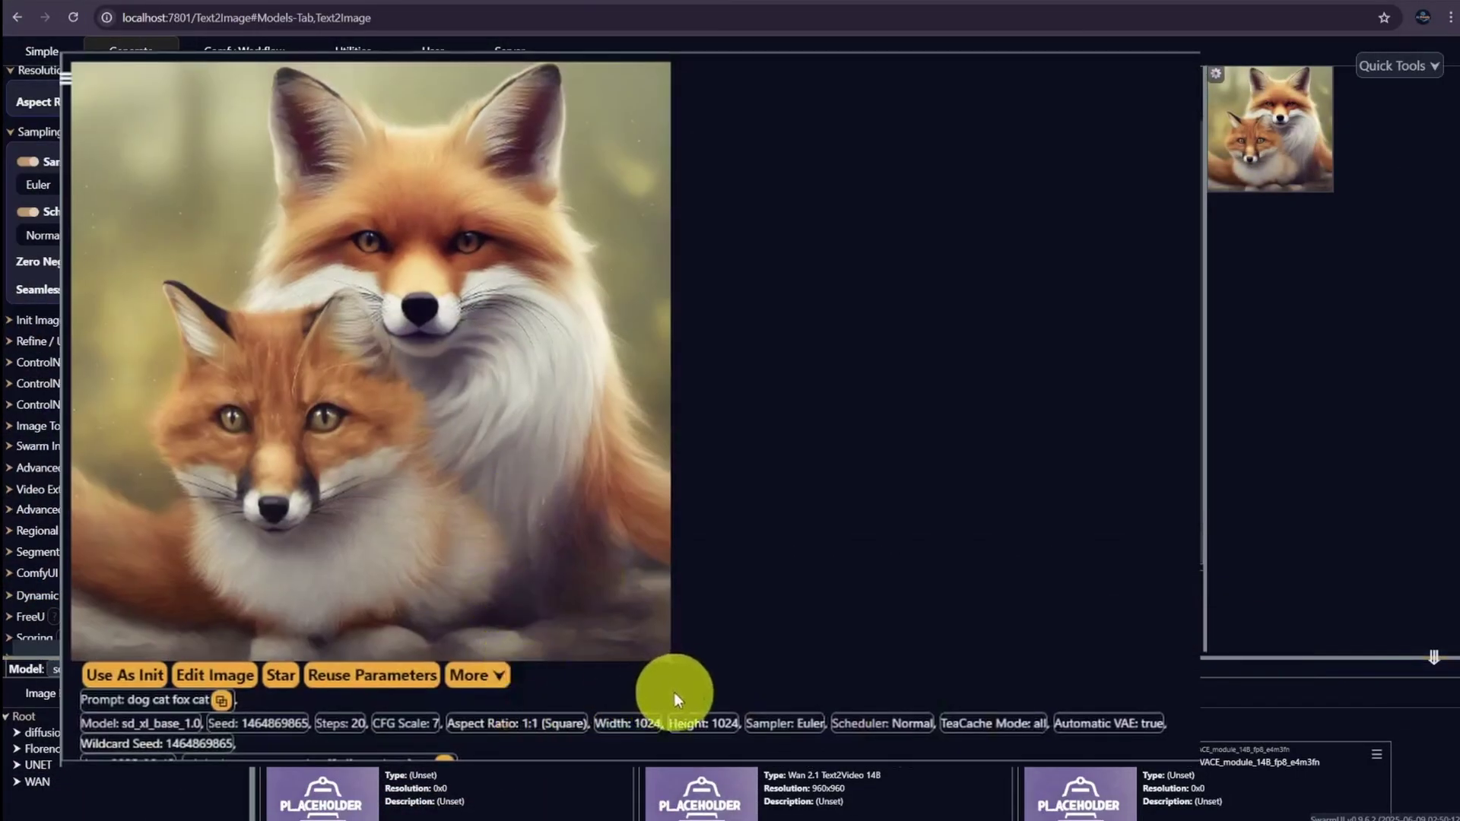
scroll(673, 692, "down", 1)
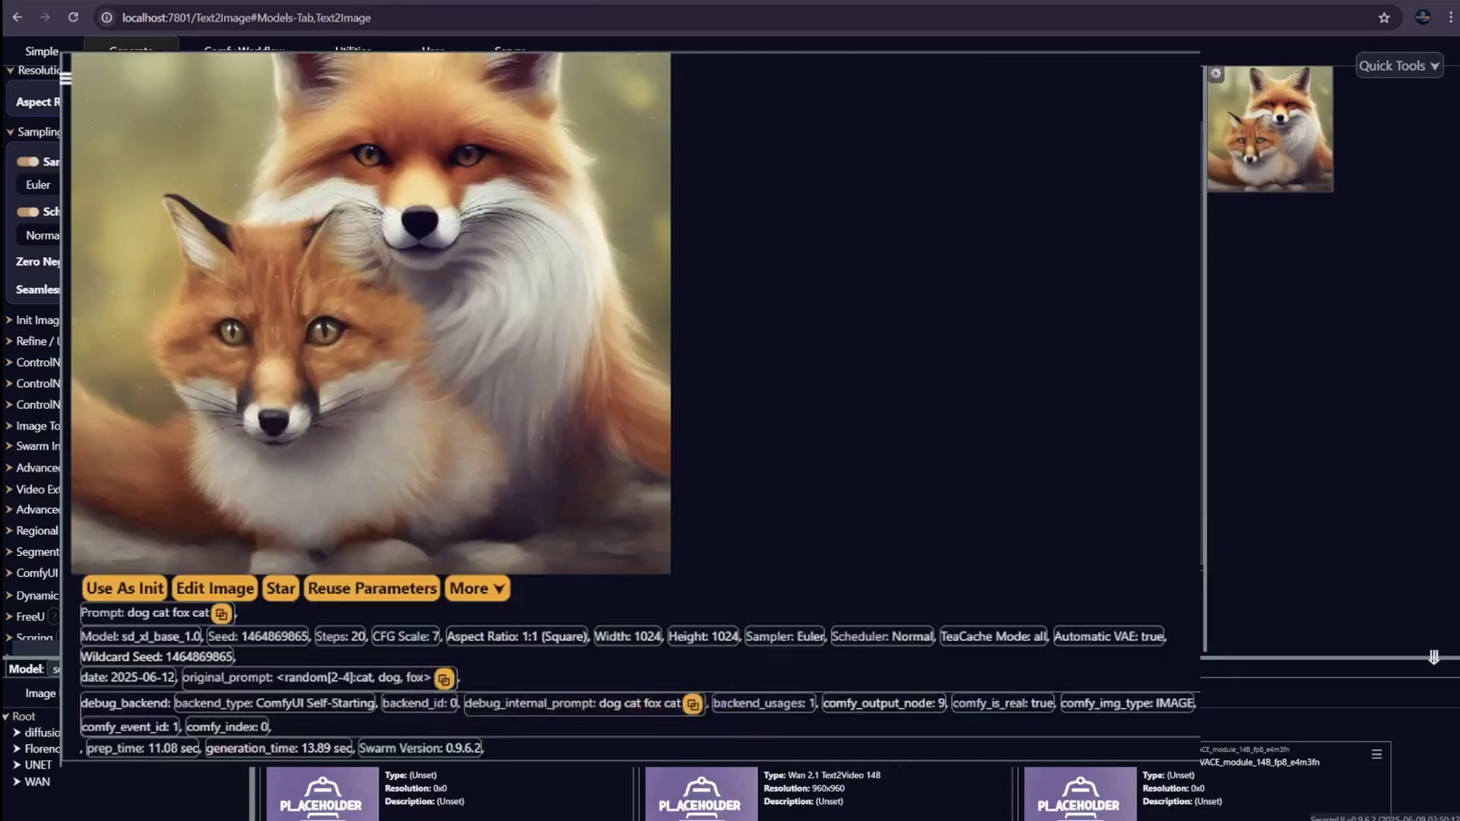
Close the viewer, filter the model list to 'xl', and load ilustmix_v55
left_click(828, 661)
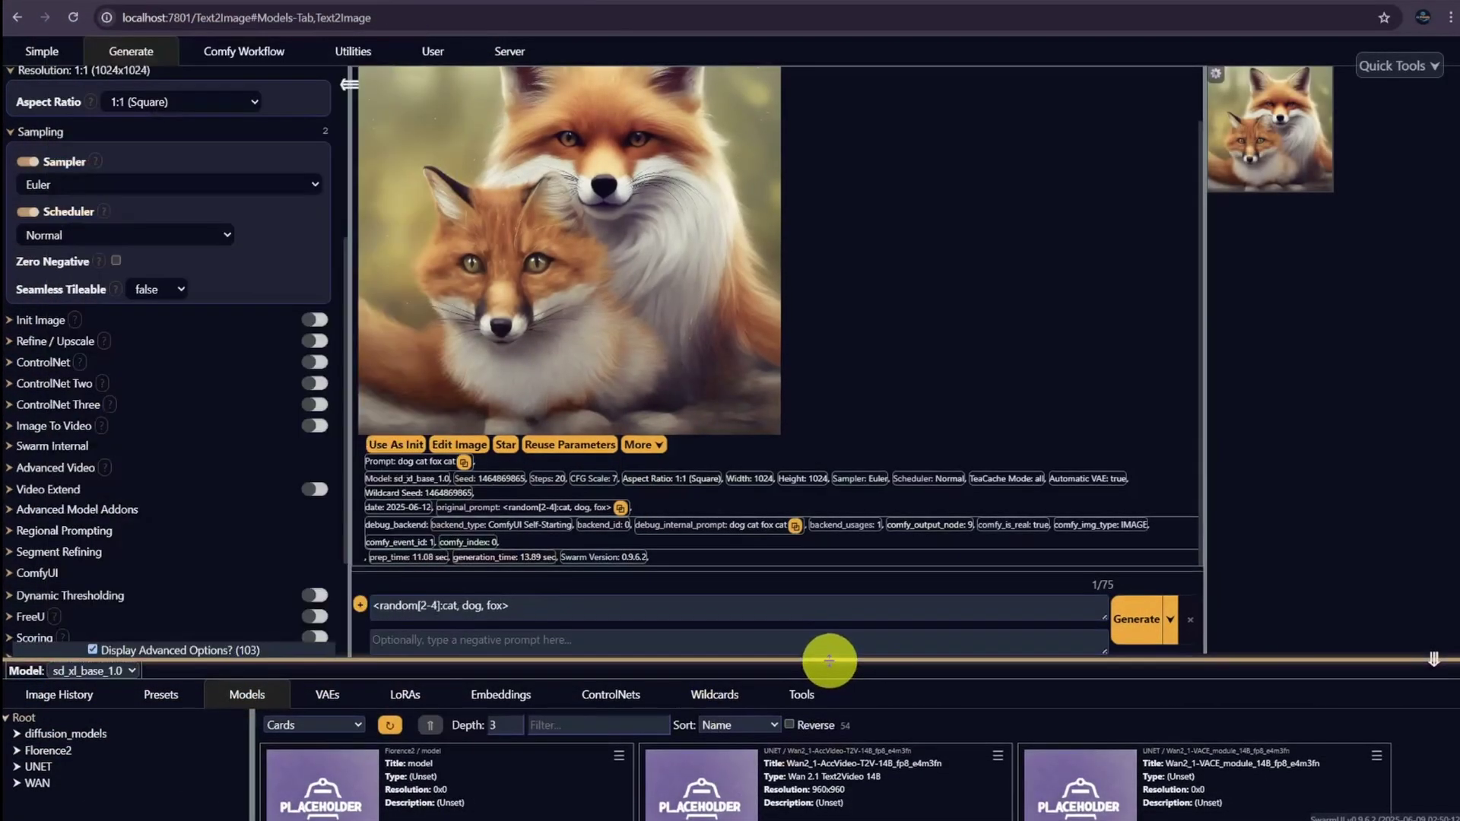
left_click_drag(829, 661, 833, 443)
type("xl")
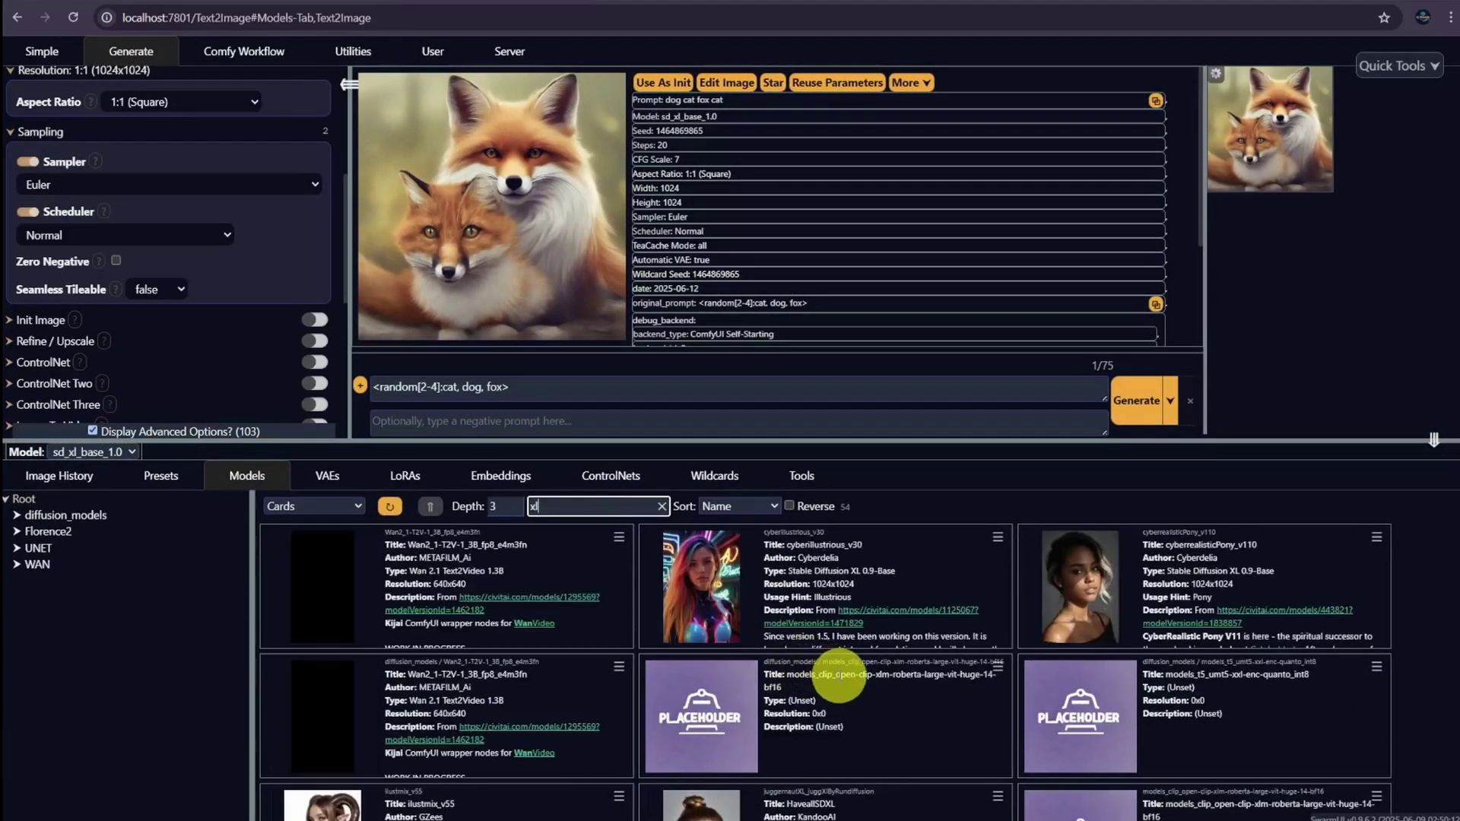
scroll(937, 757, "down", 2)
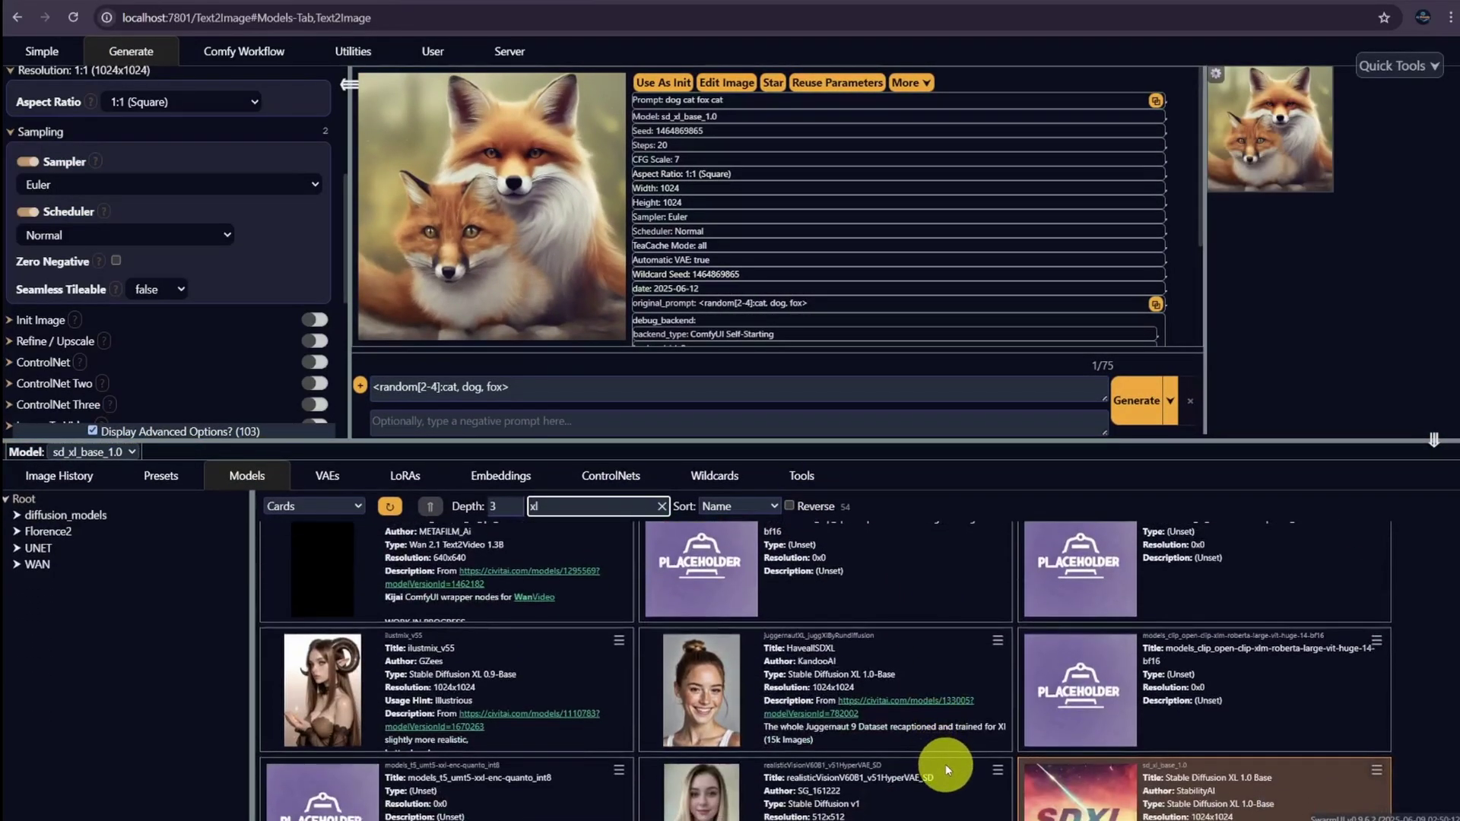
scroll(600, 727, "down", 1)
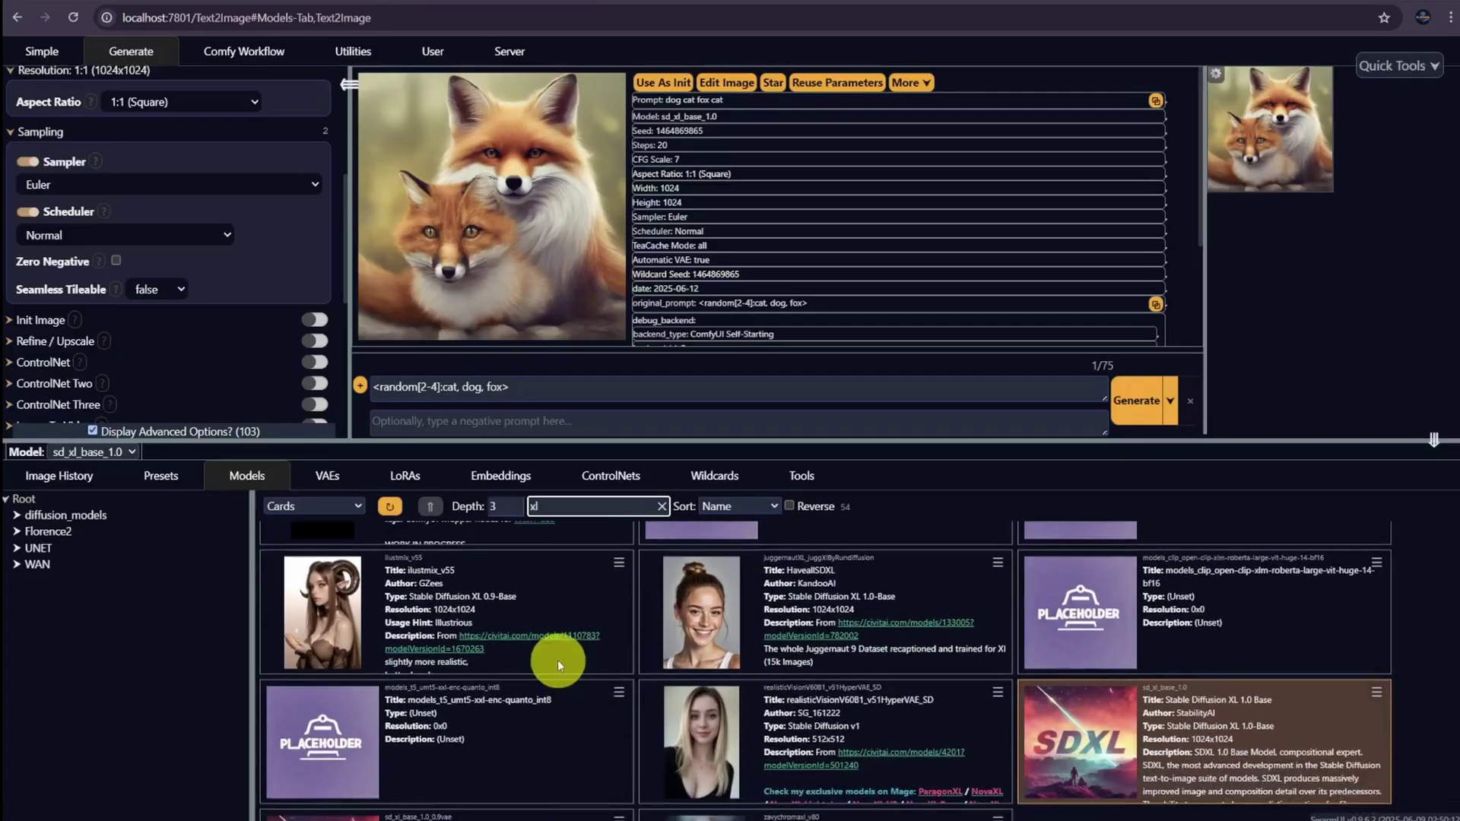
left_click(476, 618)
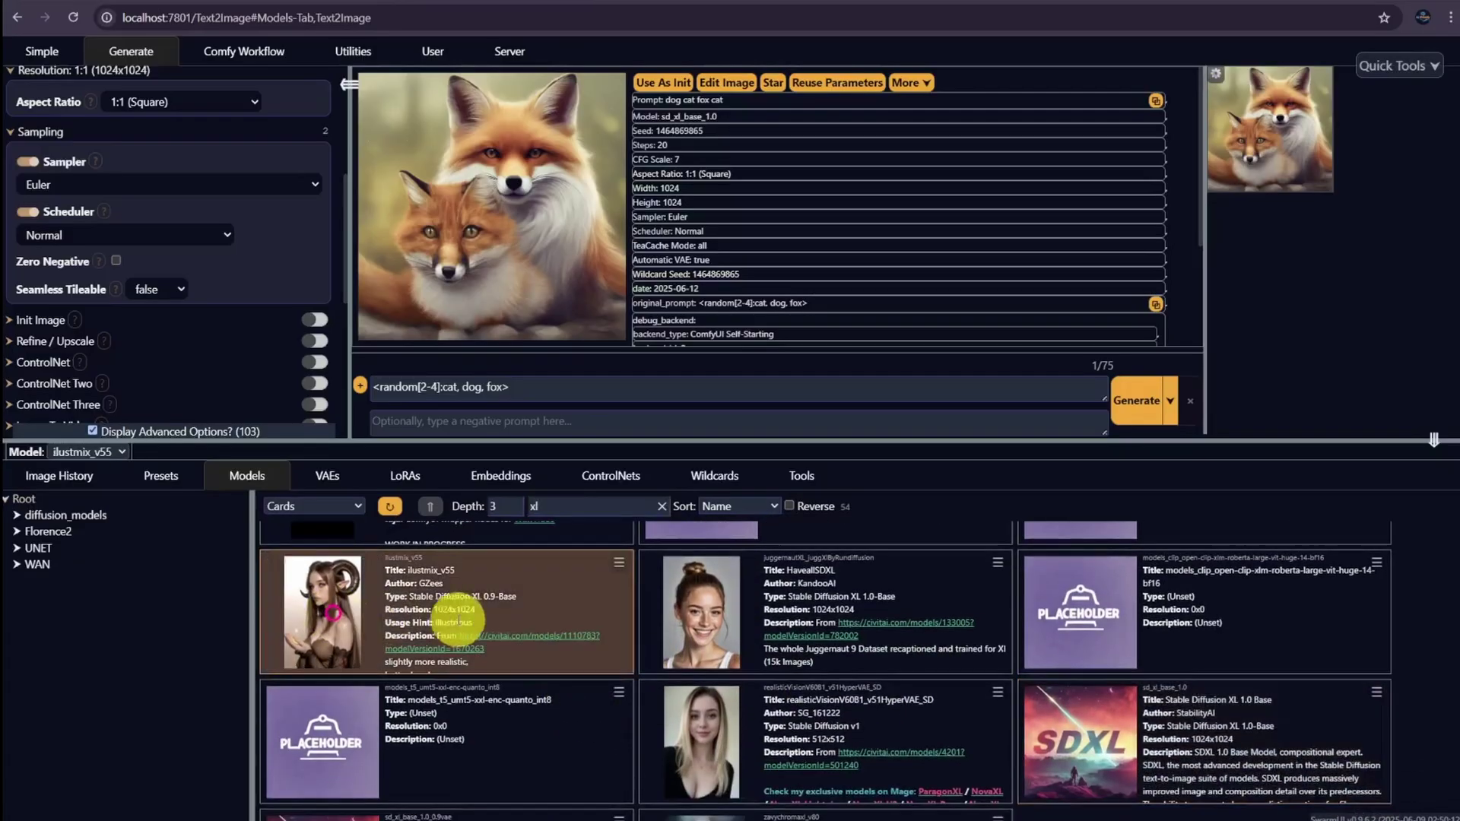
Set the sampler to Euler Ancestral (Randomizing)
left_click_drag(625, 590, 623, 643)
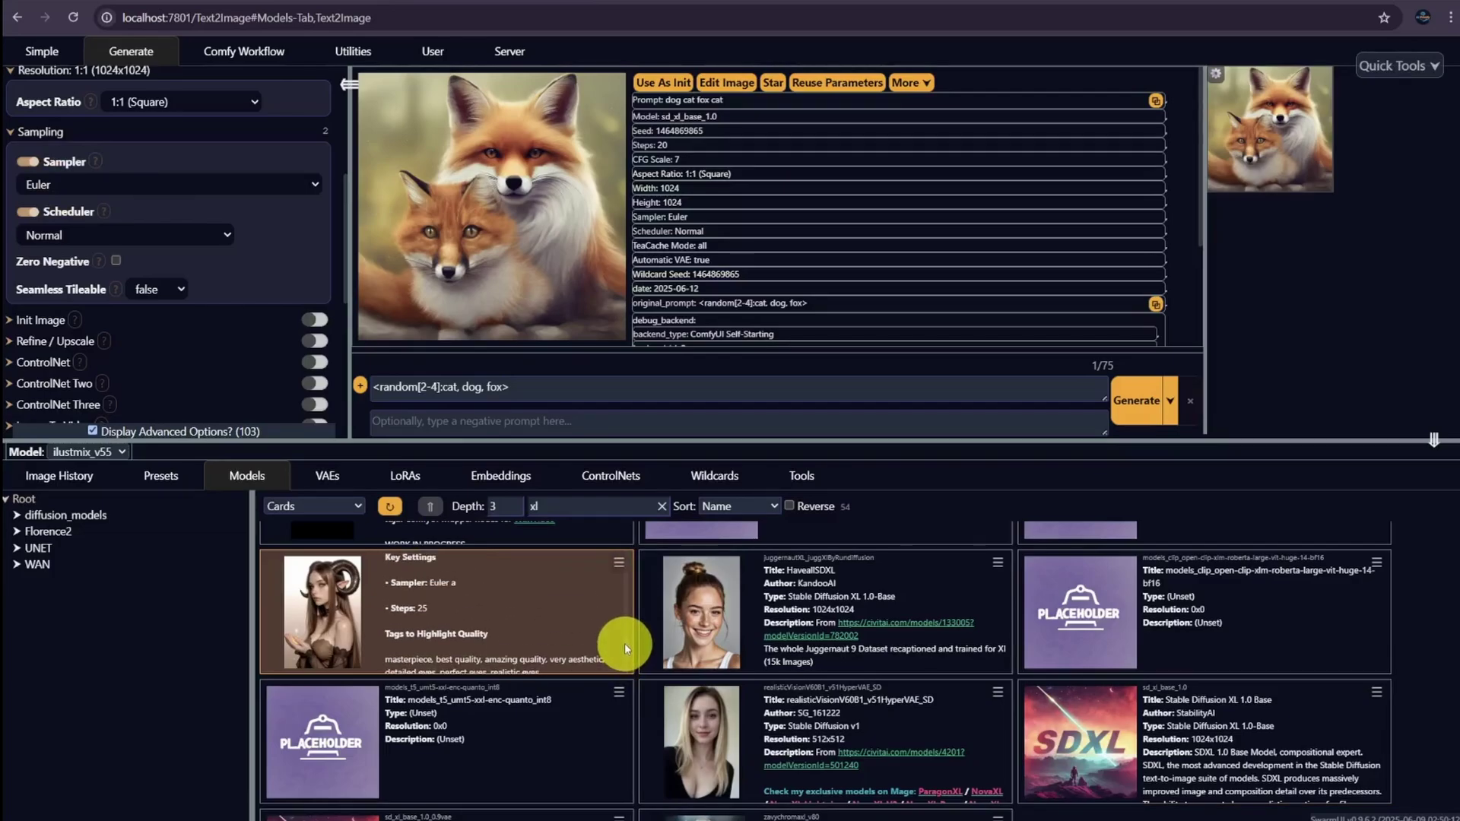
left_click(306, 200)
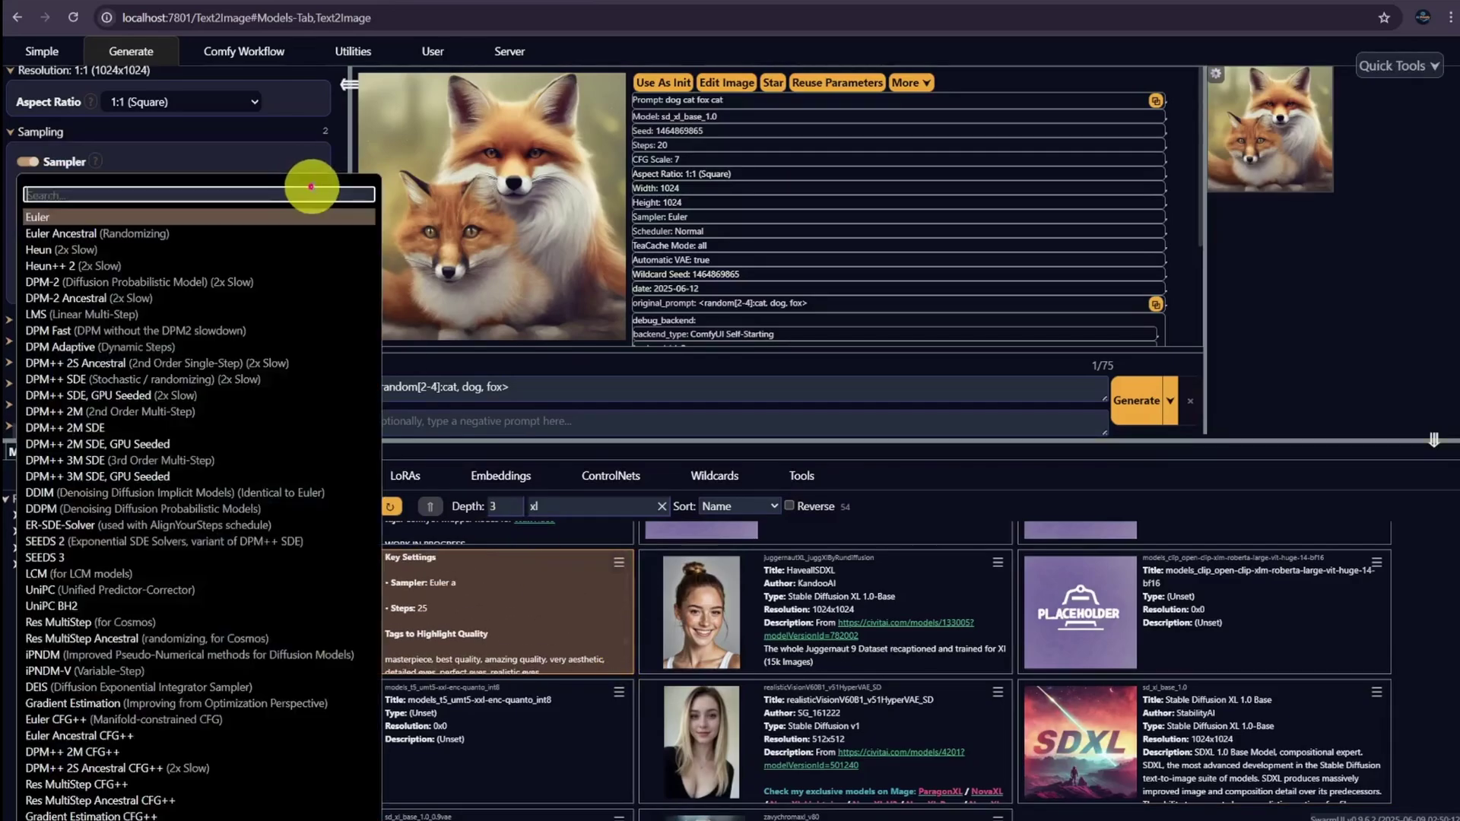
left_click(230, 234)
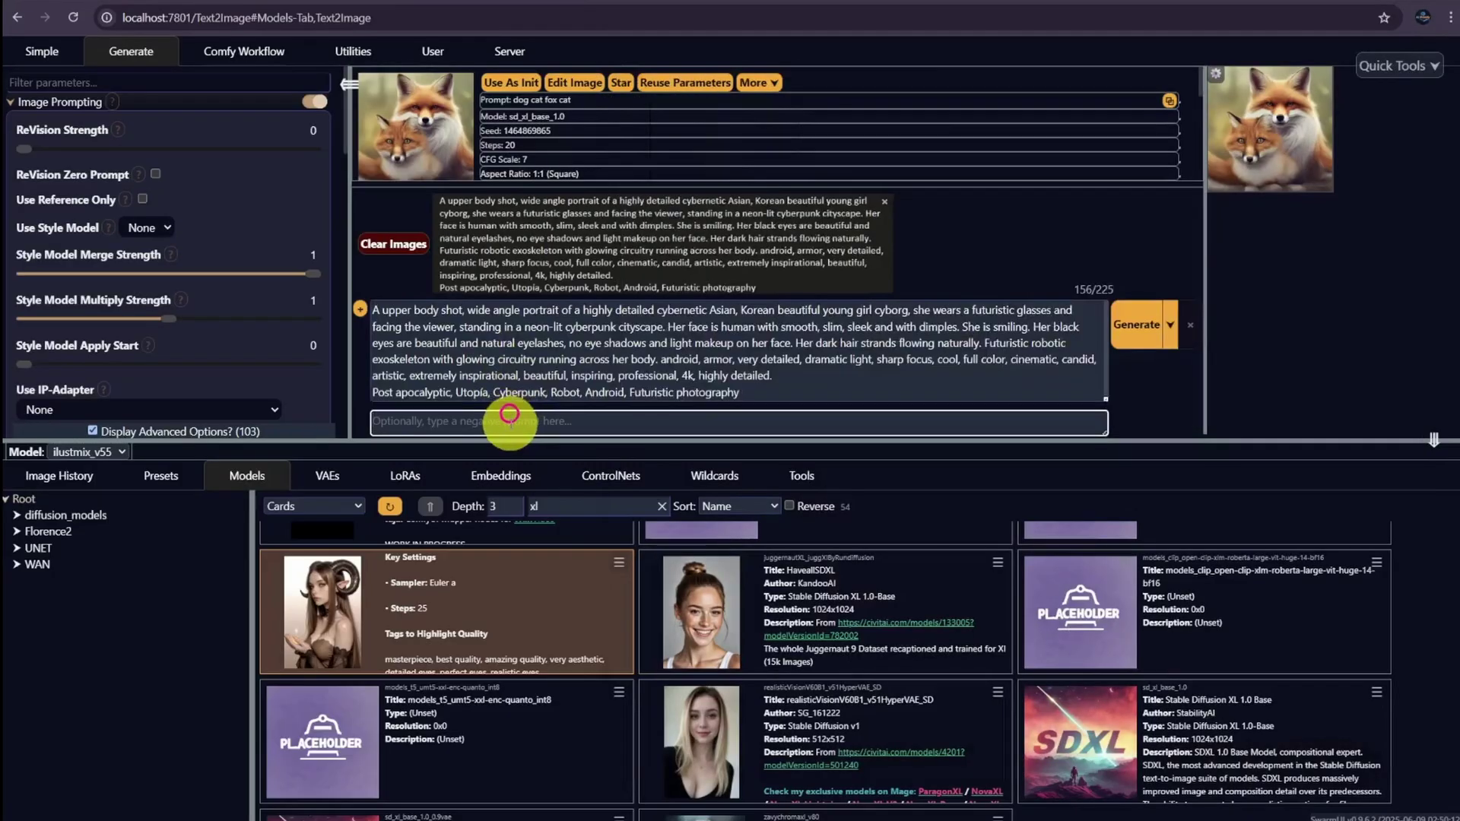
Paste the negative prompt, generate the neon cyberpunk cyborg-girl portrait, and preview it full size
left_click(505, 417)
type("drawing, painting, crayon, sketch, graphite, impressionist, noisy, blurry, soft, deformed, ugly, unrealistic, saturated, high contrast, big nose, painting, drawing, sketch, cartoon, anime, manga, render, CG, 3d, watermark, signature, label, verybadimagenegative_v1.3, ng_deepnegative_v1_75t, easynegative, (worst quality, low quality, illustration, 3d, 2d, painting, cartoons, sketch), bad anatomy, tooth, open mouth, bad hand, bad fingers, watermark, deformed, distorted, disfigured, poorly drawn,")
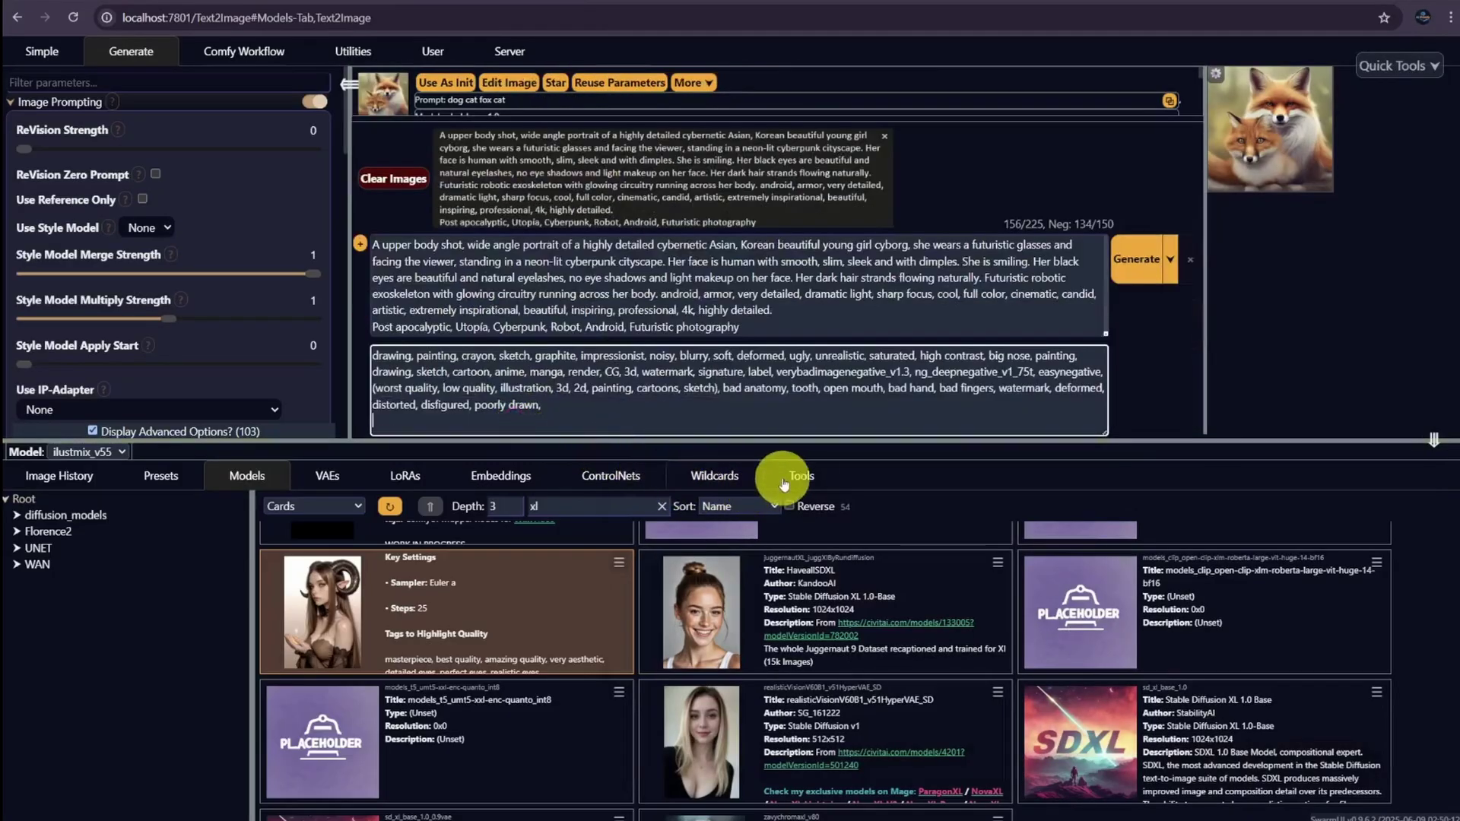
left_click(1132, 289)
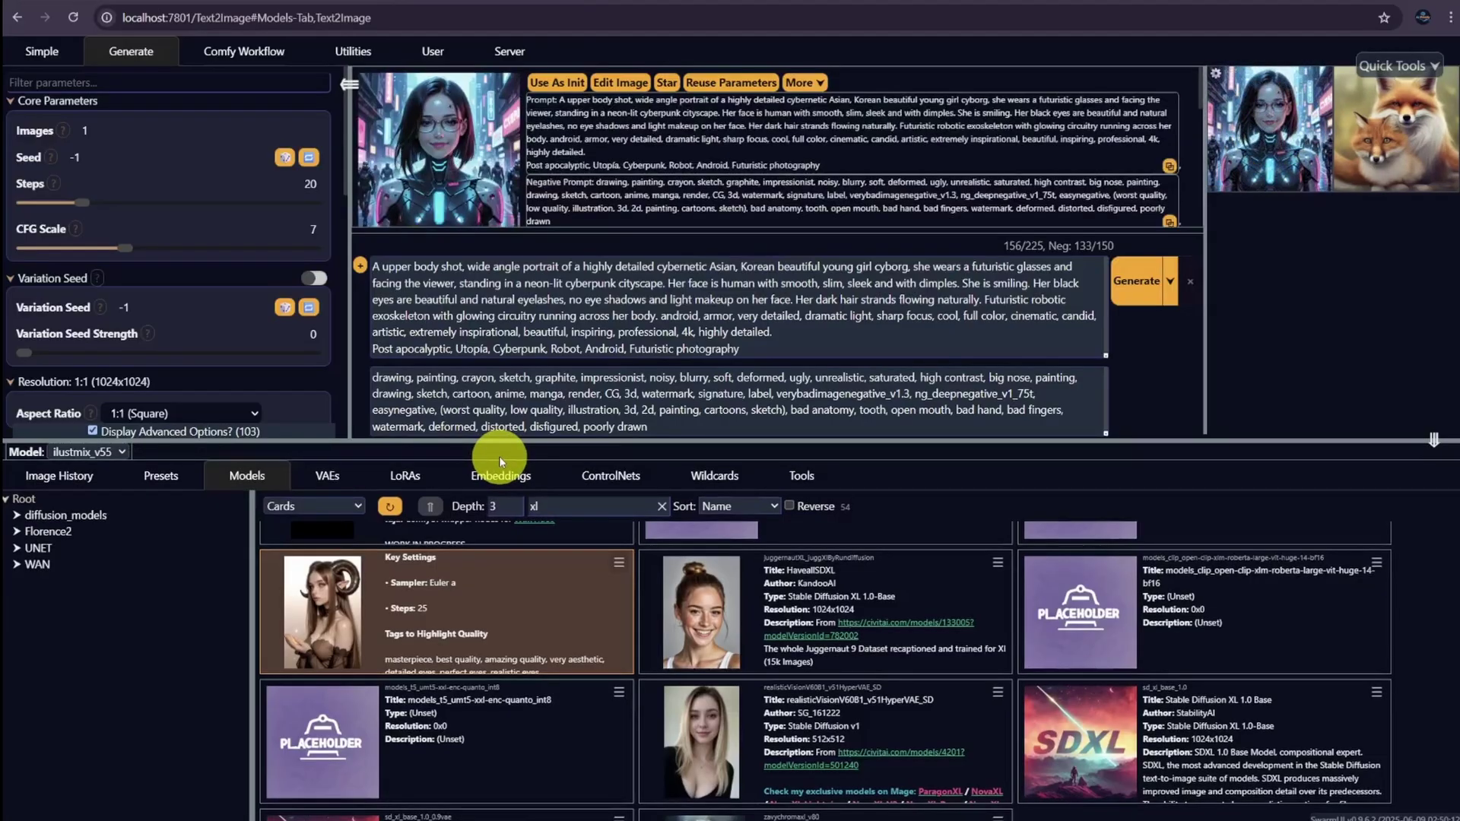
left_click(471, 153)
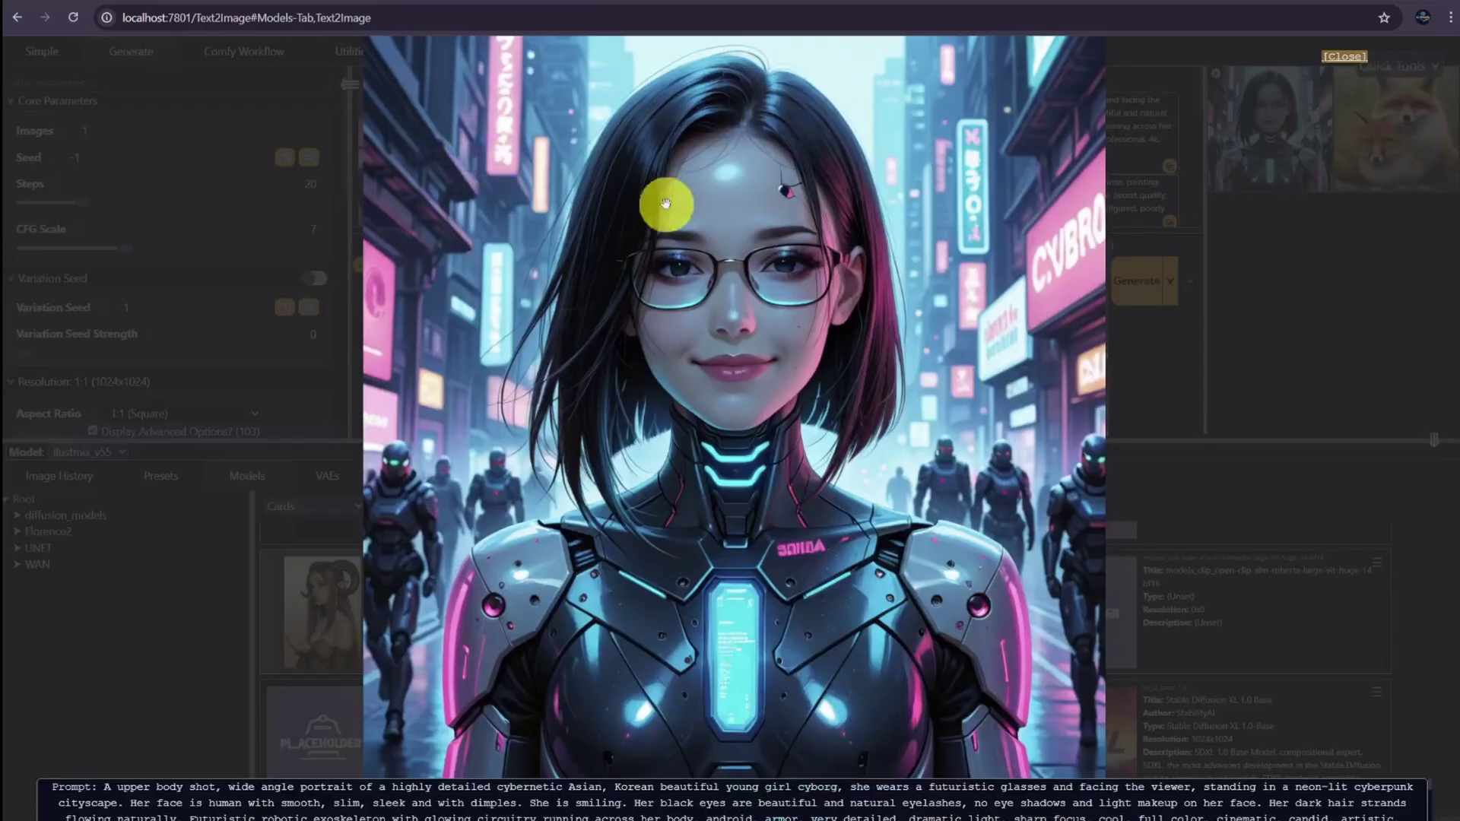
left_click(1138, 440)
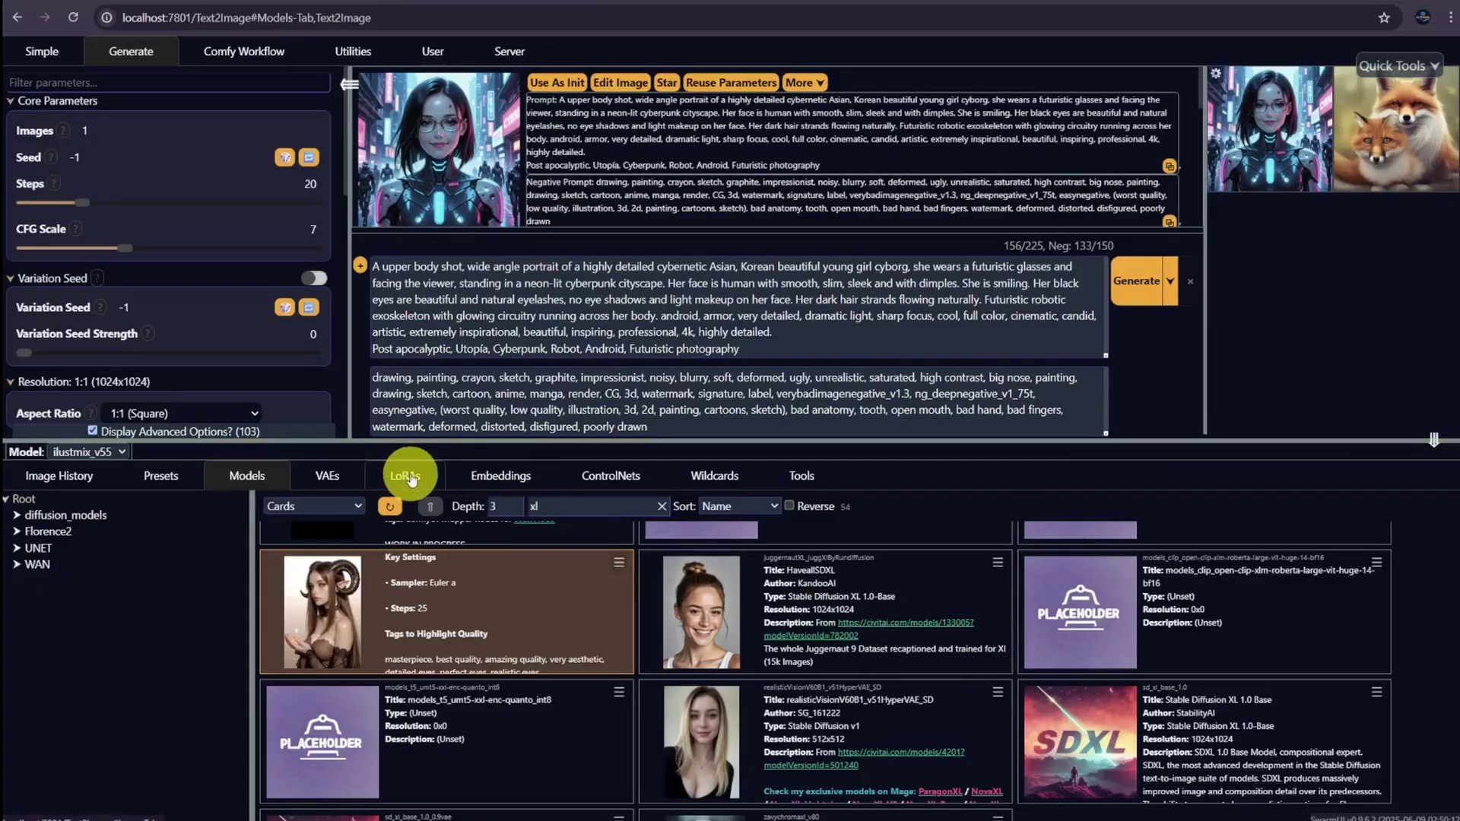
Add the CyborgsXL LoRA at 0.7 with its trigger words and generate a pink-armoured cyborg portrait
left_click(408, 478)
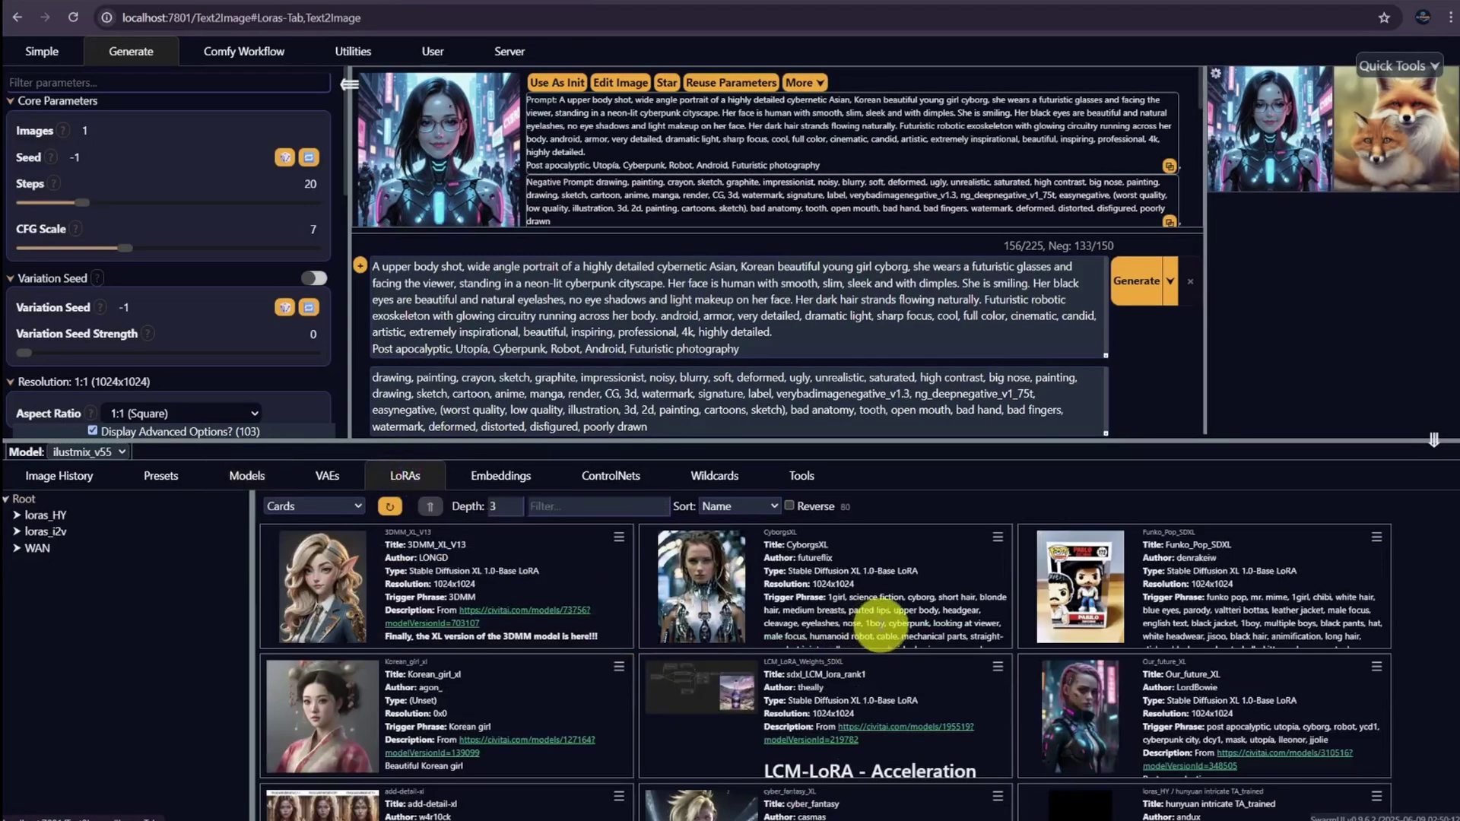
left_click(735, 611)
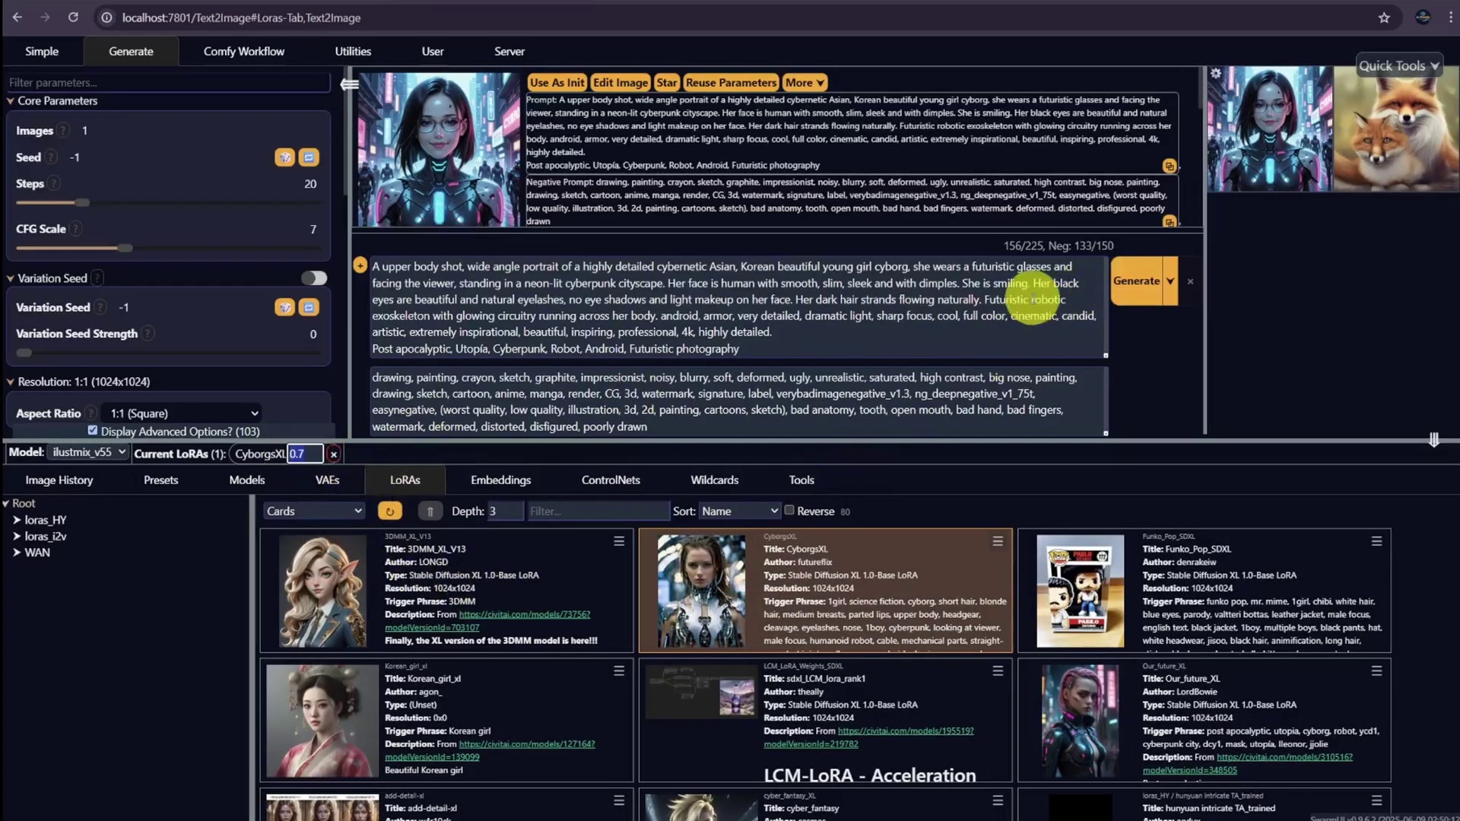
scroll(938, 617, "down", 5)
scroll(937, 614, "down", 5)
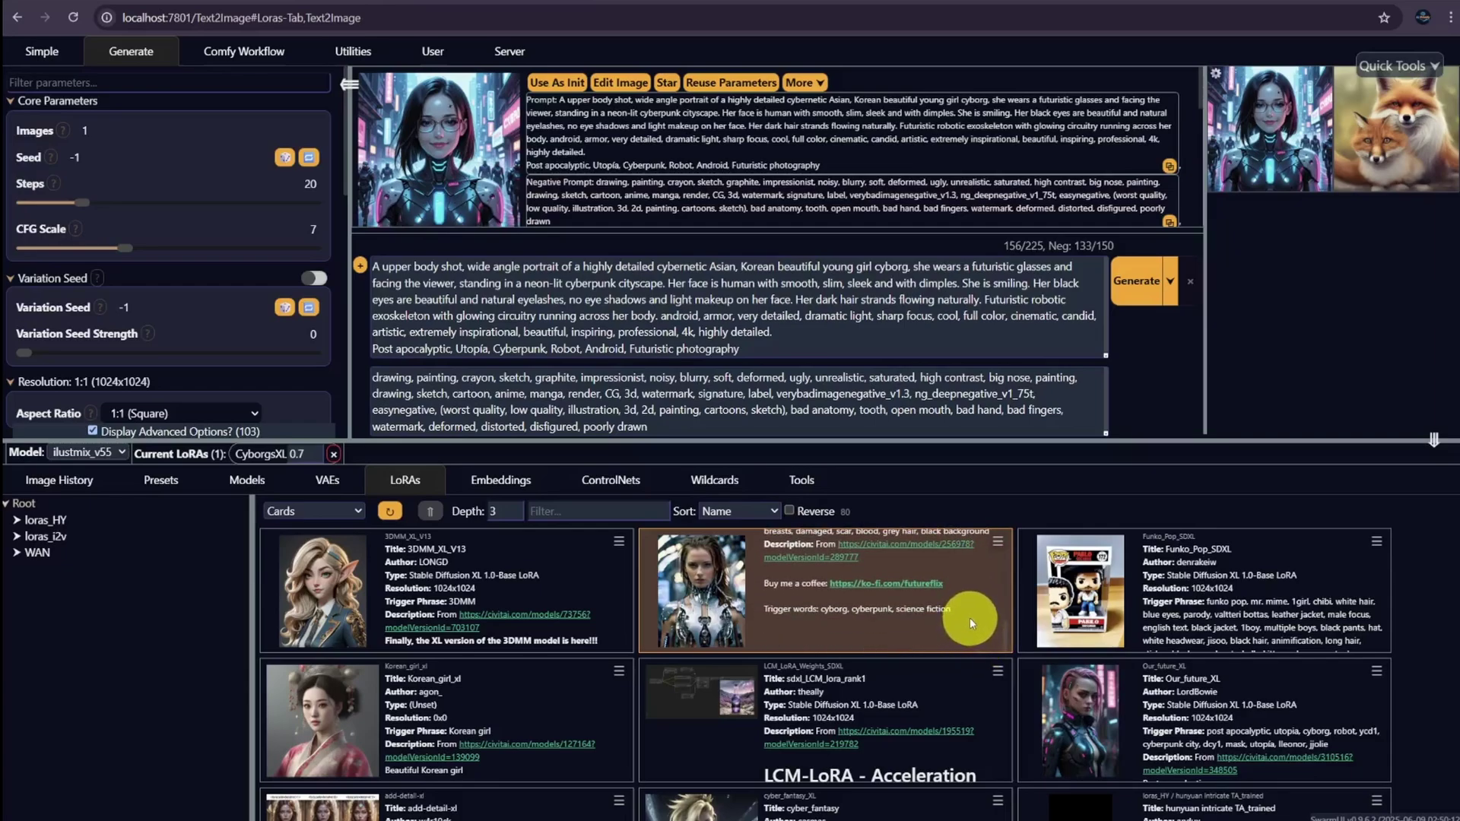
triple_click(967, 617)
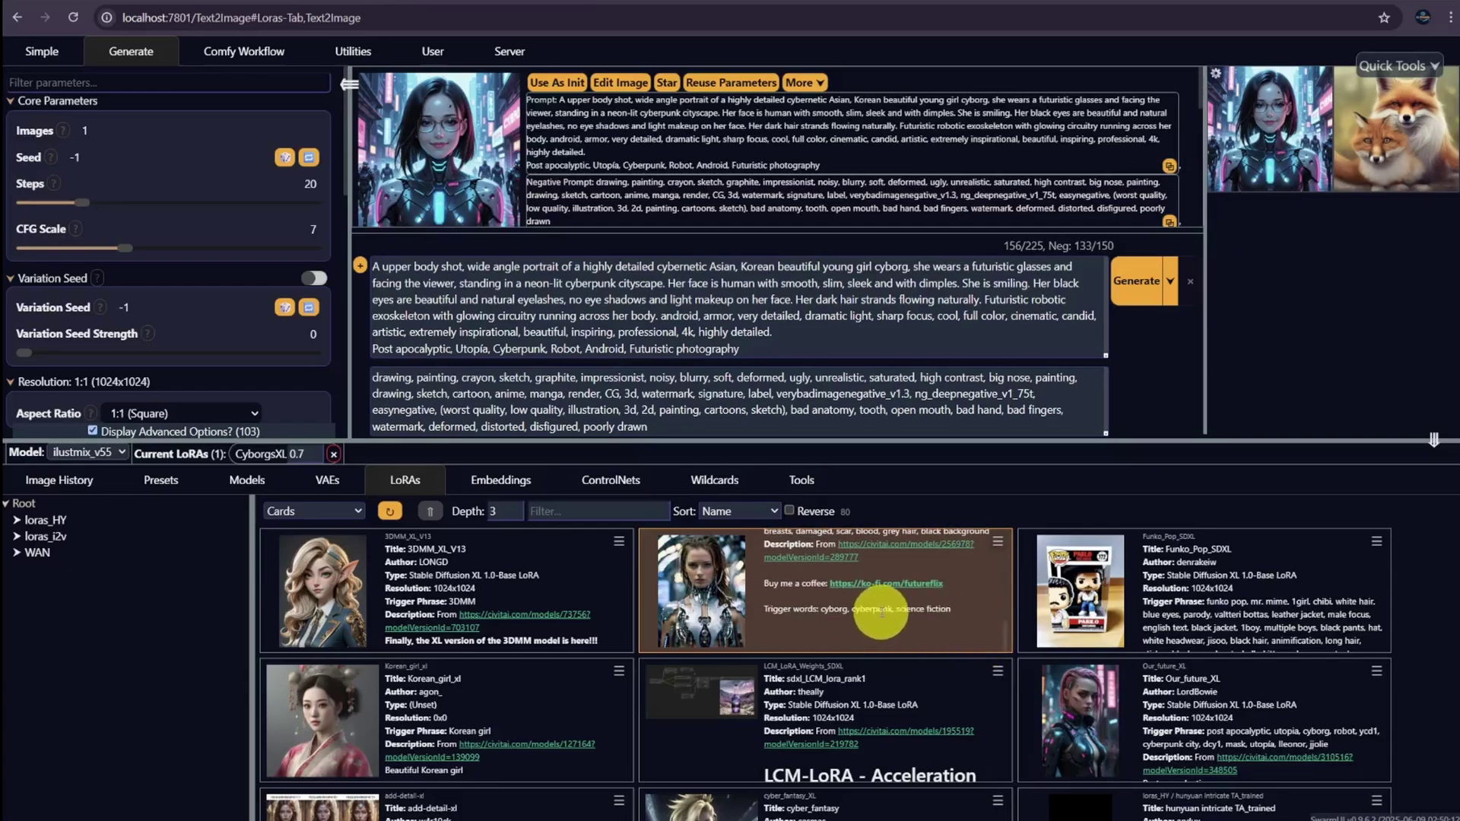
left_click(1161, 289)
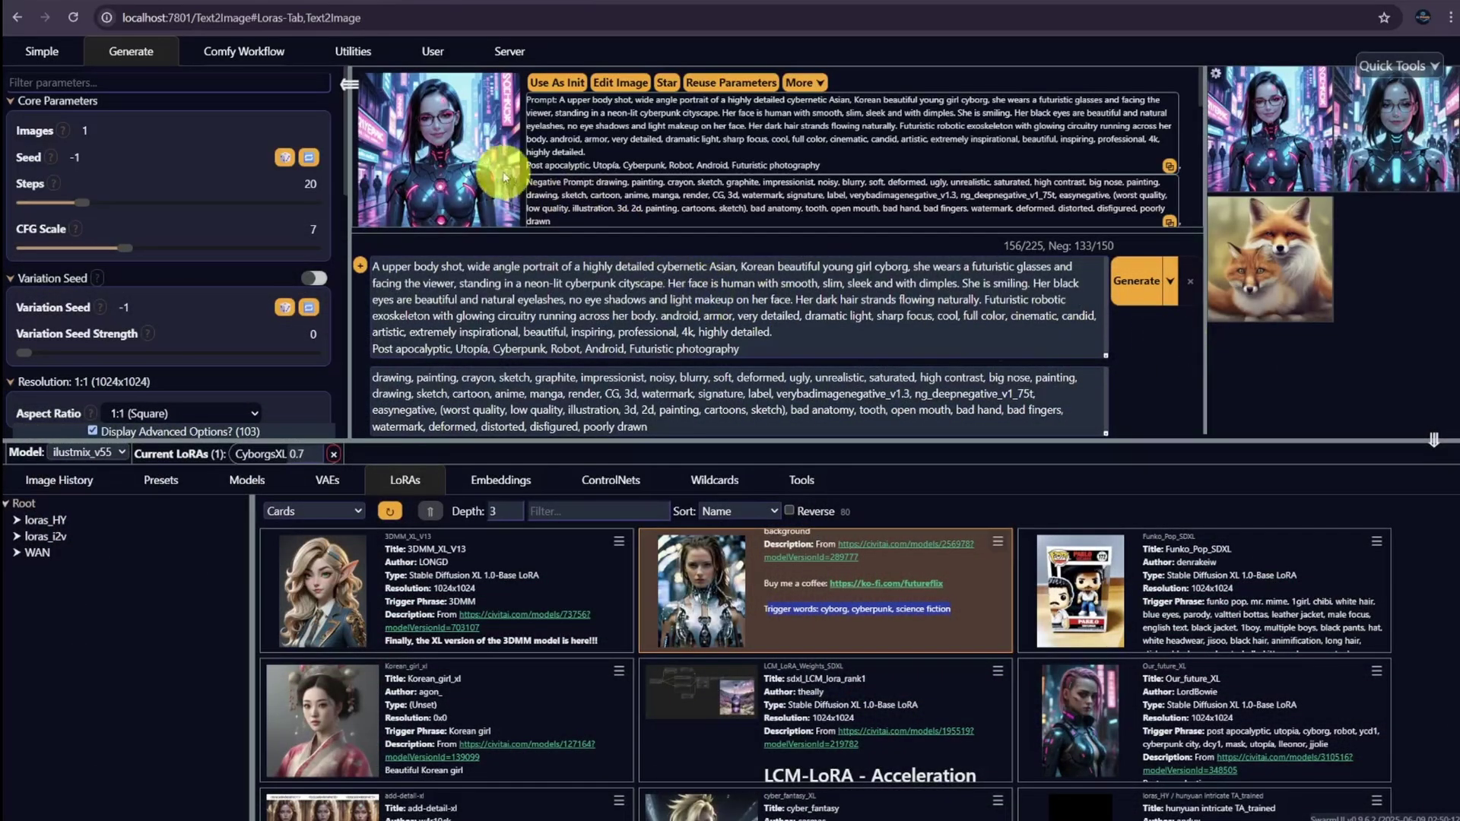
left_click(465, 156)
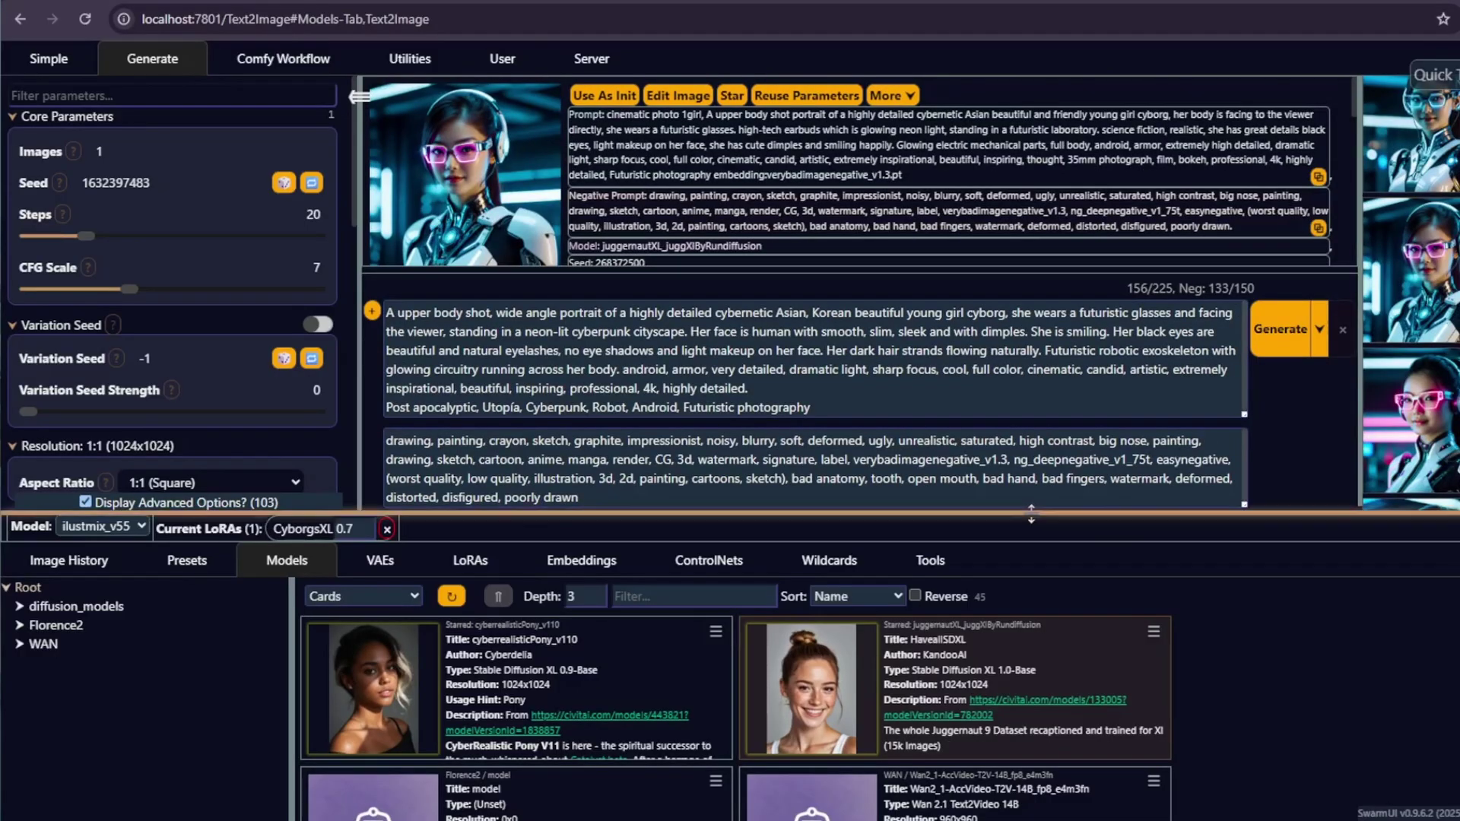
Inspect the cyborg portrait at full size, then filter the model list to 'wan'
left_click_drag(1006, 604, 1007, 733)
left_click(529, 243)
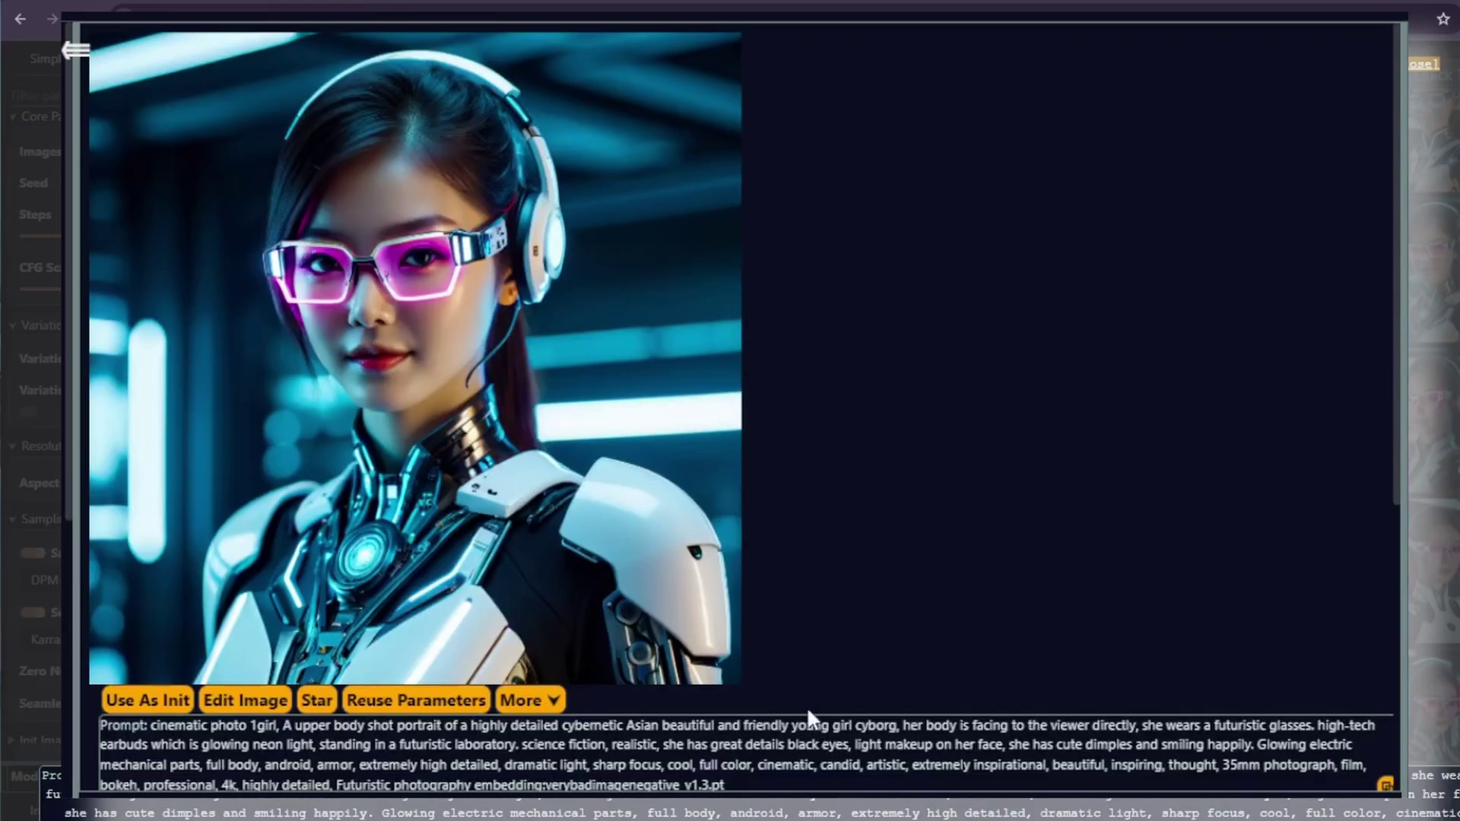
scroll(1044, 696, "down", 6)
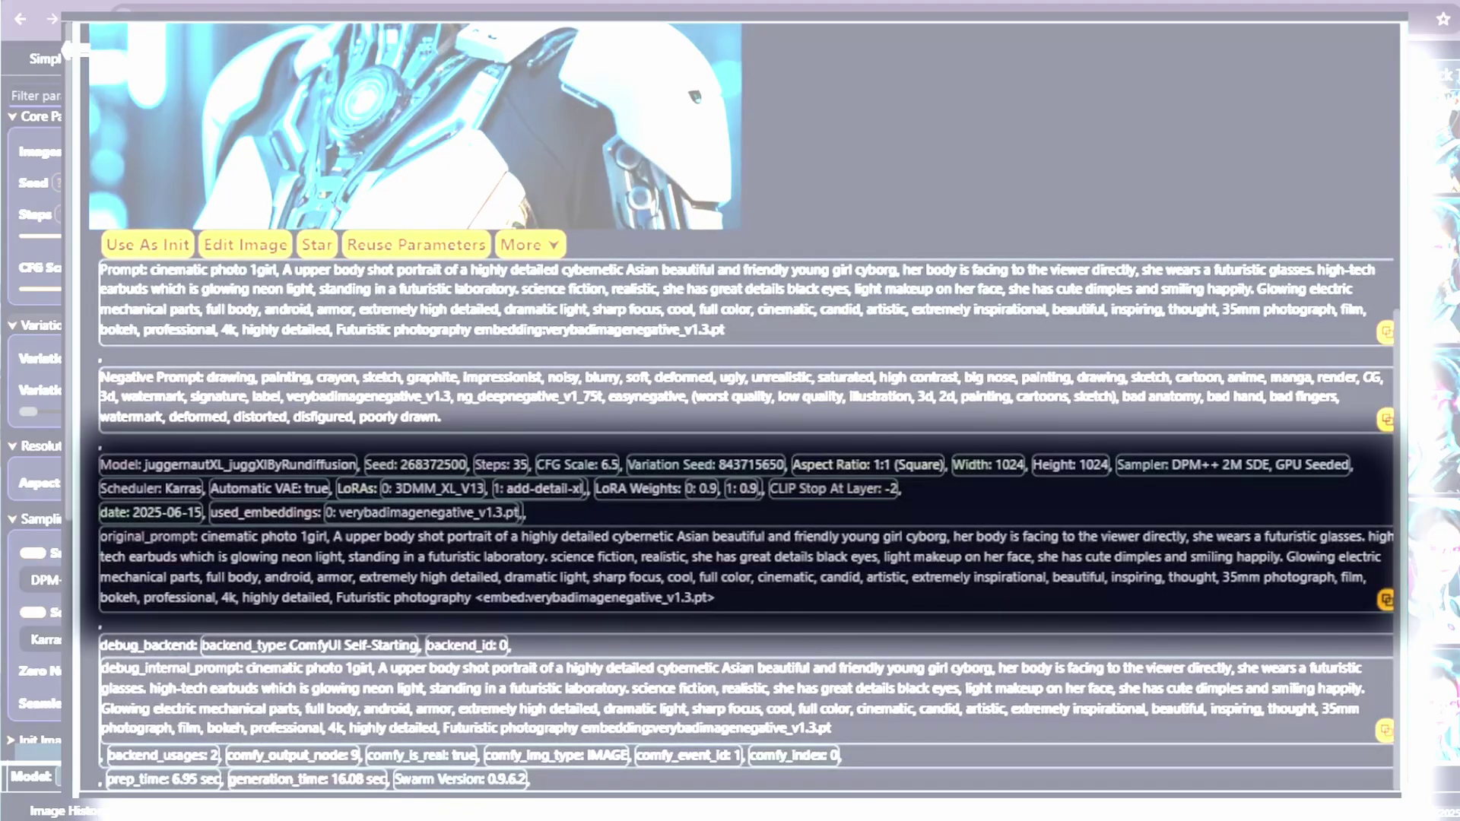
scroll(34, 418, "down", 2)
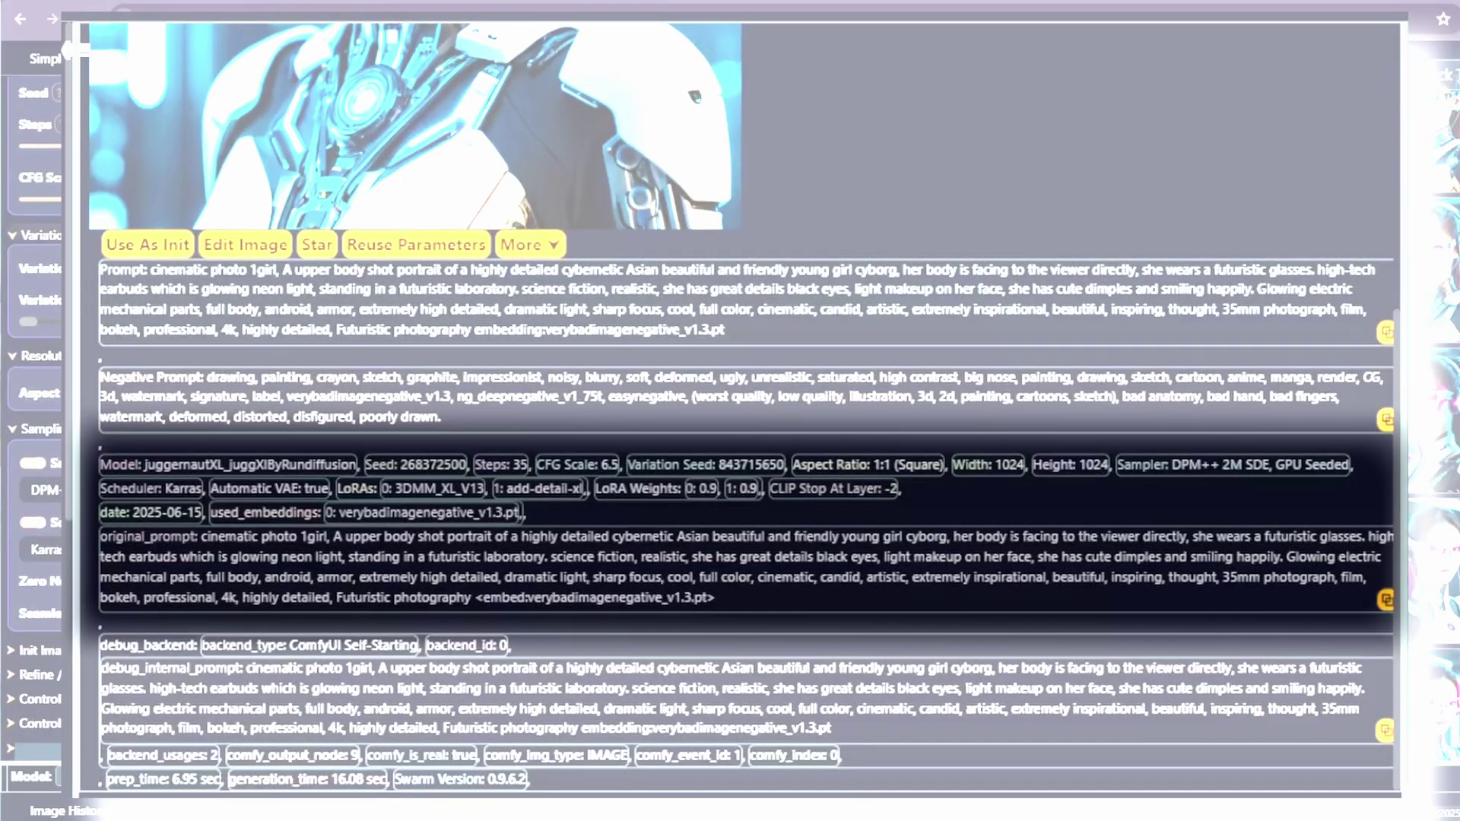
scroll(35, 418, "down", 2)
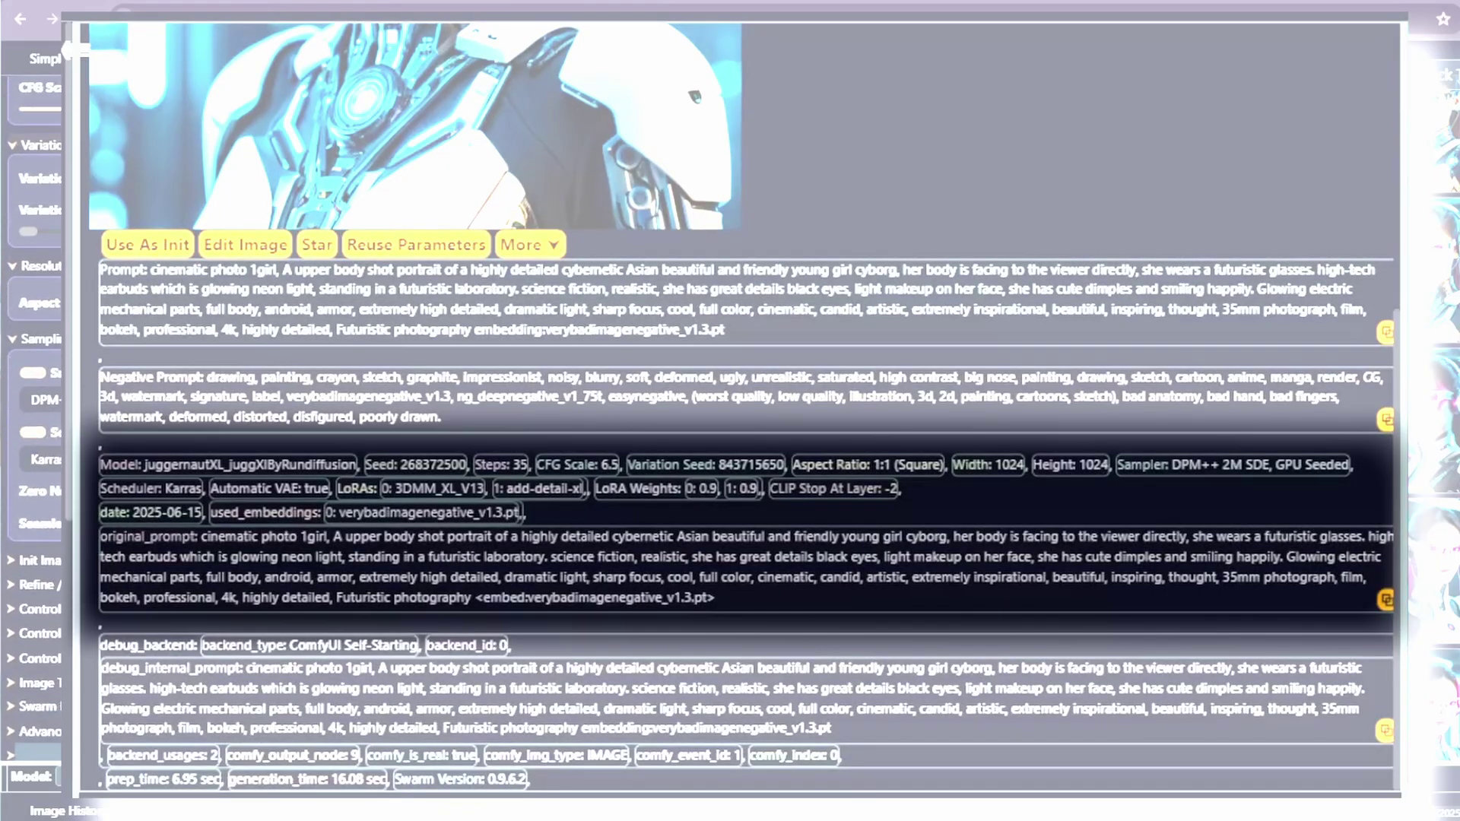
scroll(34, 418, "down", 2)
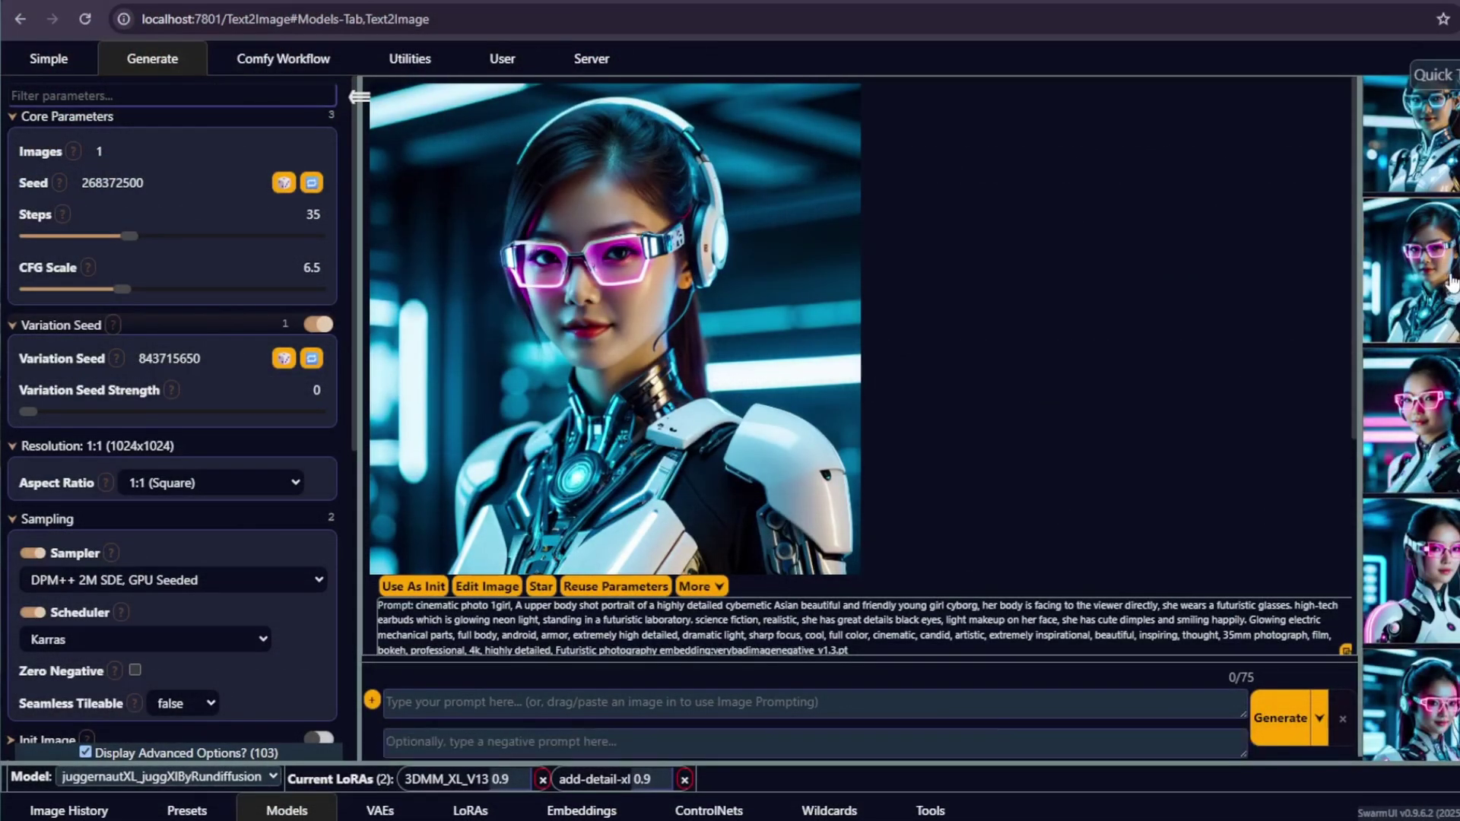
left_click(1450, 282)
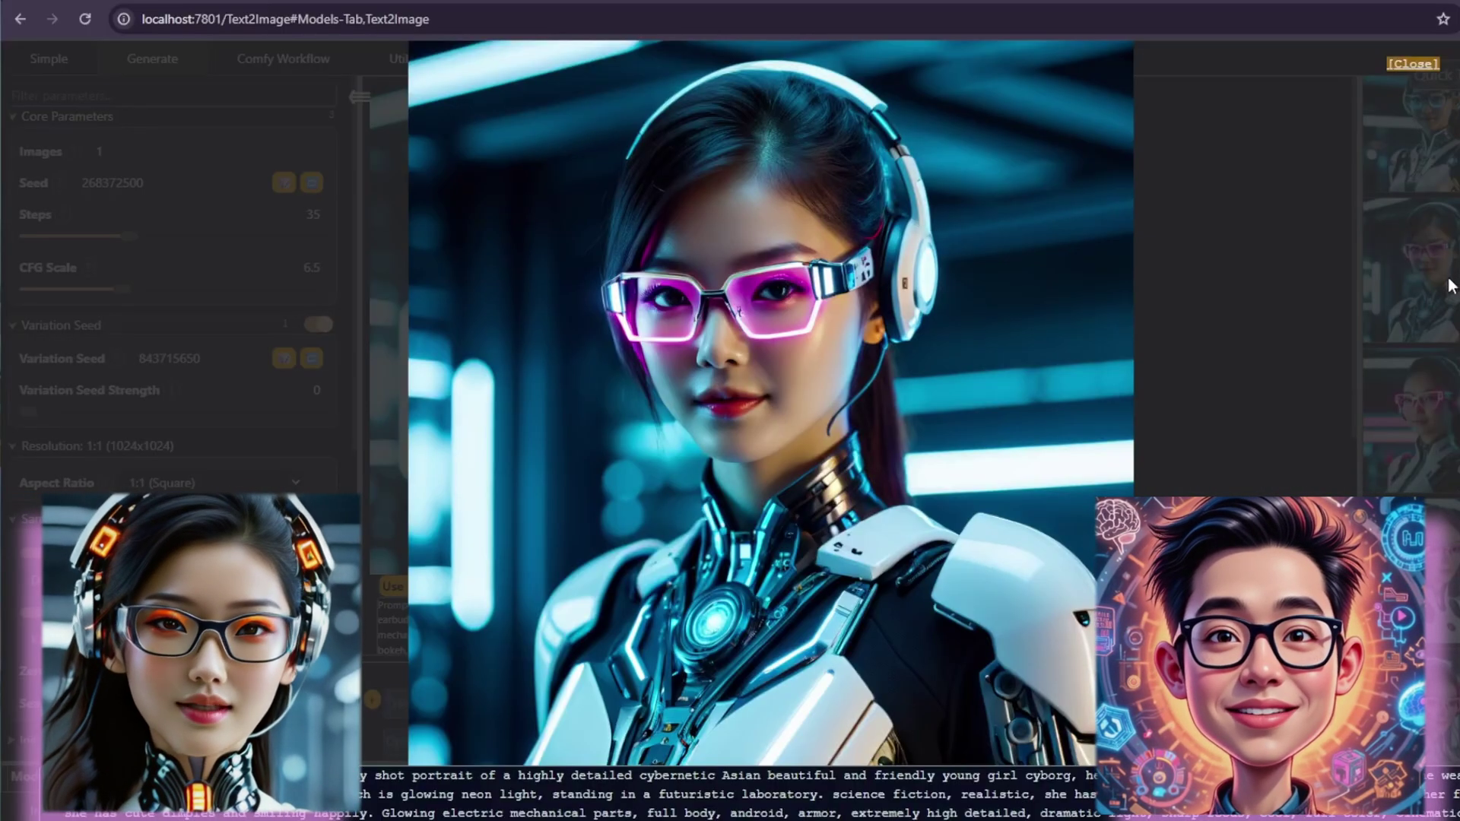
left_click(1297, 410)
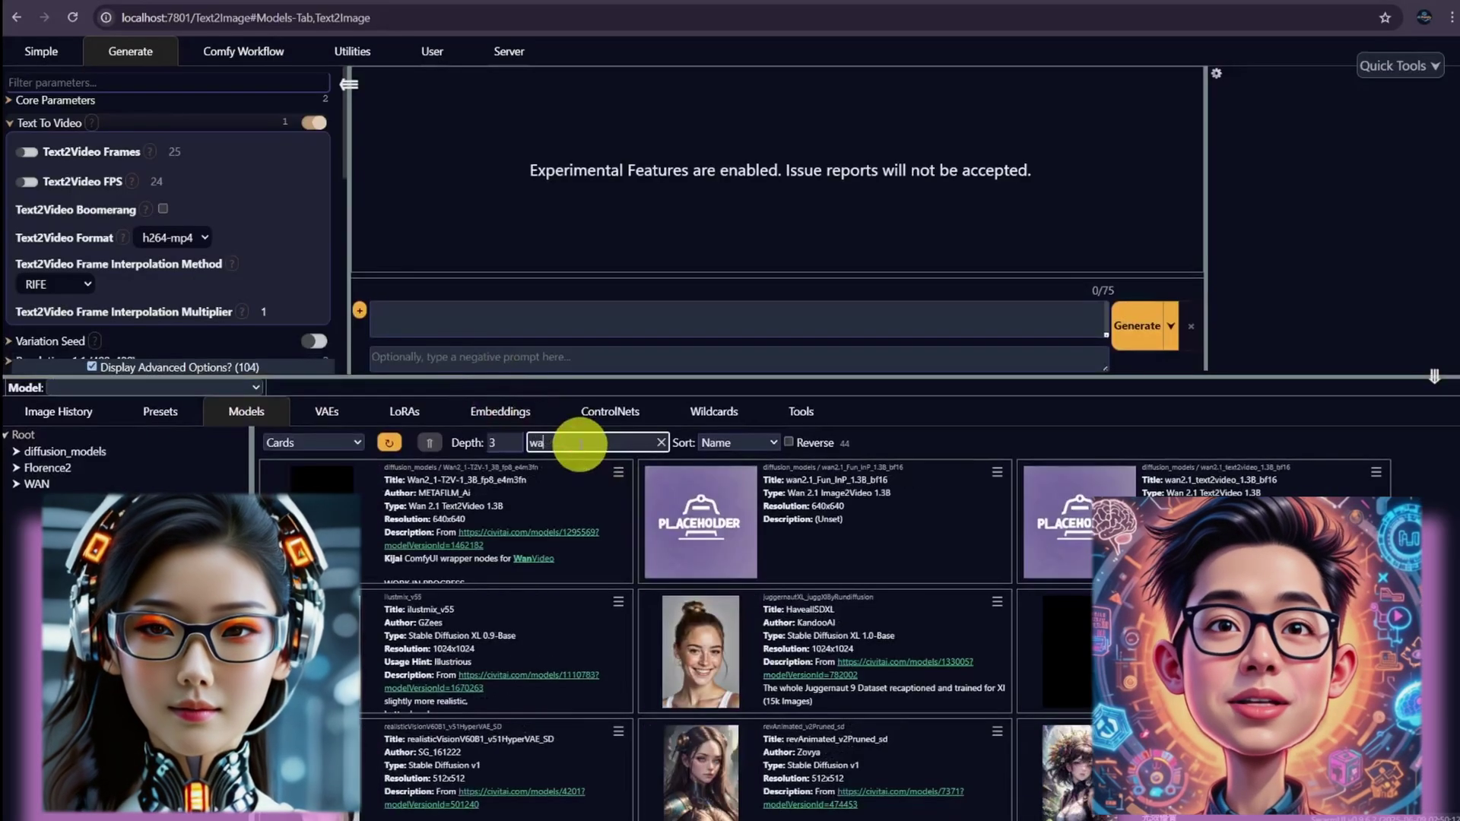
type("n")
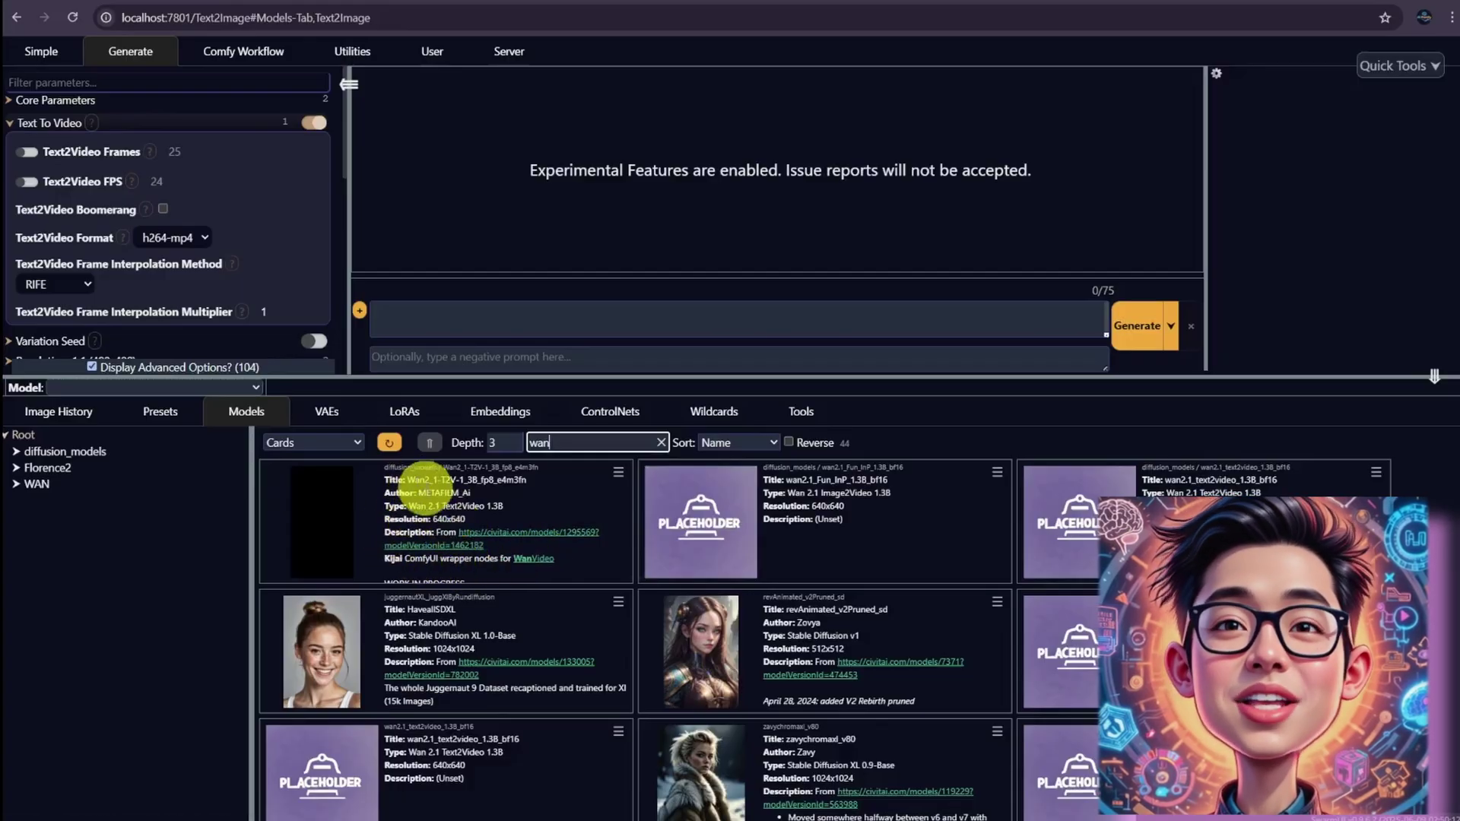
Select the Wan2_1-T2V-1_3B_fp8_e4m3fn model and paste the garden-dancer prompt and negative prompt
left_click(428, 494)
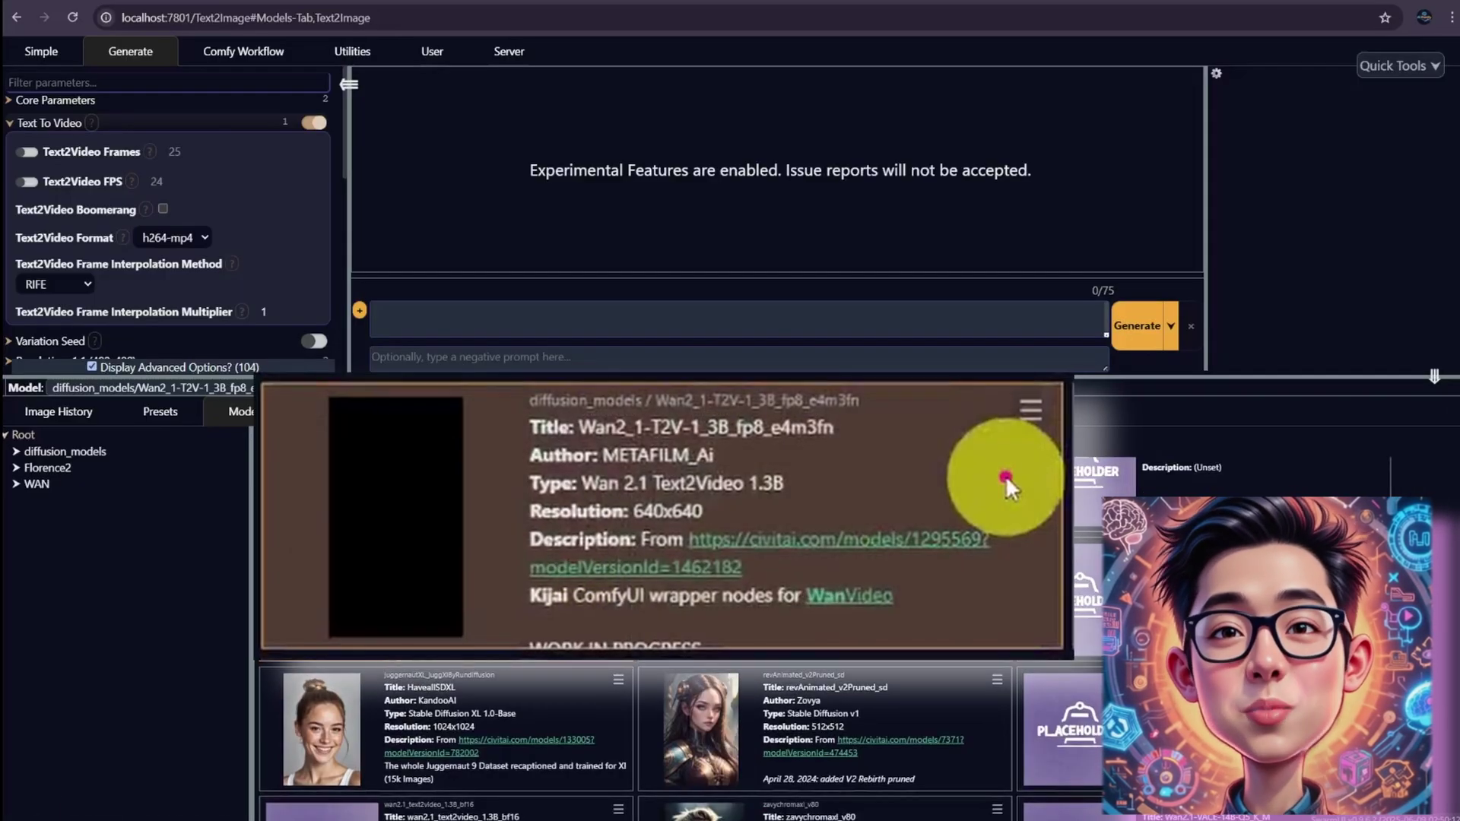
left_click(1005, 475)
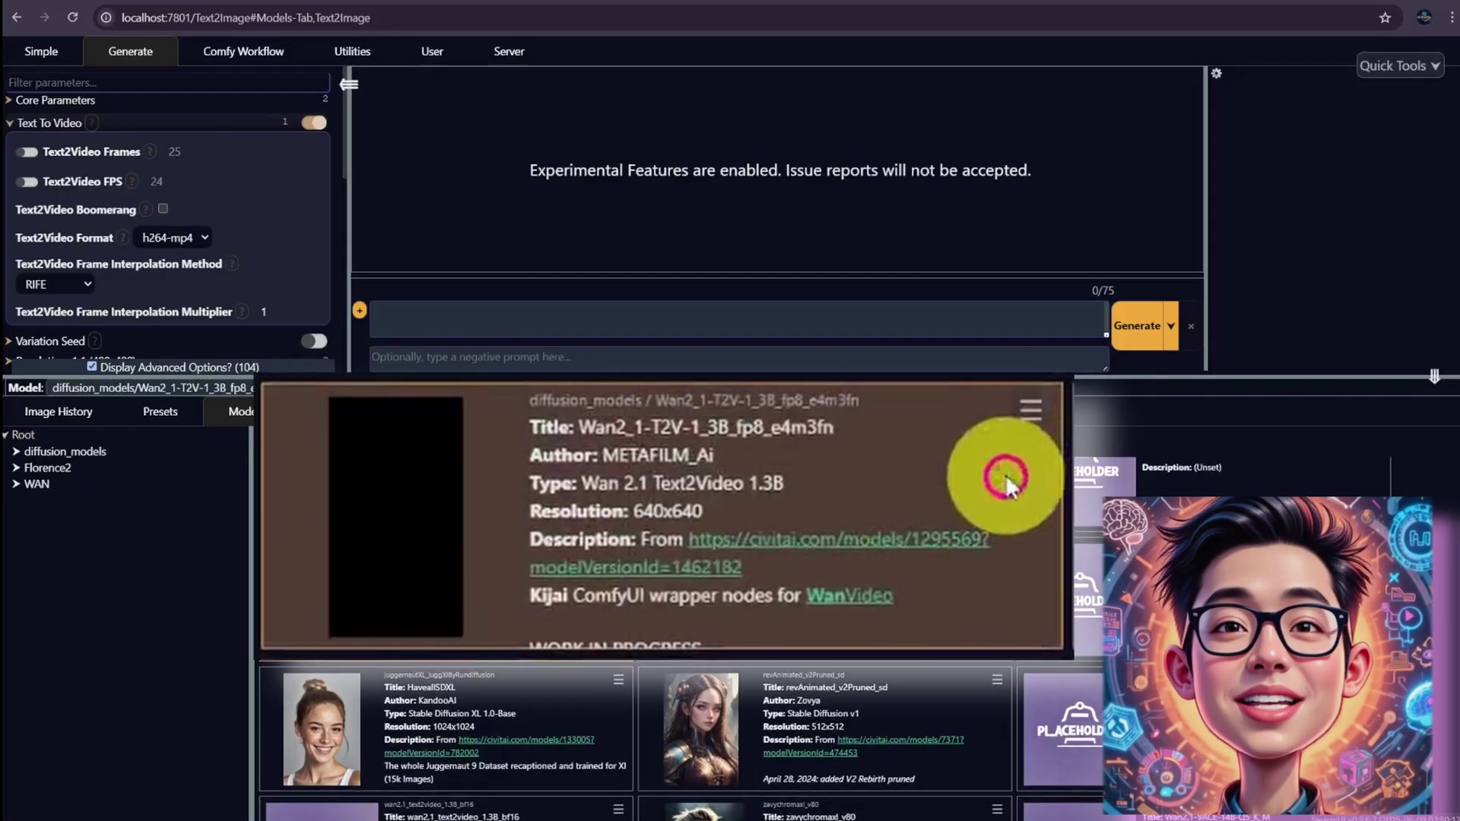
scroll(975, 459, "down", 3)
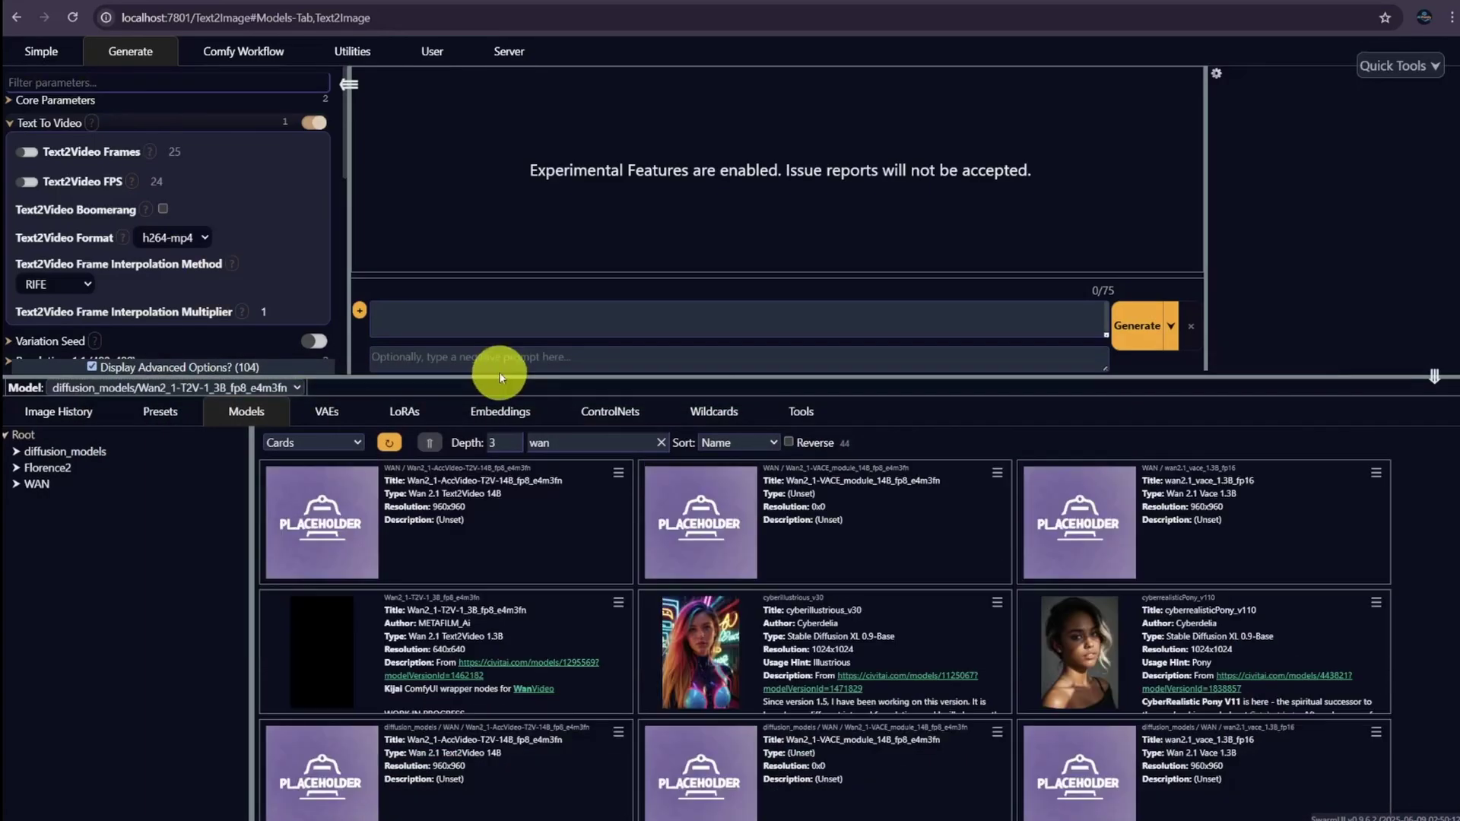
left_click_drag(498, 371, 504, 685)
left_click(456, 628)
key("ctrl+v")
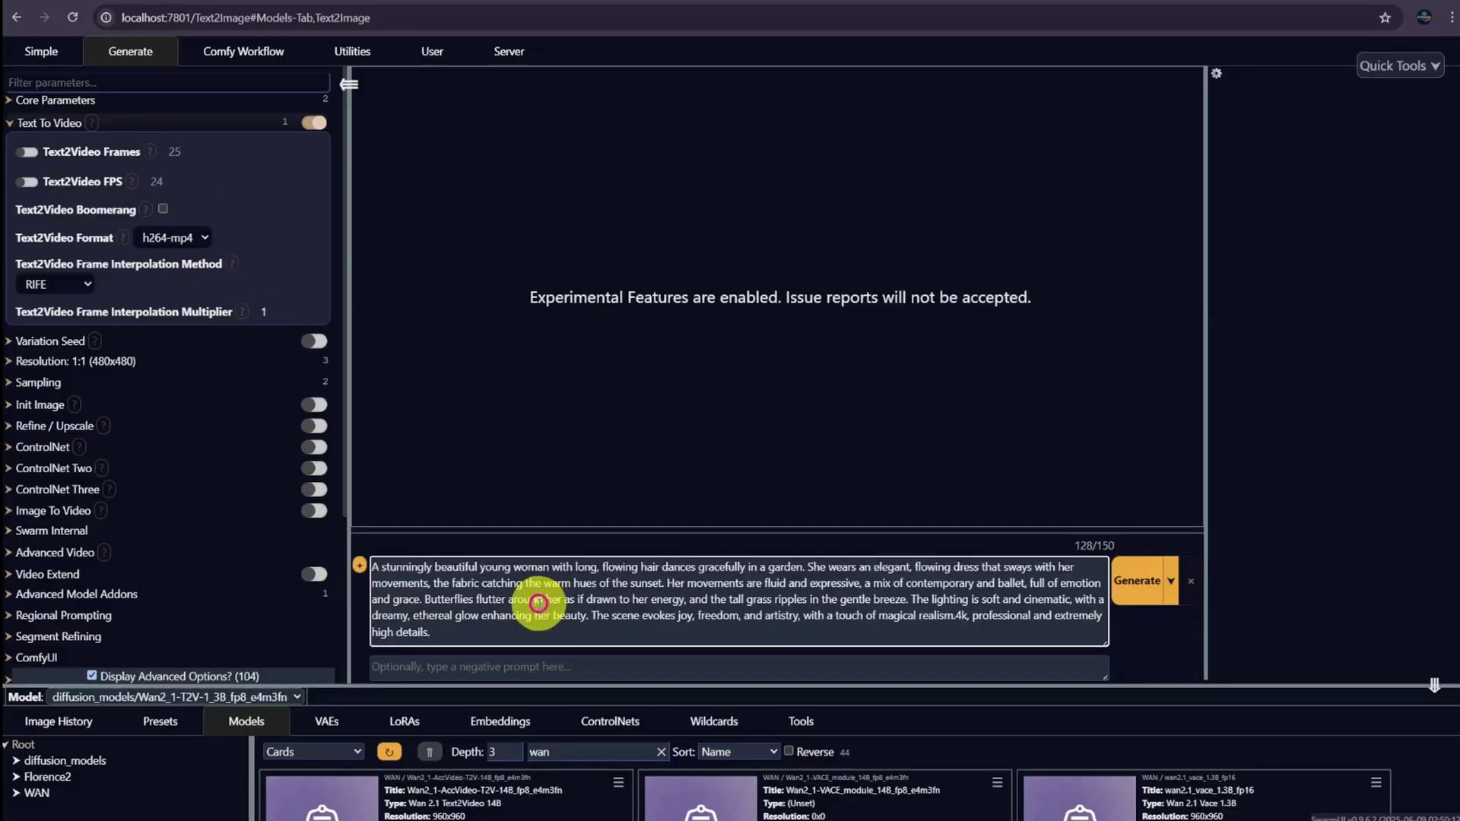
left_click(482, 668)
type("drawing, painting, crayon, sketch, graphite, impressionist, noisy, blurry, soft, deformed, ugly, unrealistic, saturated, high contrast, big nose, painting, drawing, sketch, cartoon, anime, manga, render, CG, 3d, watermark, signature, label, verybadimagenegative_v1.3, ng_deepnegative_v1_75t, easynegative, (worst quality, low quality, illustration, 3d, 2d, painting, cartoons, sketch), bad anatomy, tooth, open mouth, bad hand, bad fingers, watermark, deformed, distorted, disfigured, poorly drawn")
key("ctrl+l")
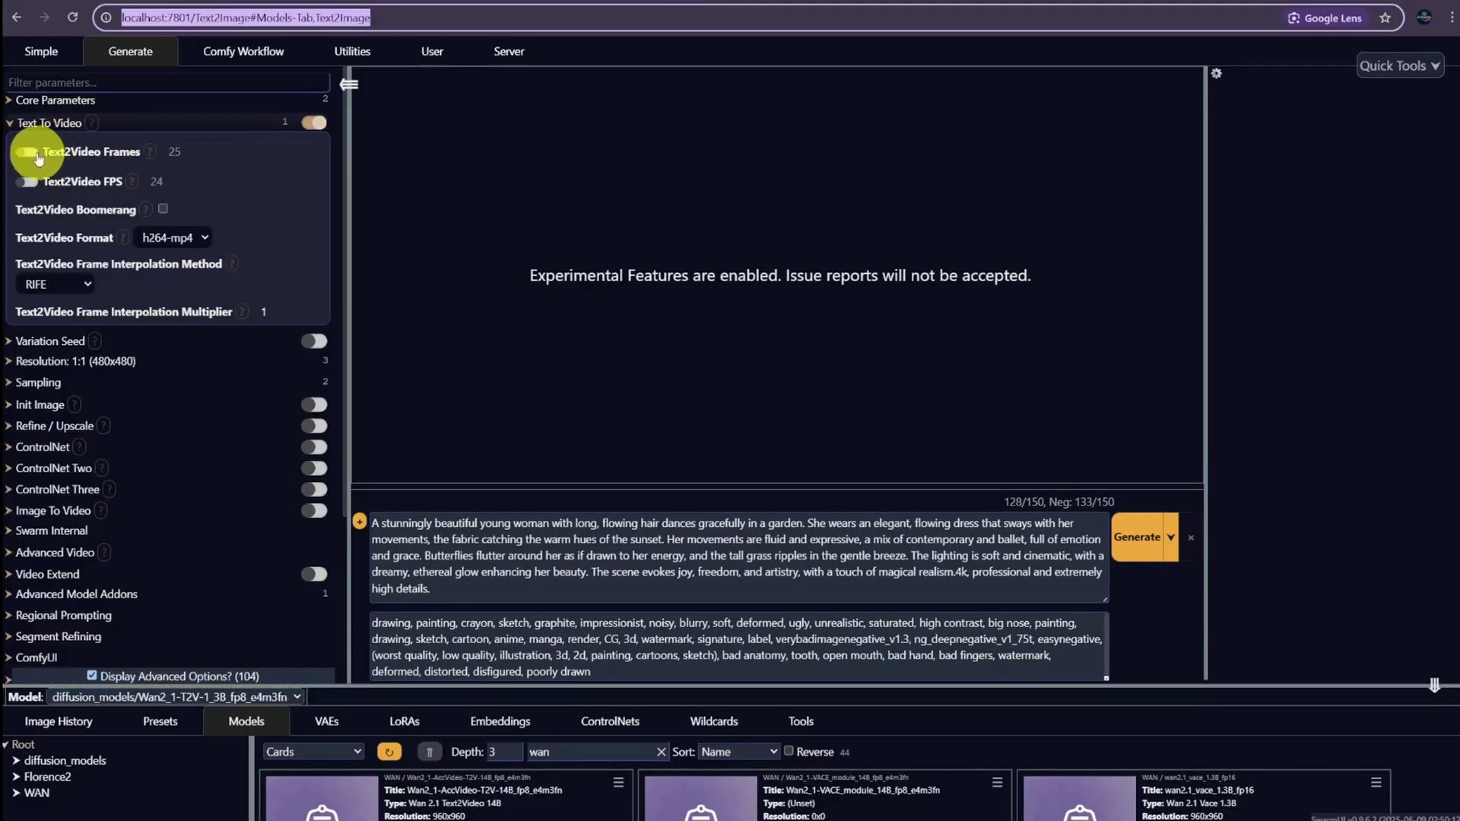
Enable Text2Video Frames at 72 and FPS at 24, keeping h264-mp4 as the format
left_click(35, 153)
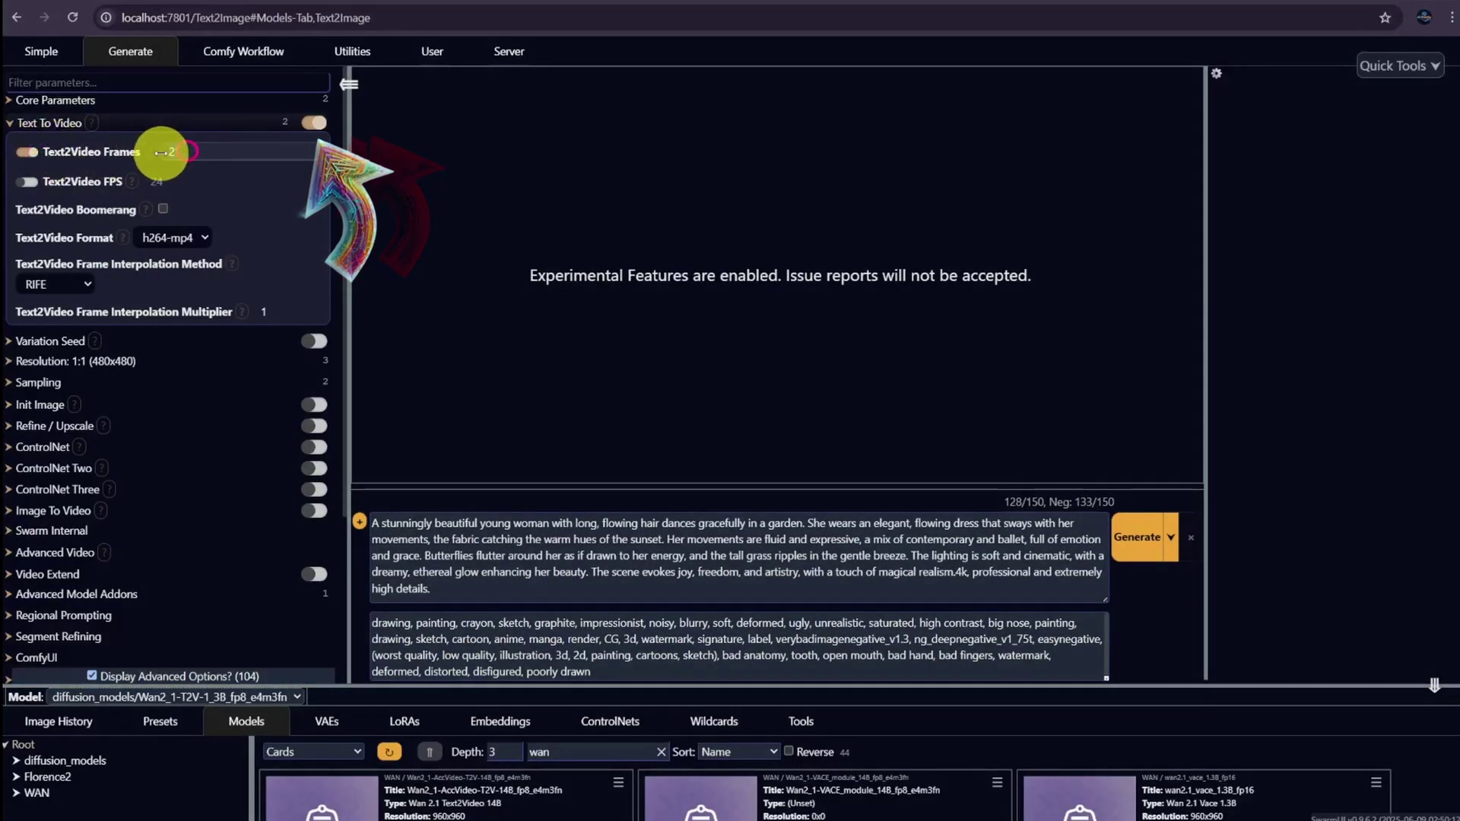
key("BackSpace")
type("1")
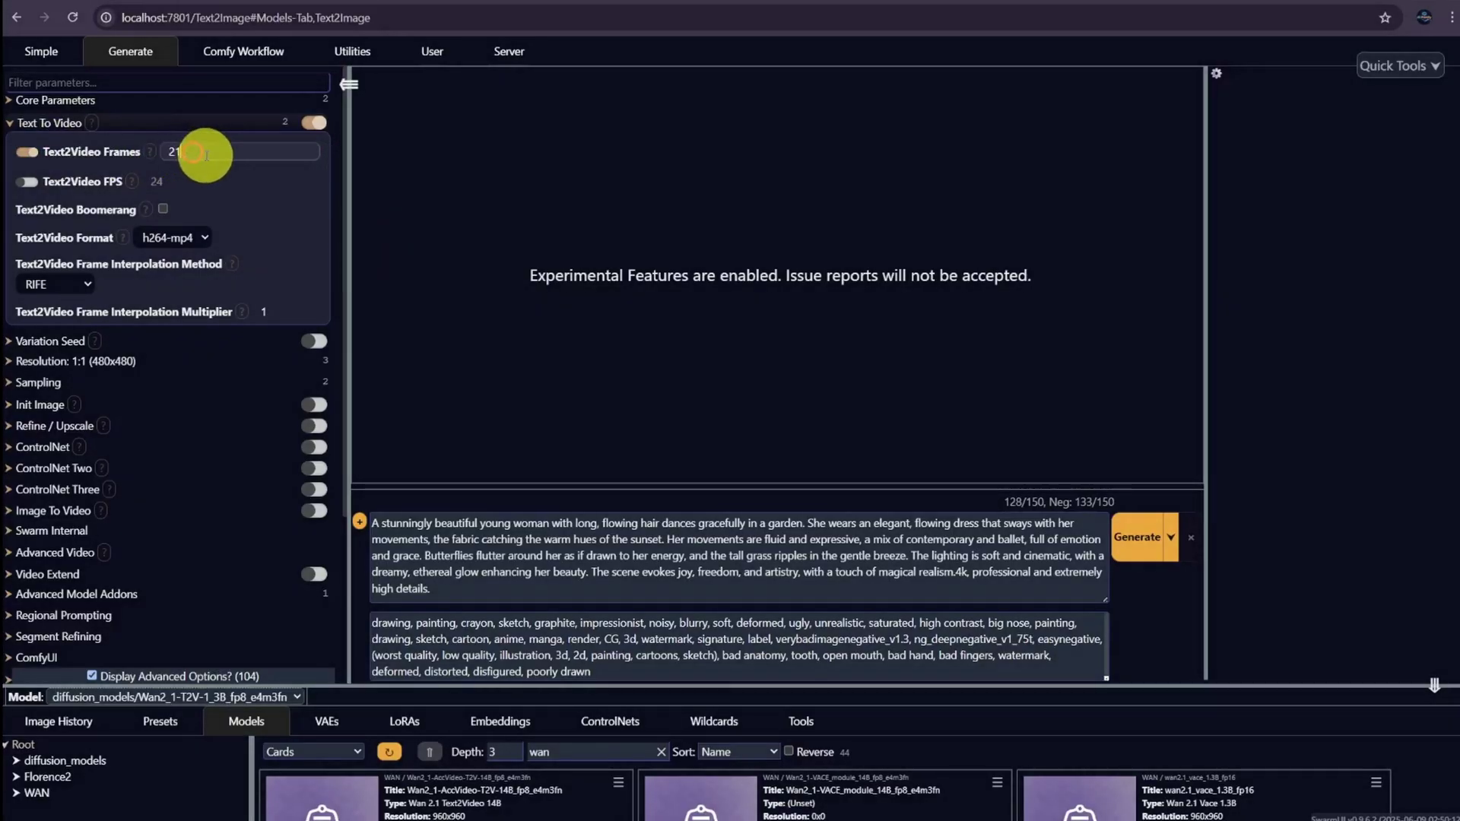
left_click(28, 183)
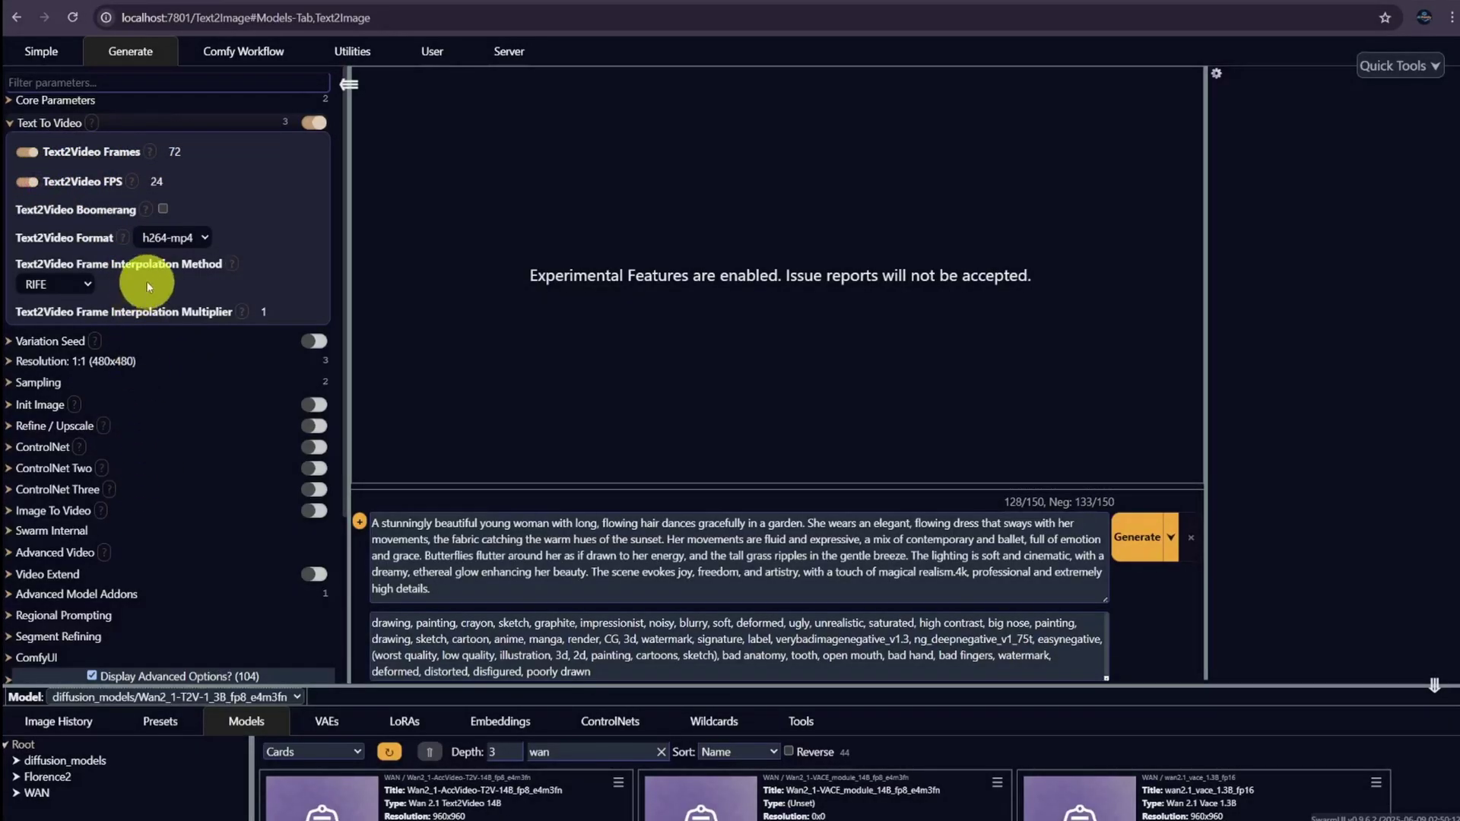
left_click(185, 237)
left_click(185, 336)
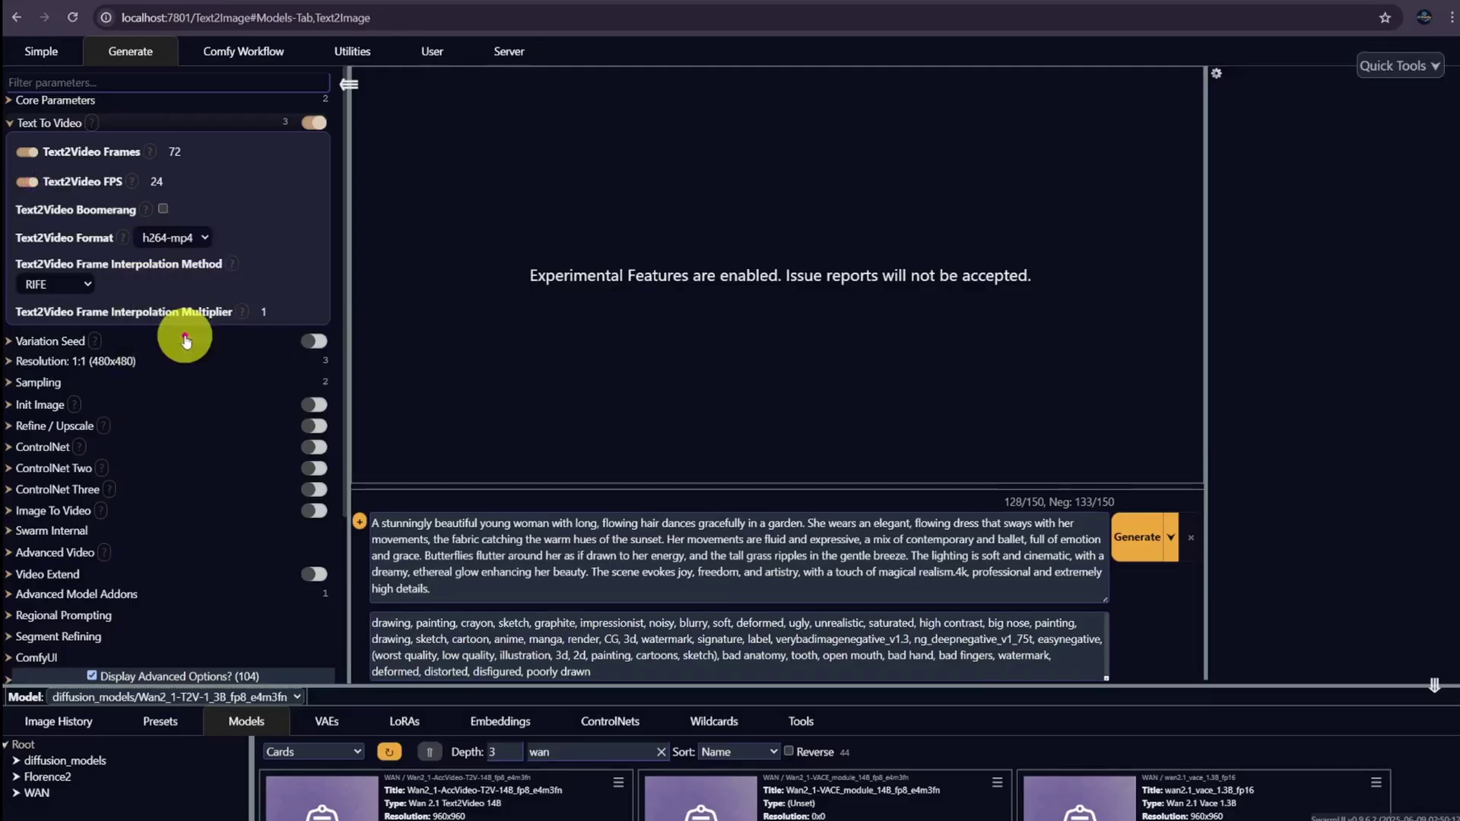
Review the 480x480 resolution, UniPC sampler and TeaCache 'all' advanced sampling settings
left_click(11, 362)
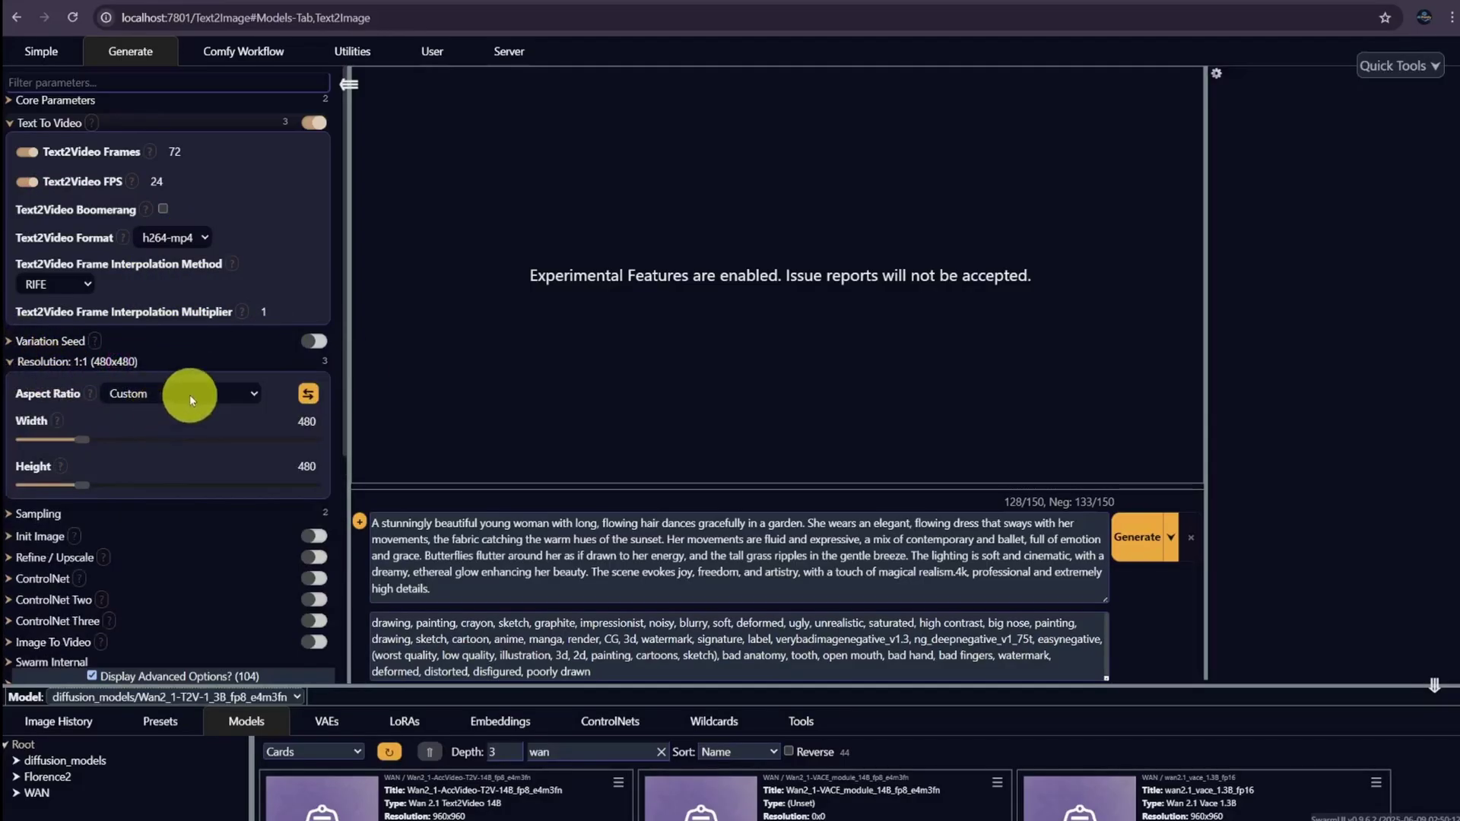
scroll(42, 529, "down", 1)
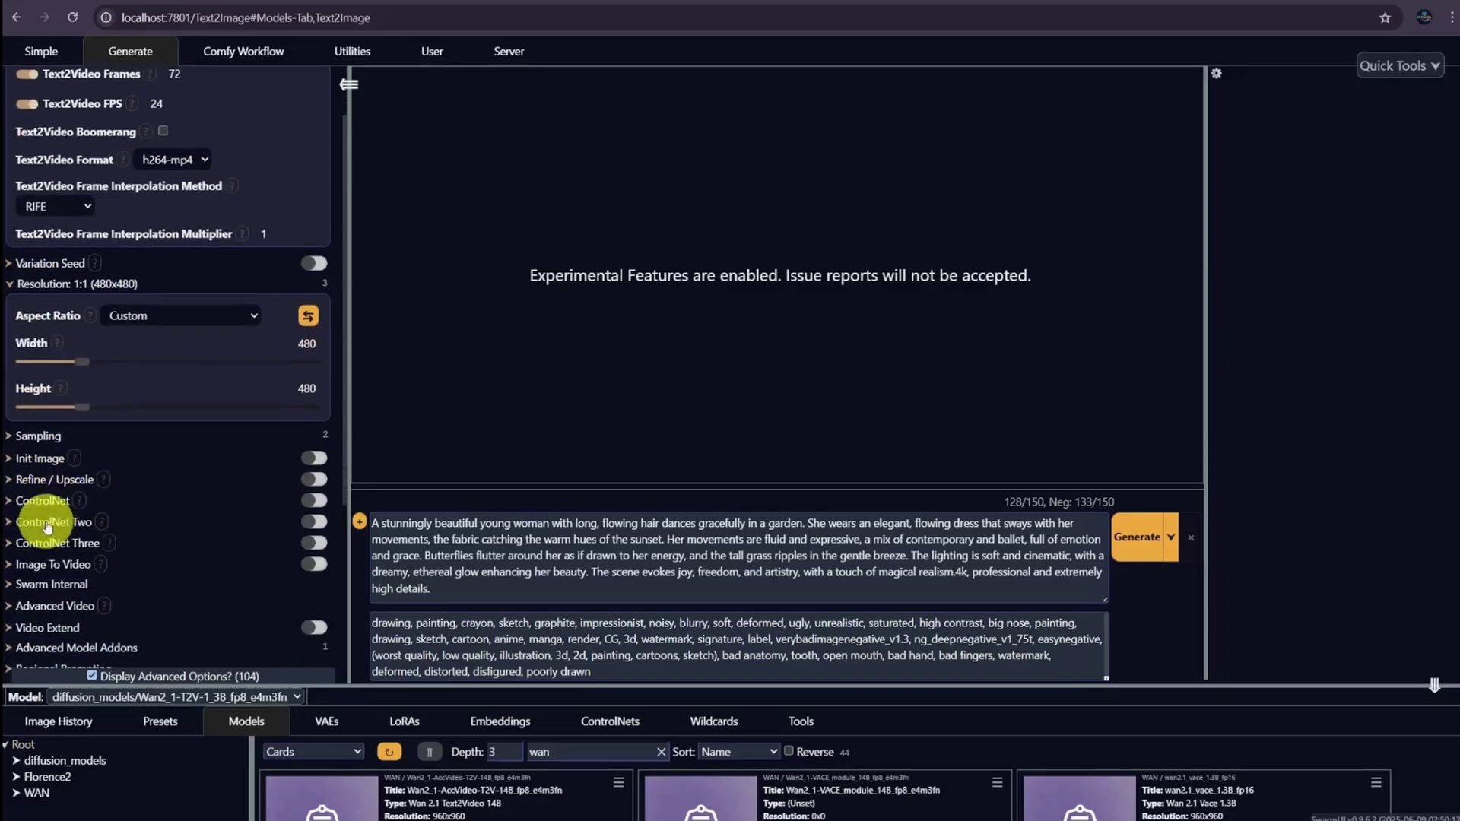
left_click(10, 437)
left_click(120, 490)
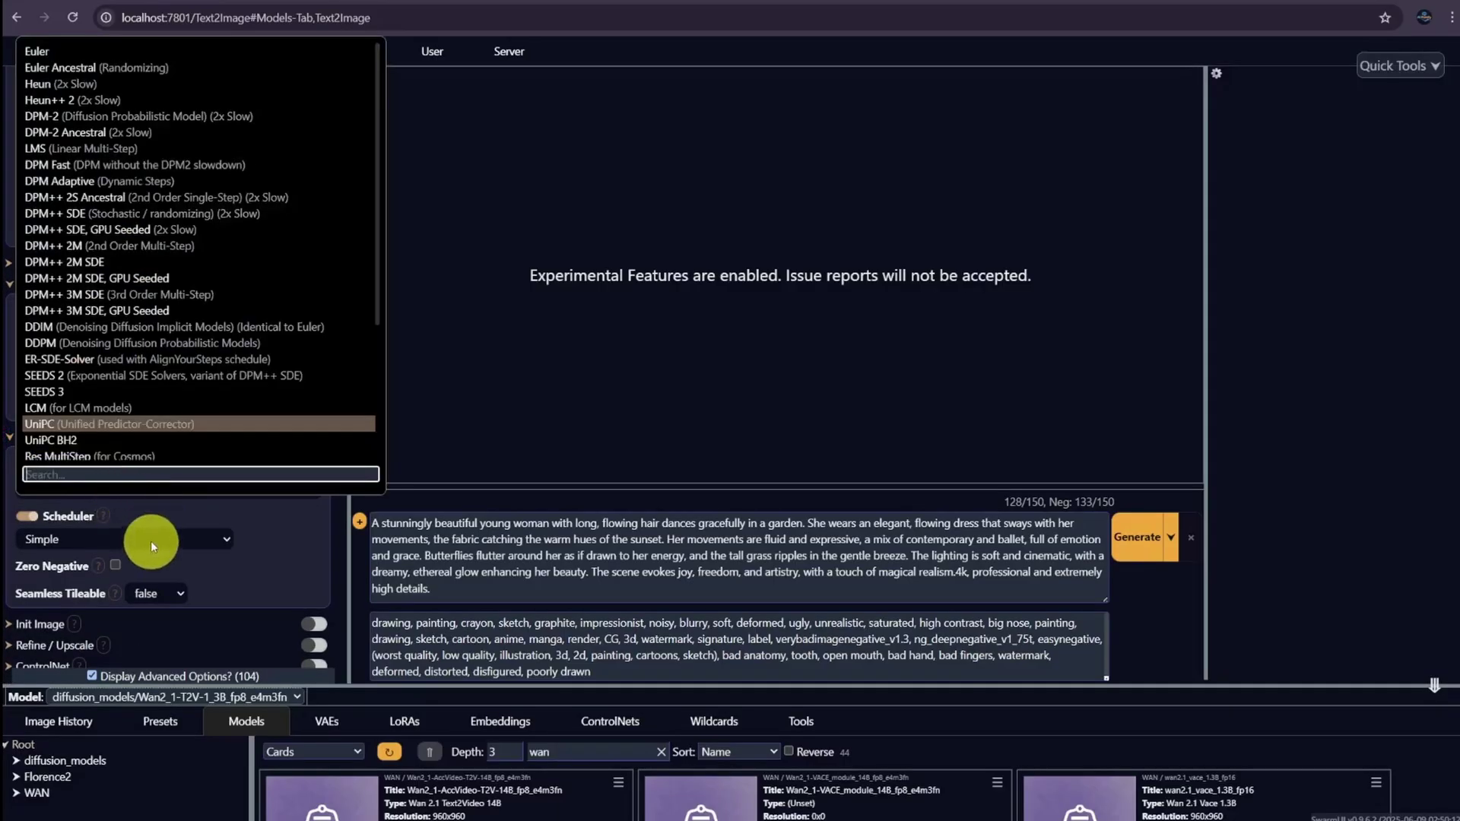
left_click(150, 540)
left_click(279, 549)
scroll(119, 508, "down", 2)
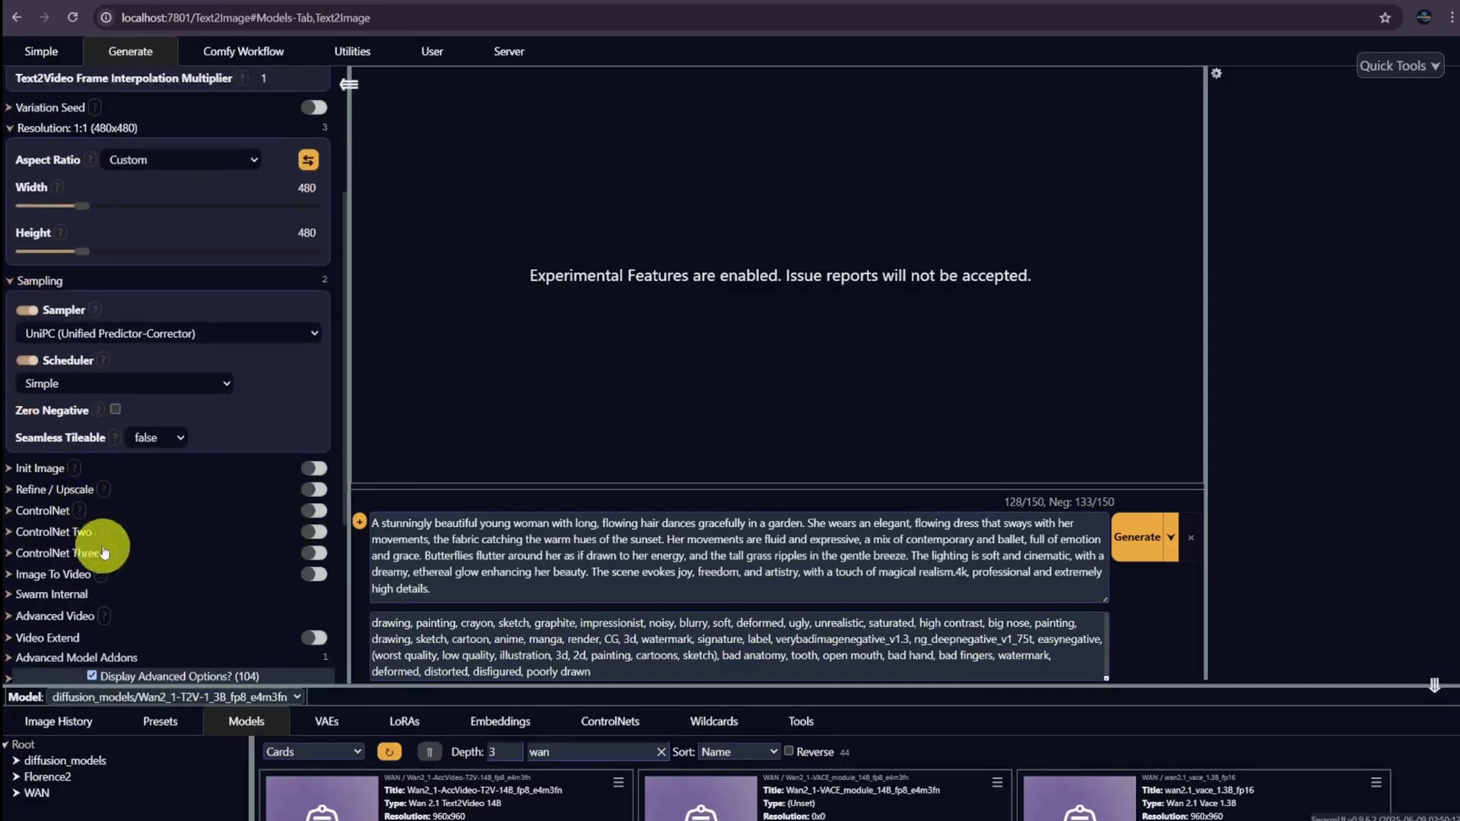
scroll(110, 574, "down", 3)
left_click(65, 513)
scroll(189, 554, "down", 8)
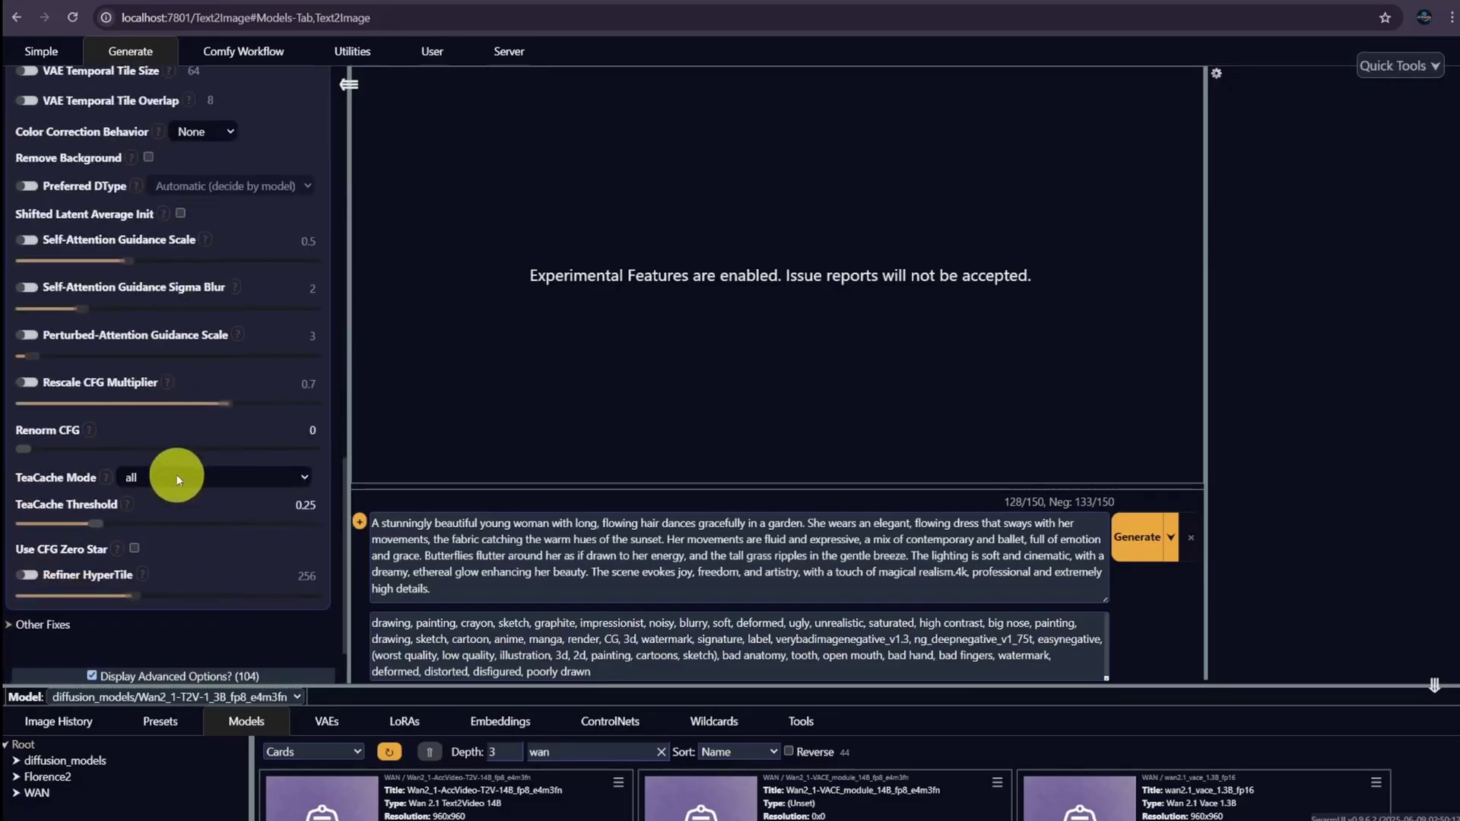
left_click(164, 484)
left_click(243, 527)
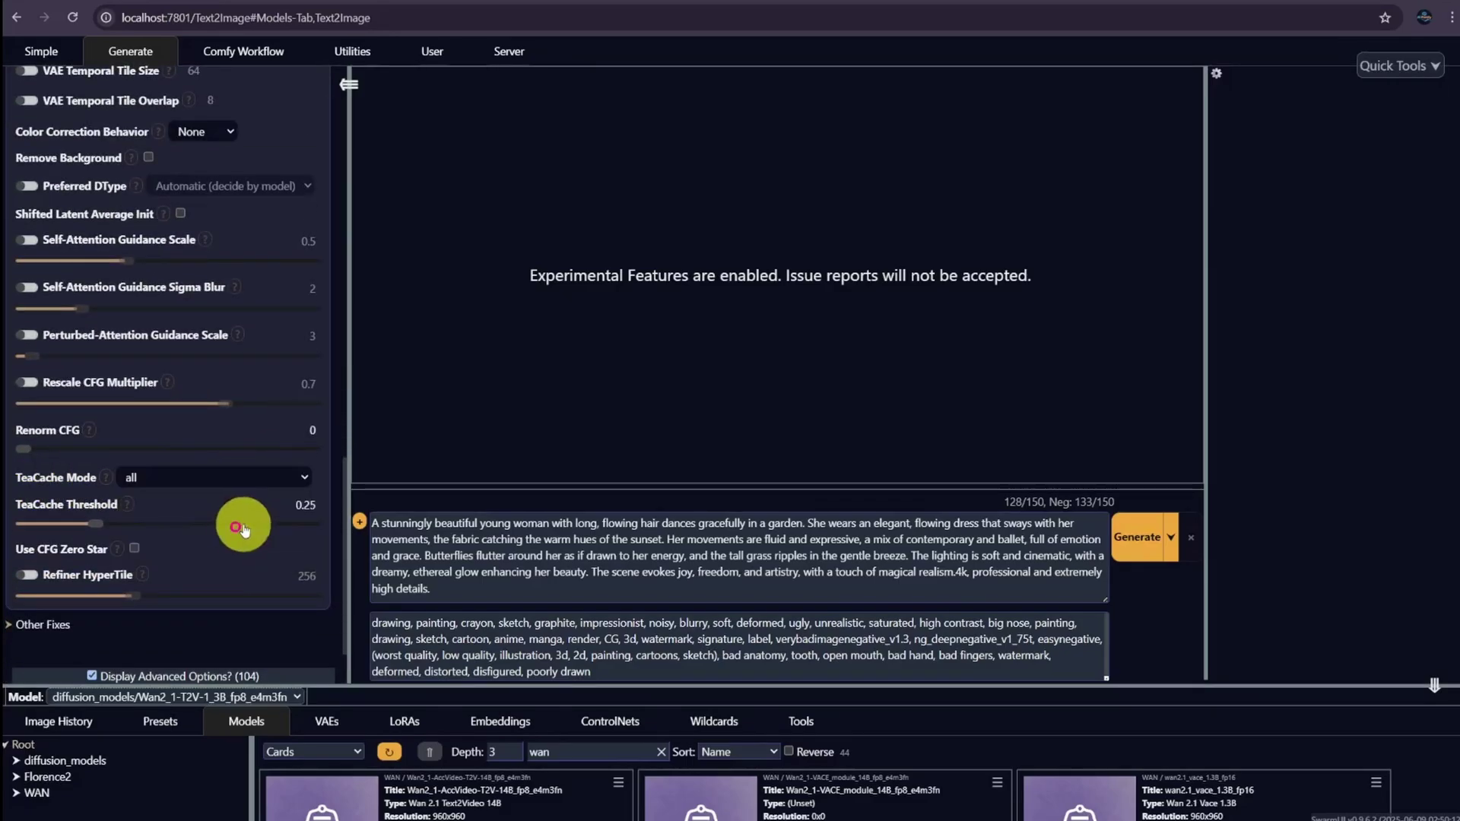
Generate the garden-dancer text-to-video clip and view it full screen
left_click(1144, 543)
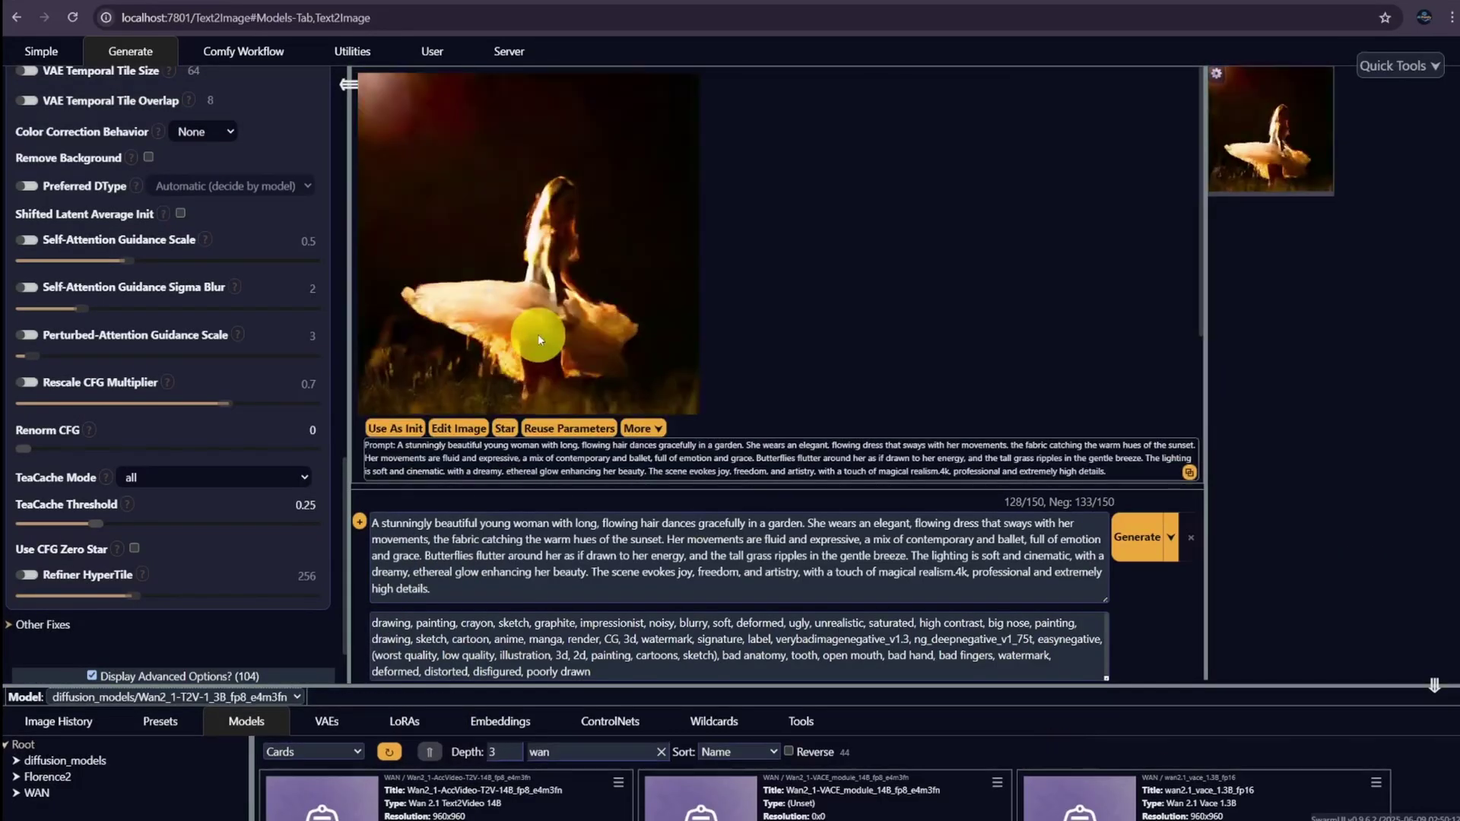
left_click(537, 334)
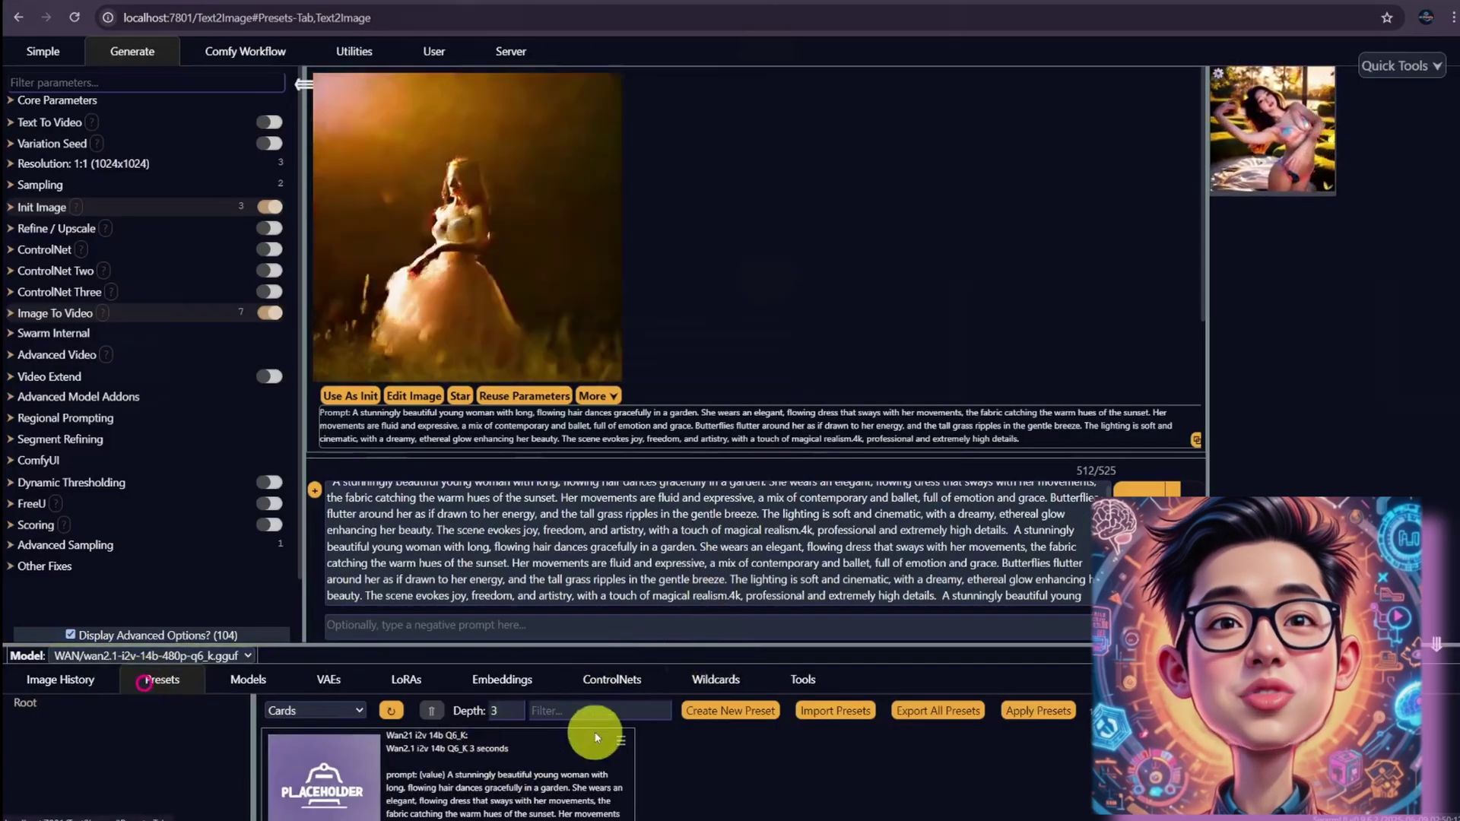
Direct Apply the Wan21 i2v 14b Q6_K preset from its card menu
left_click(619, 740)
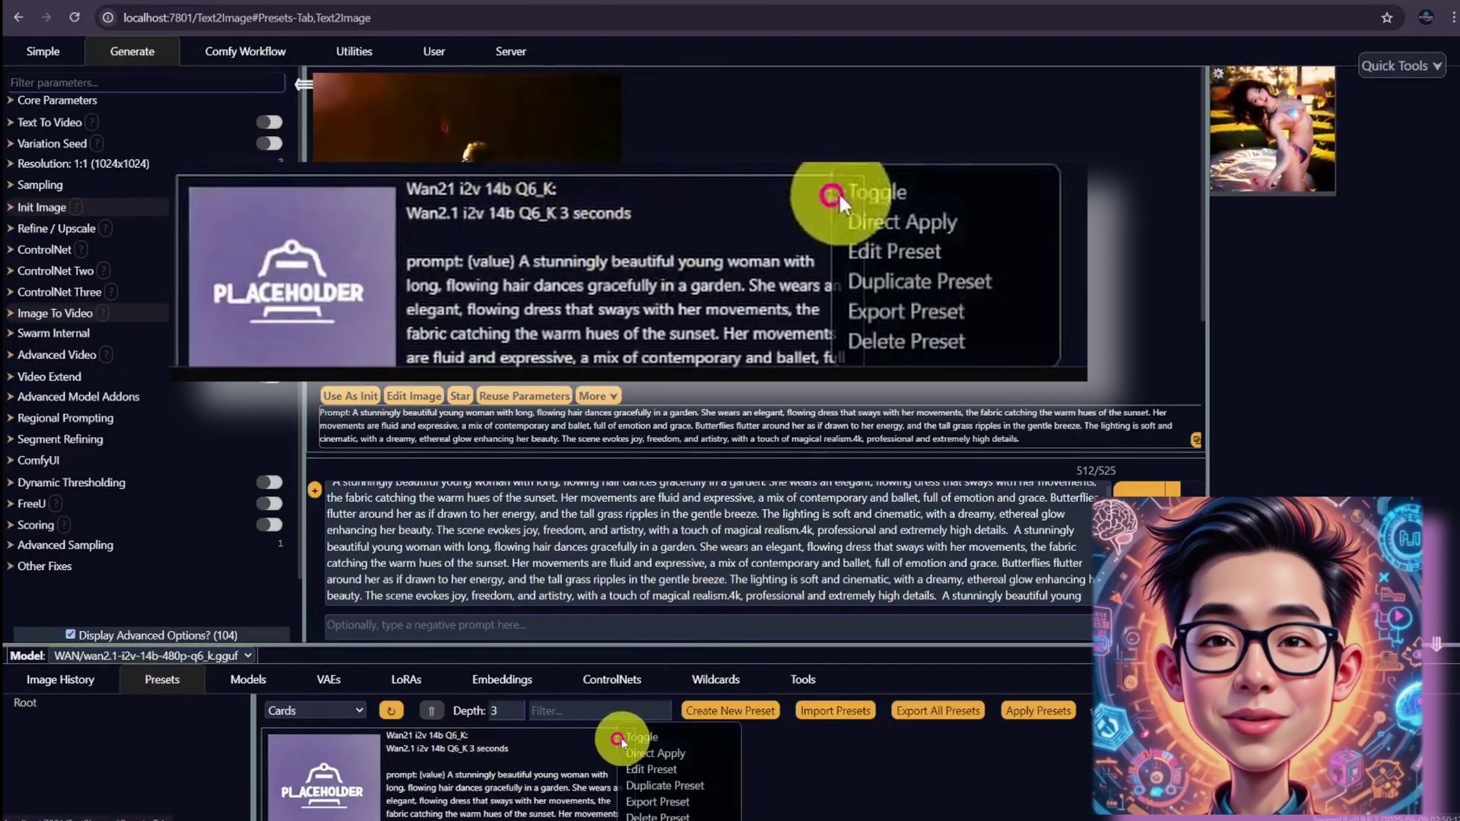
left_click(688, 751)
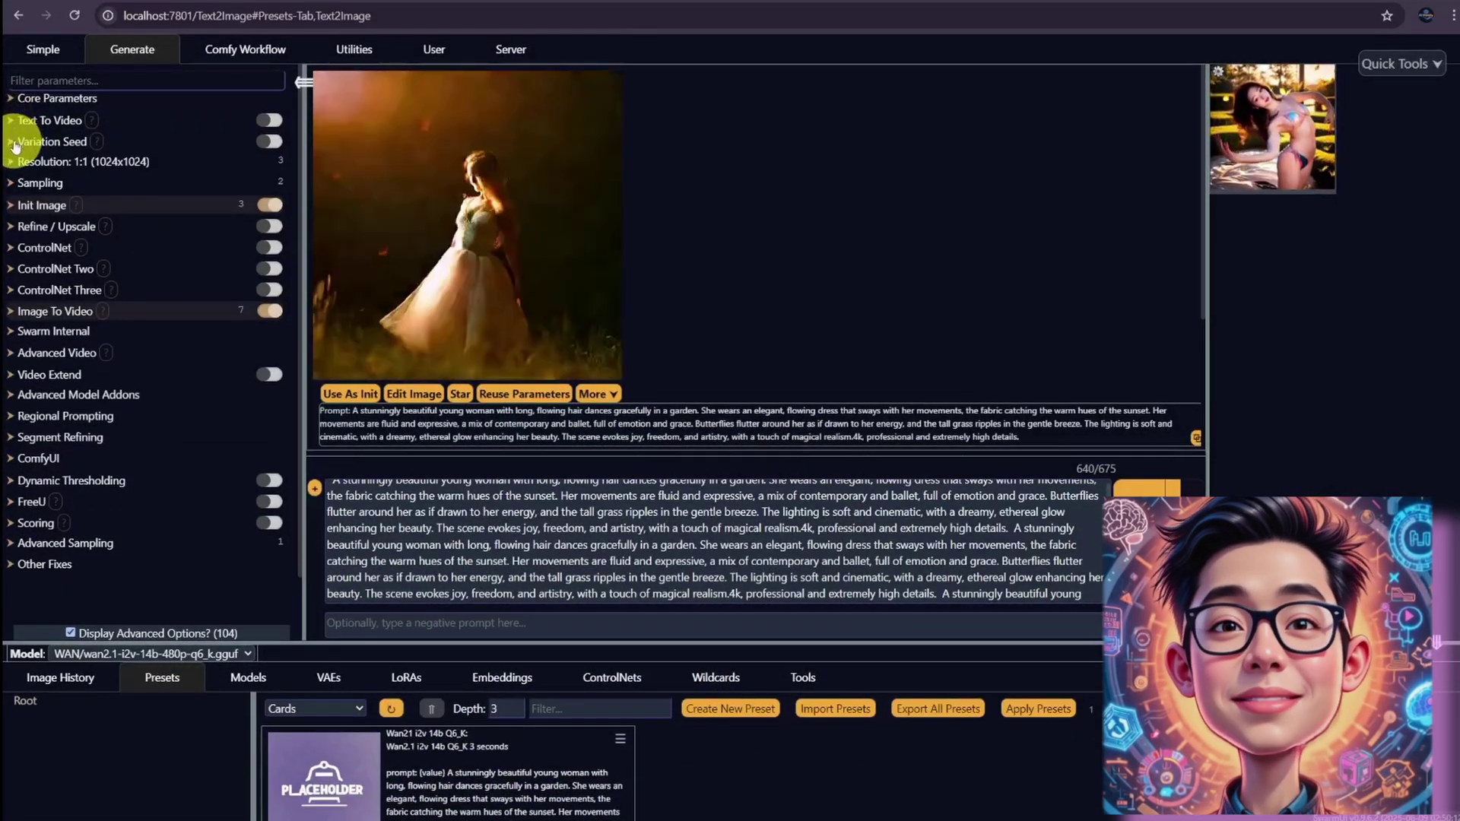
Expand the Resolution, Sampling and Init Image sections to review their settings
left_click(15, 159)
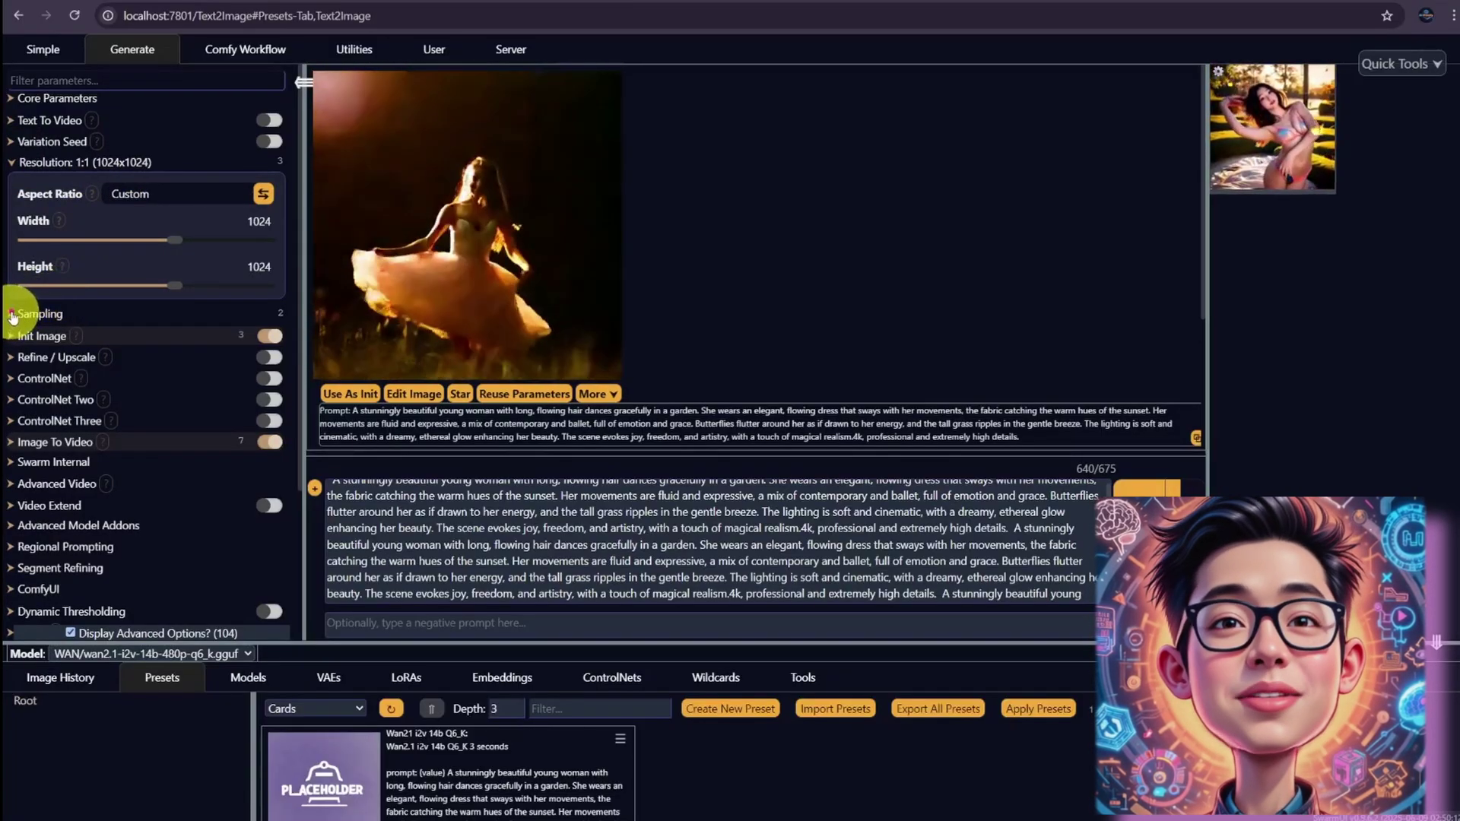
left_click(12, 314)
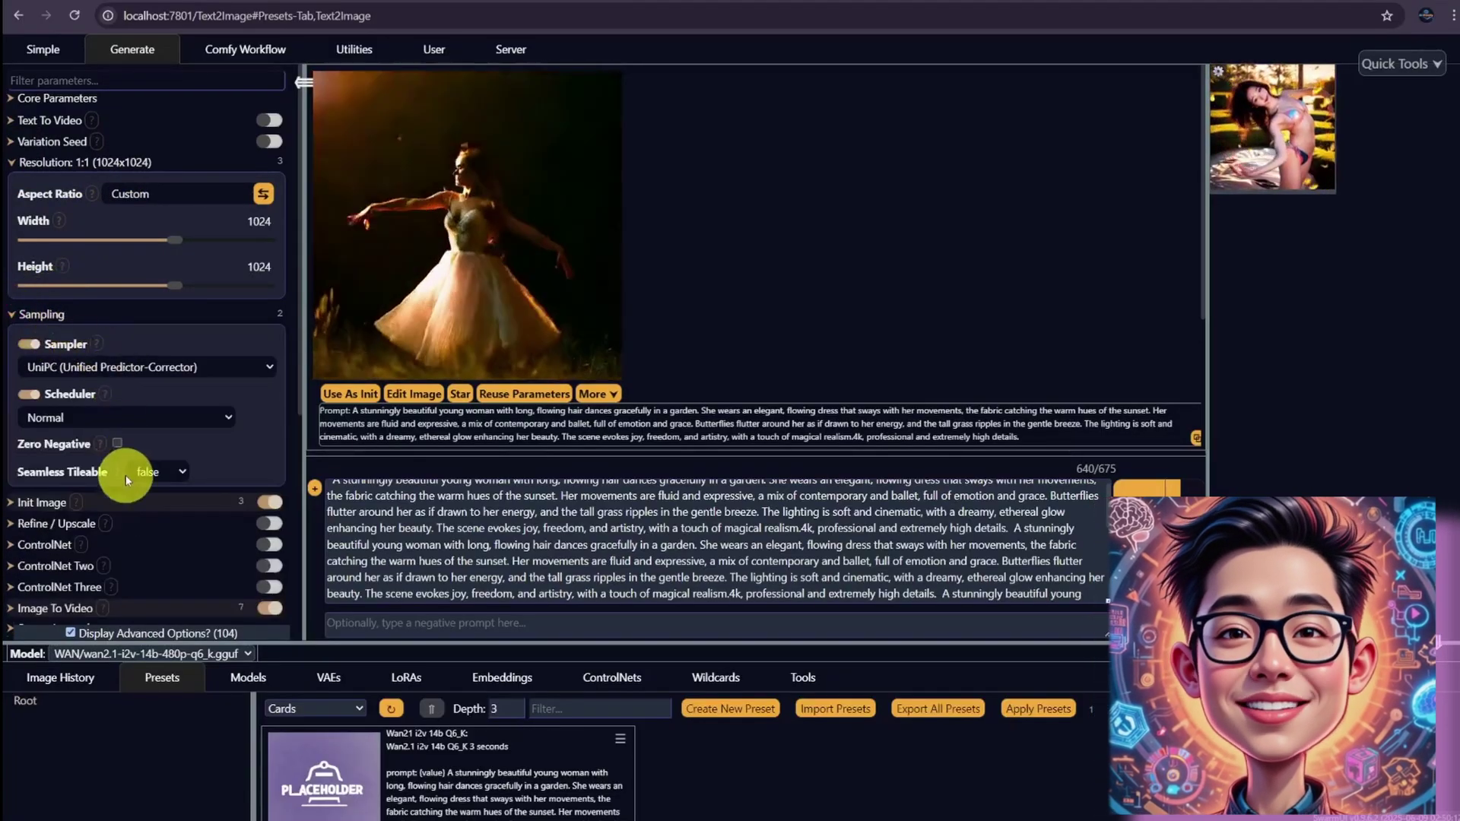
scroll(76, 502, "down", 2)
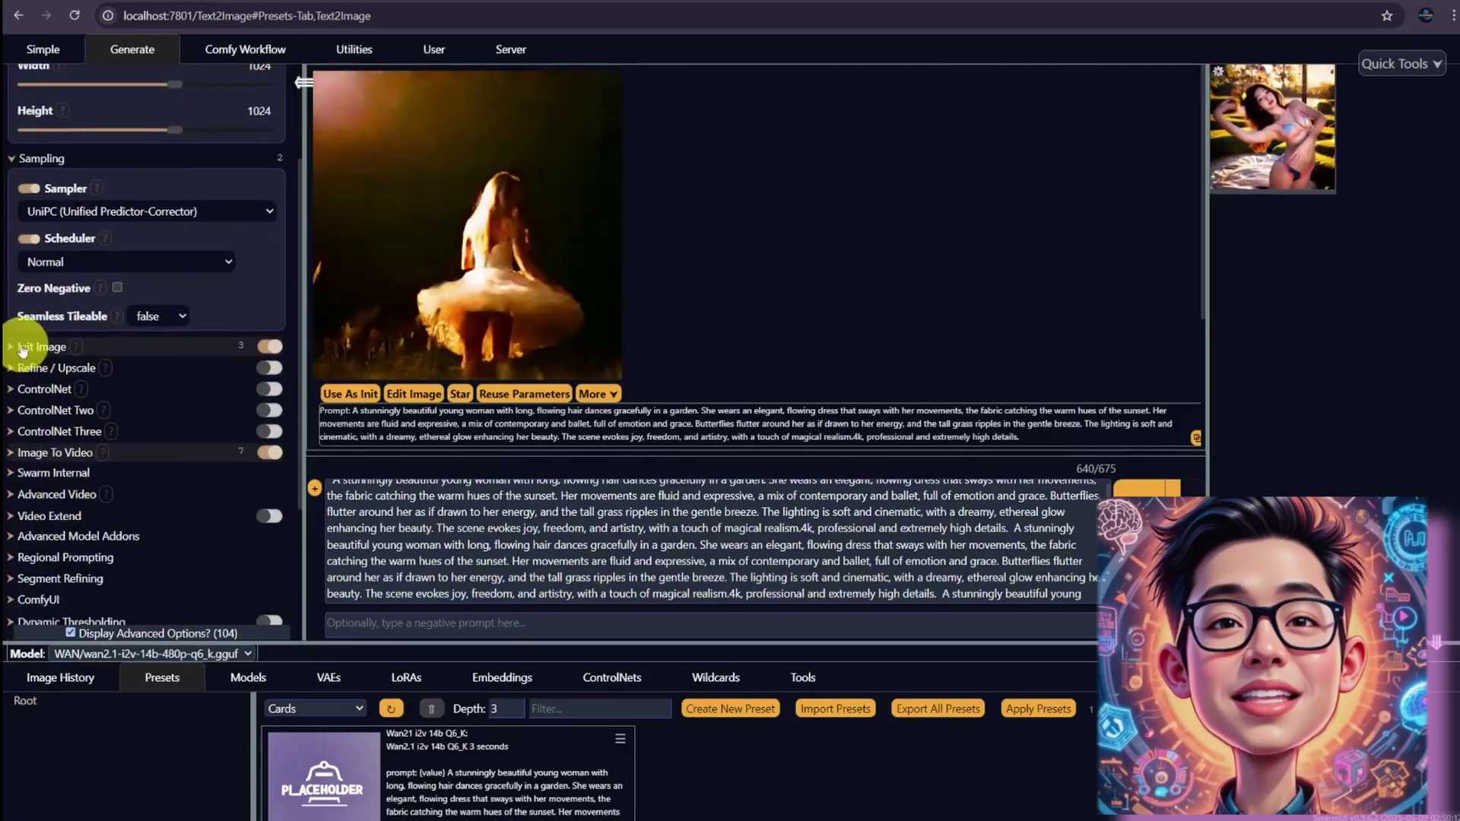
left_click(12, 349)
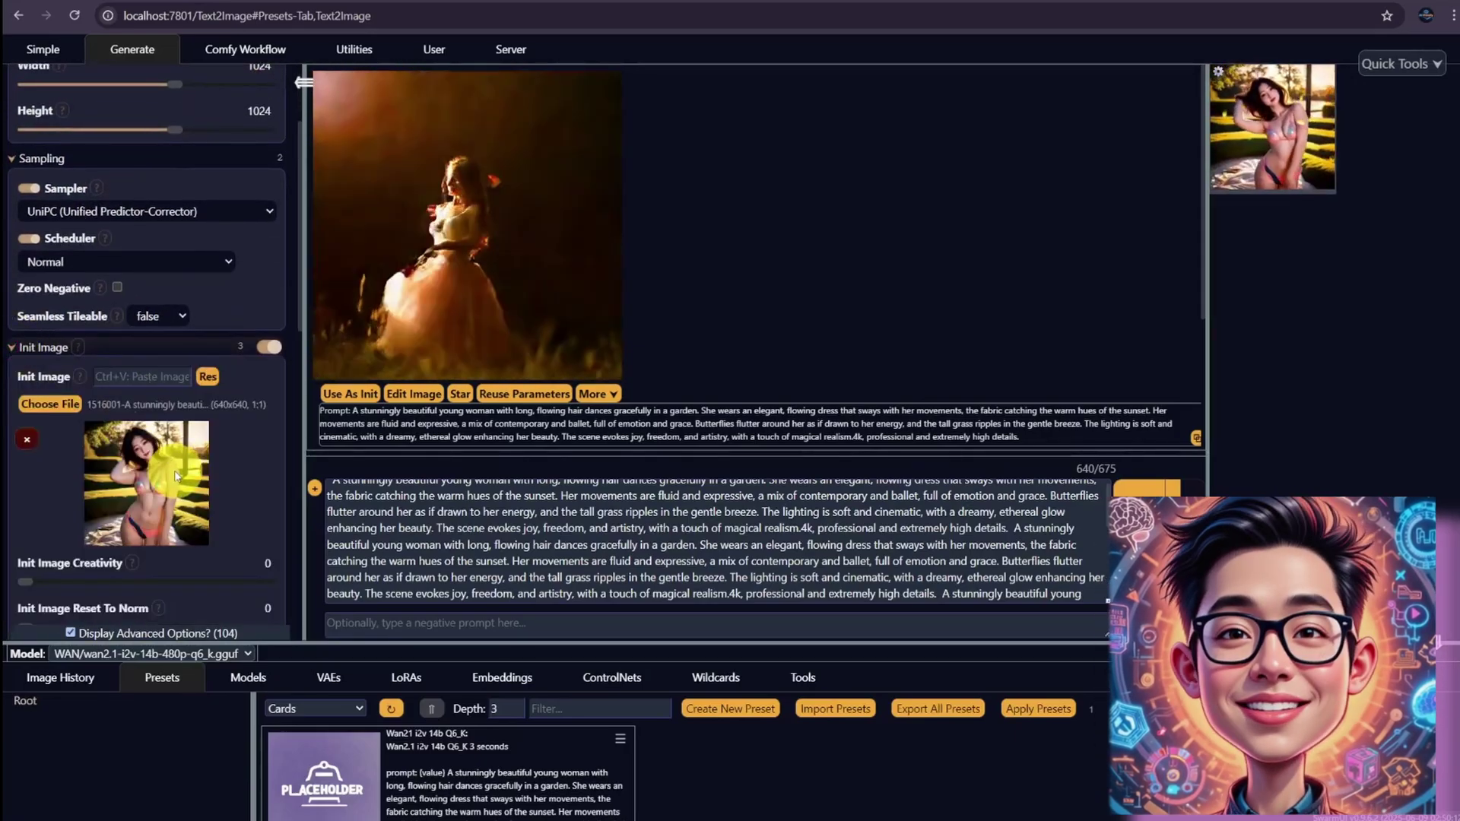
scroll(216, 487, "down", 1)
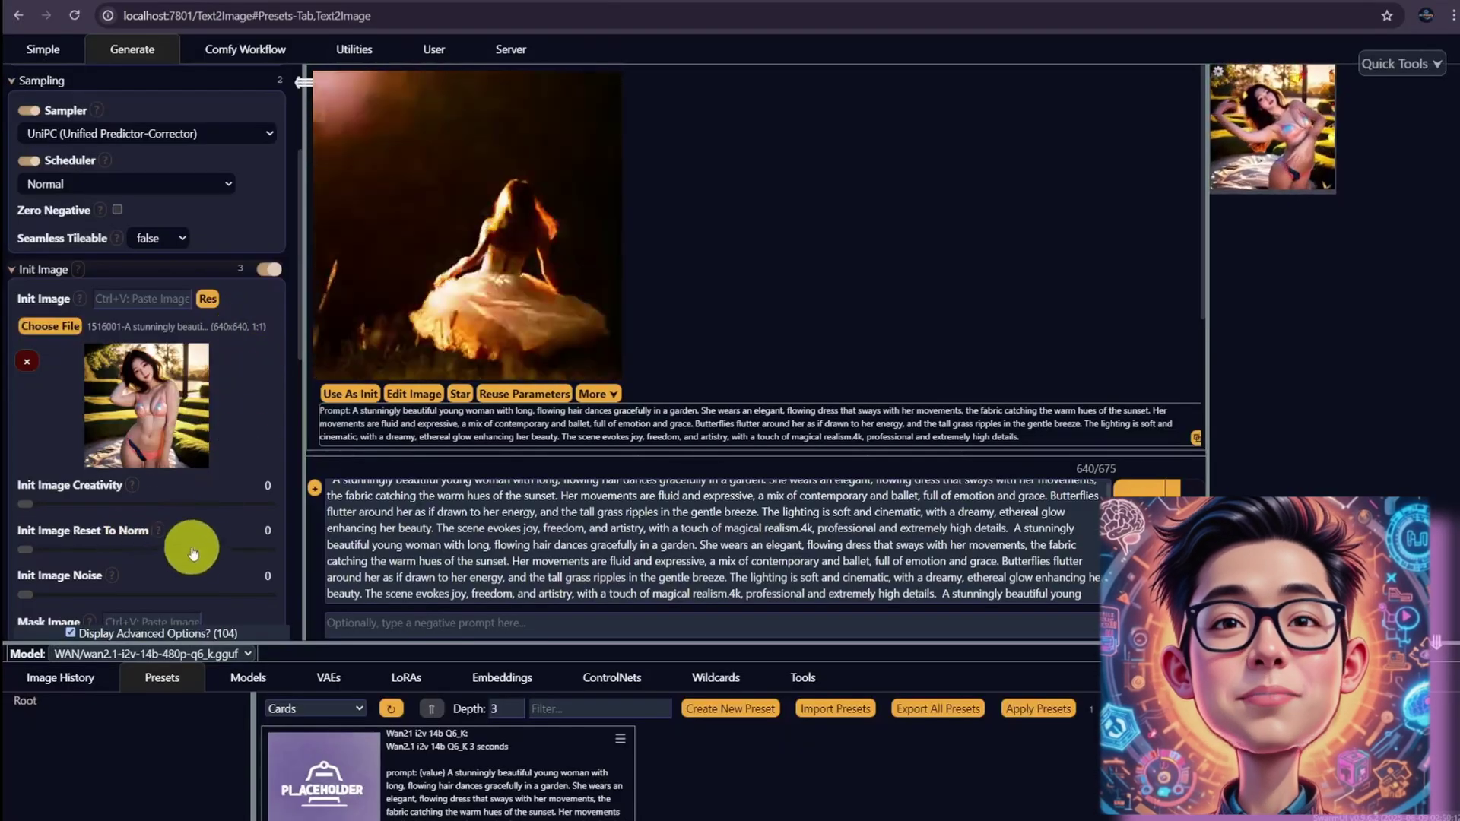
scroll(196, 554, "down", 1)
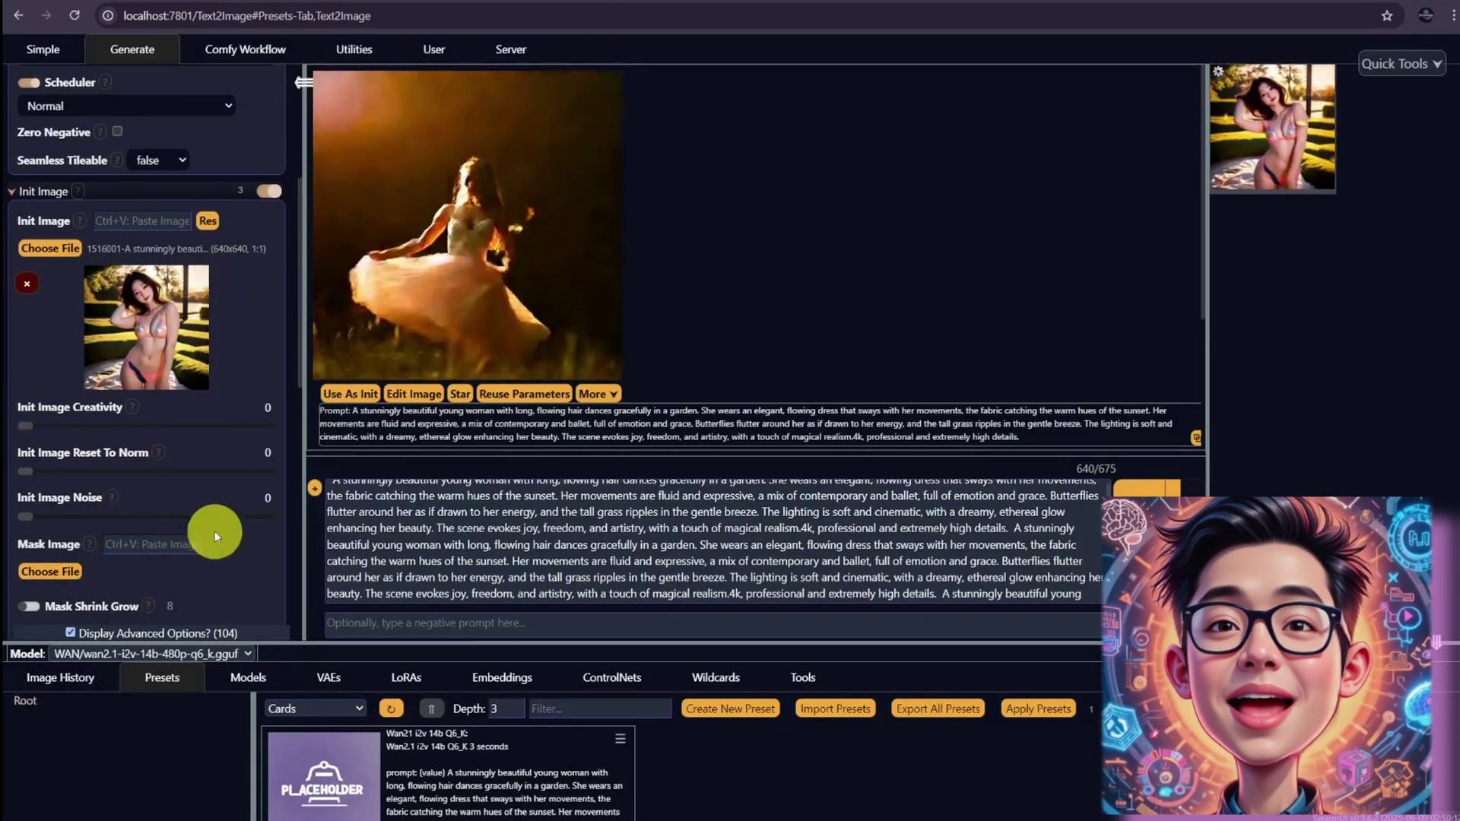
scroll(209, 528, "down", 3)
scroll(209, 528, "down", 3)
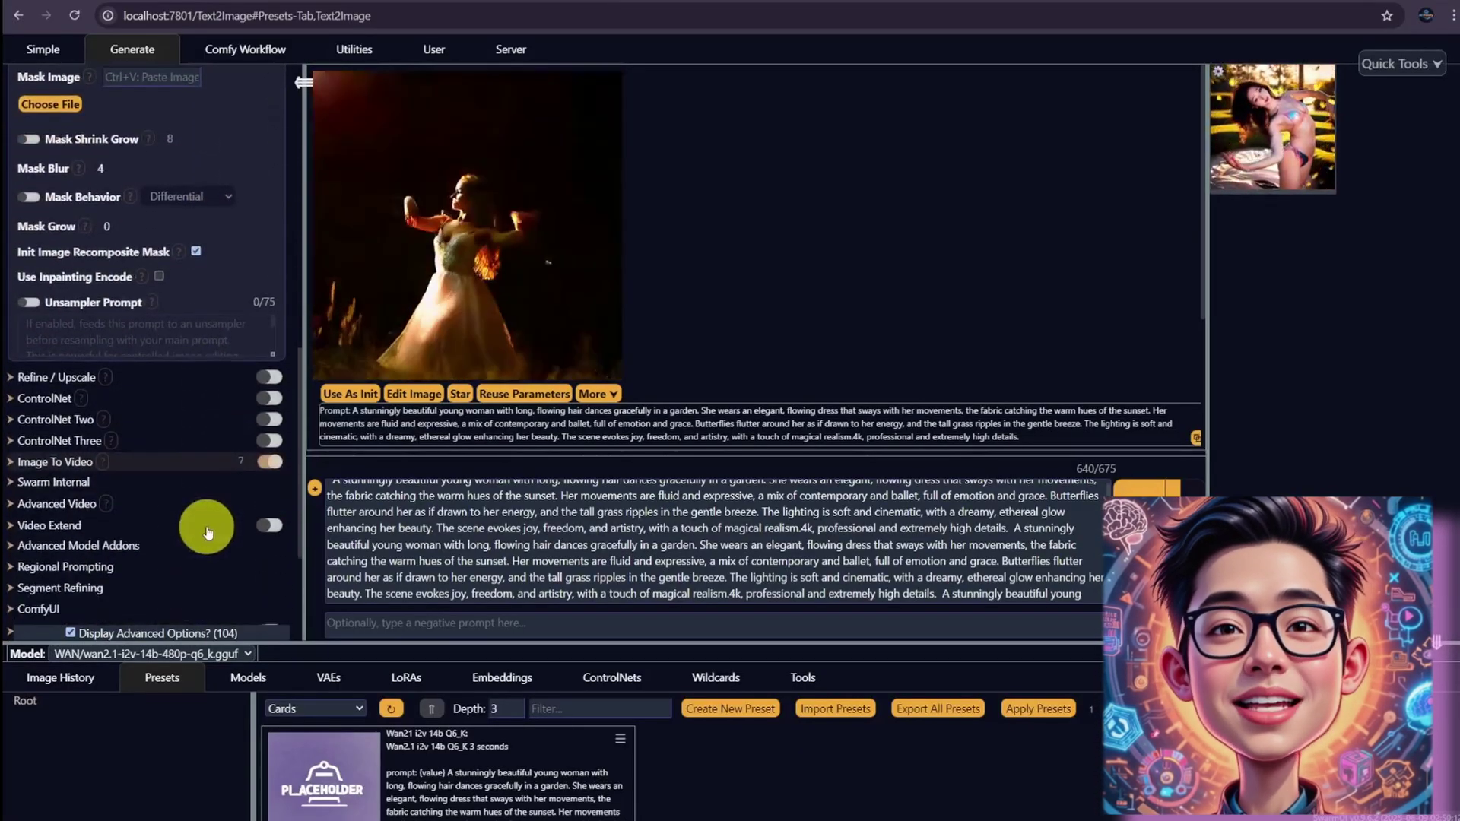
Keep wan2.1-i2v-14b-480p-q6_k.gguf as the Image To Video model and expand Advanced Sampling
left_click(17, 463)
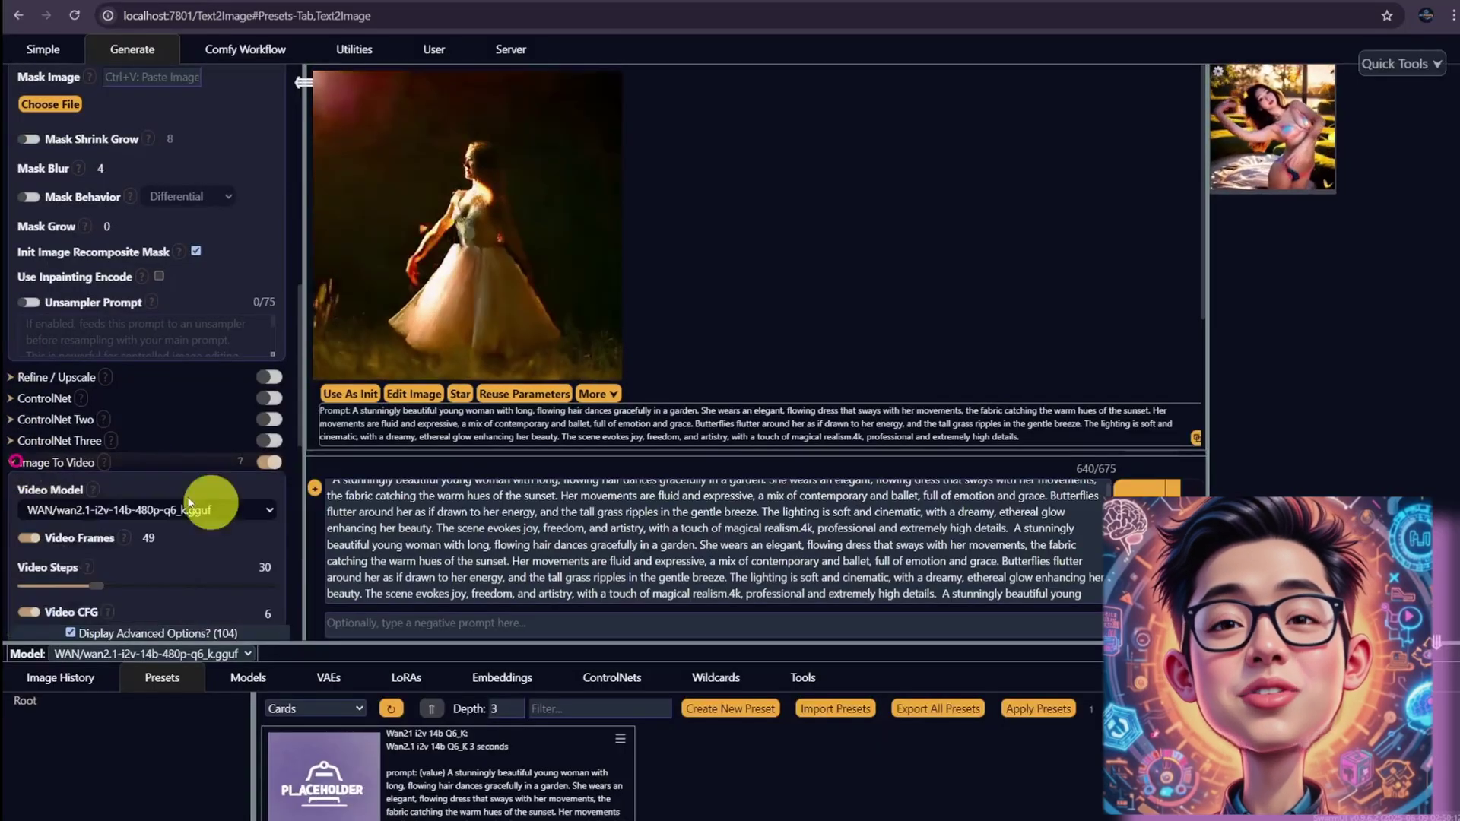
scroll(251, 371, "down", 2)
left_click(272, 355)
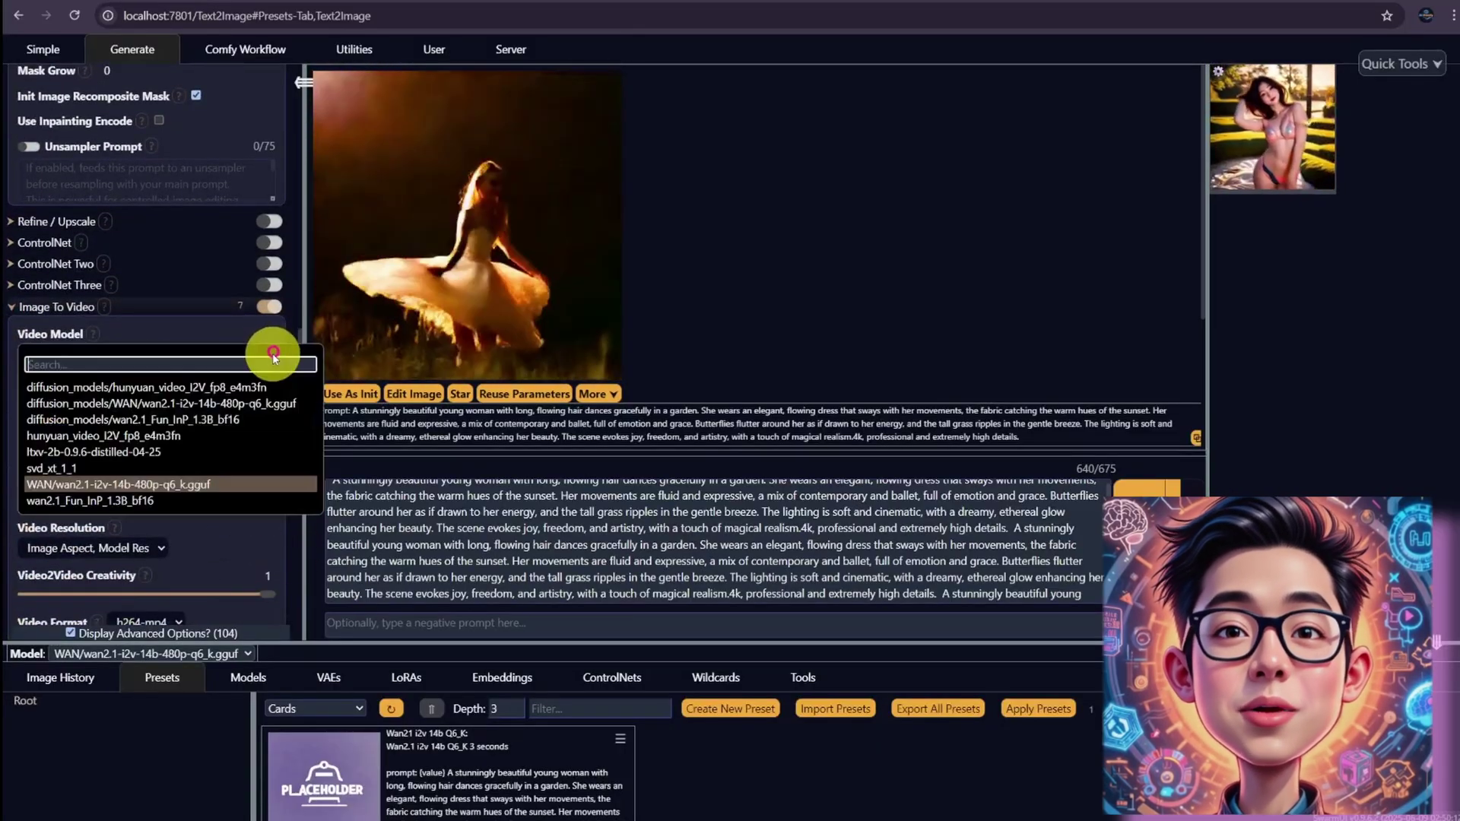
left_click(268, 485)
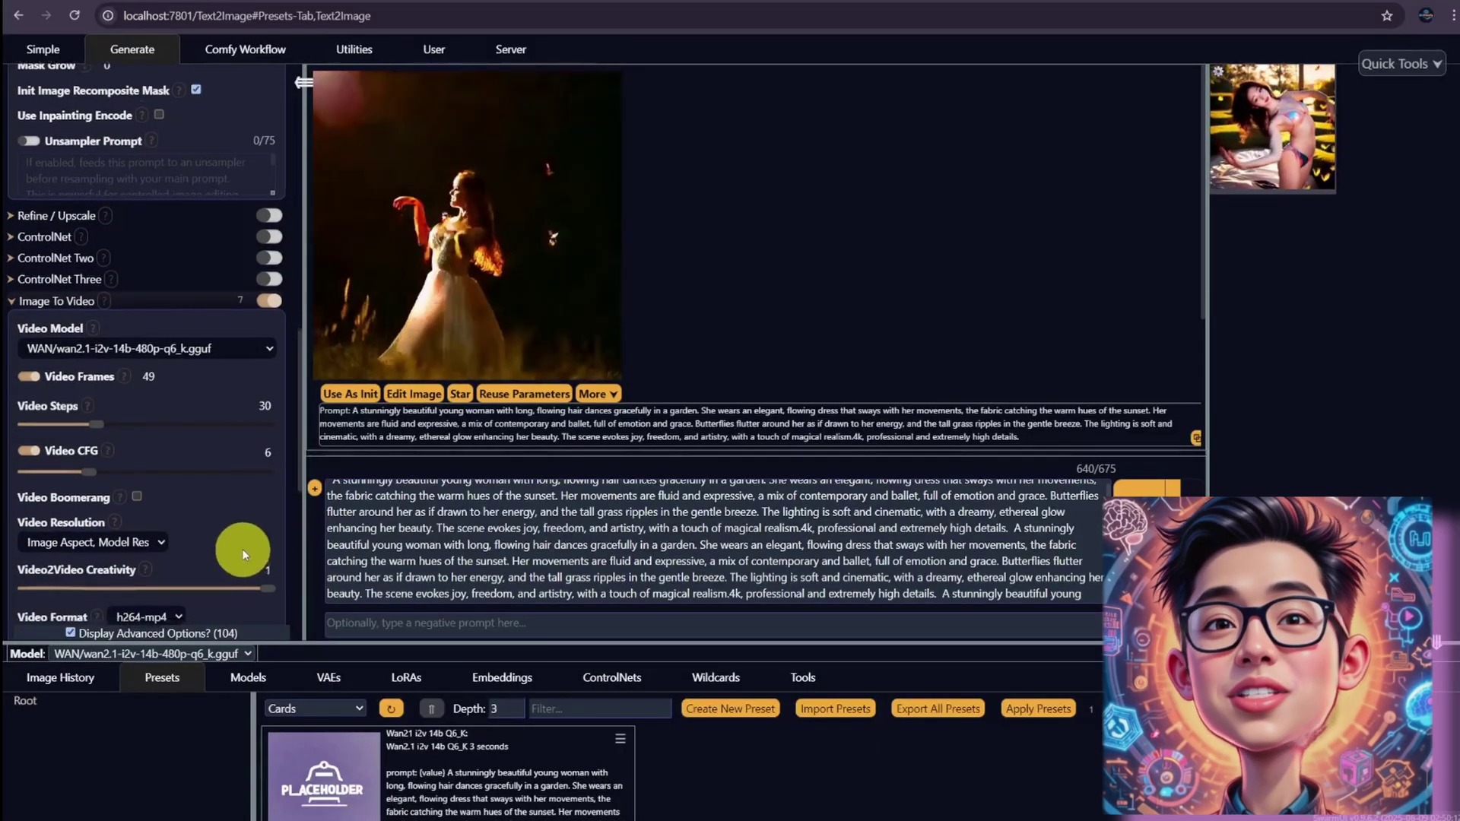
scroll(245, 547, "down", 1)
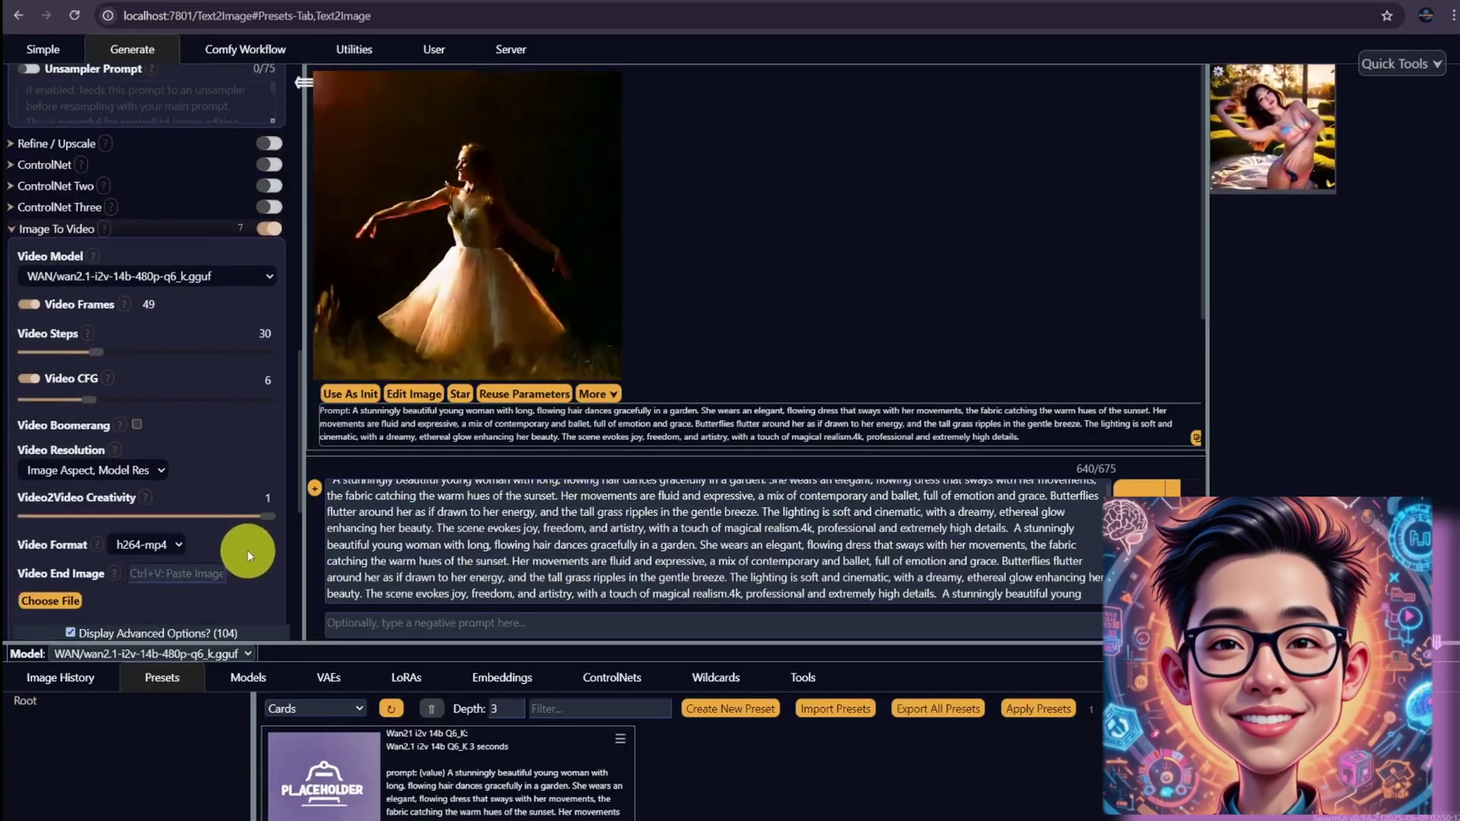
scroll(249, 559, "down", 1)
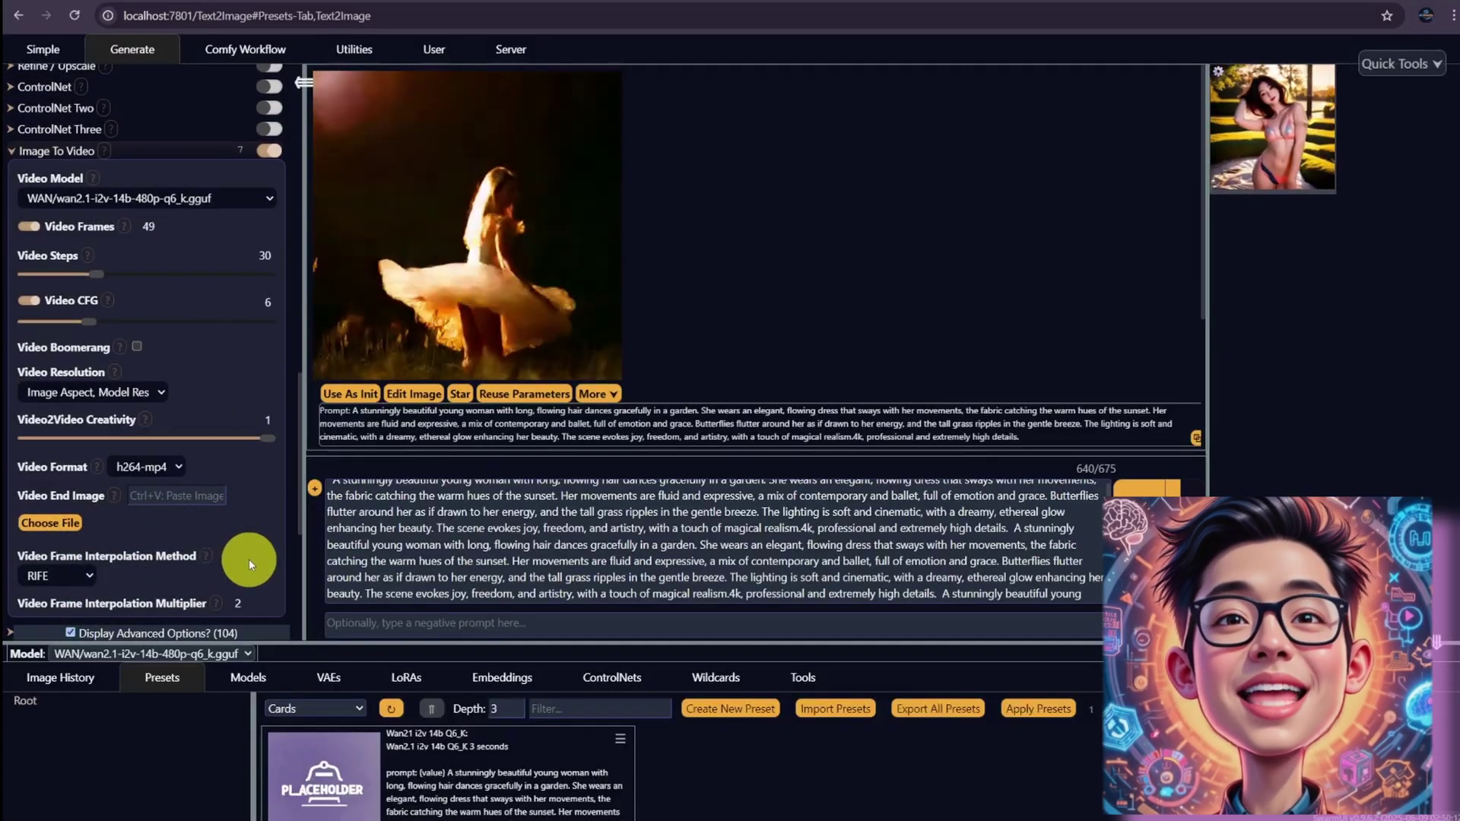
scroll(249, 563, "down", 3)
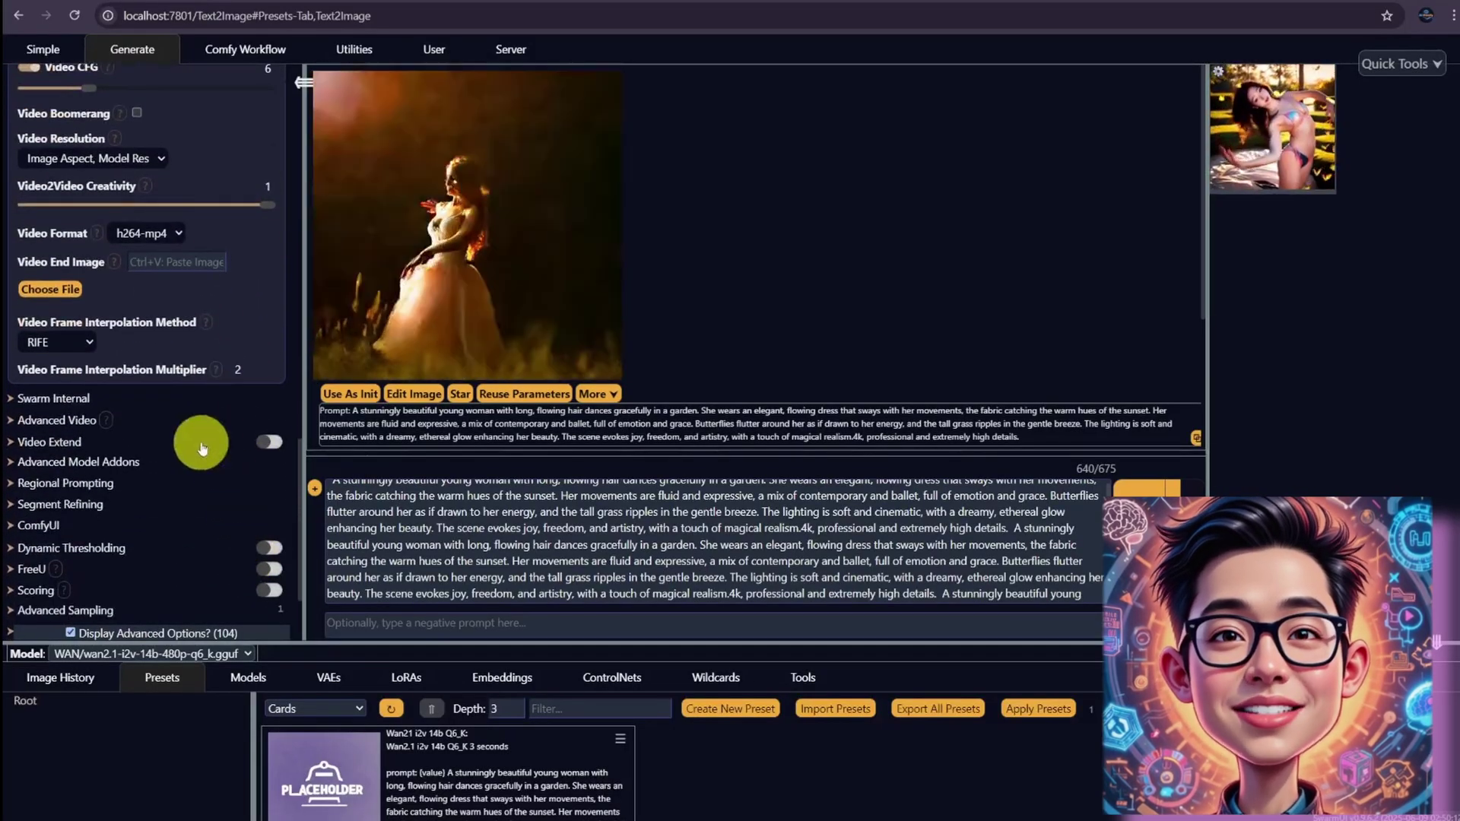
scroll(205, 537, "down", 2)
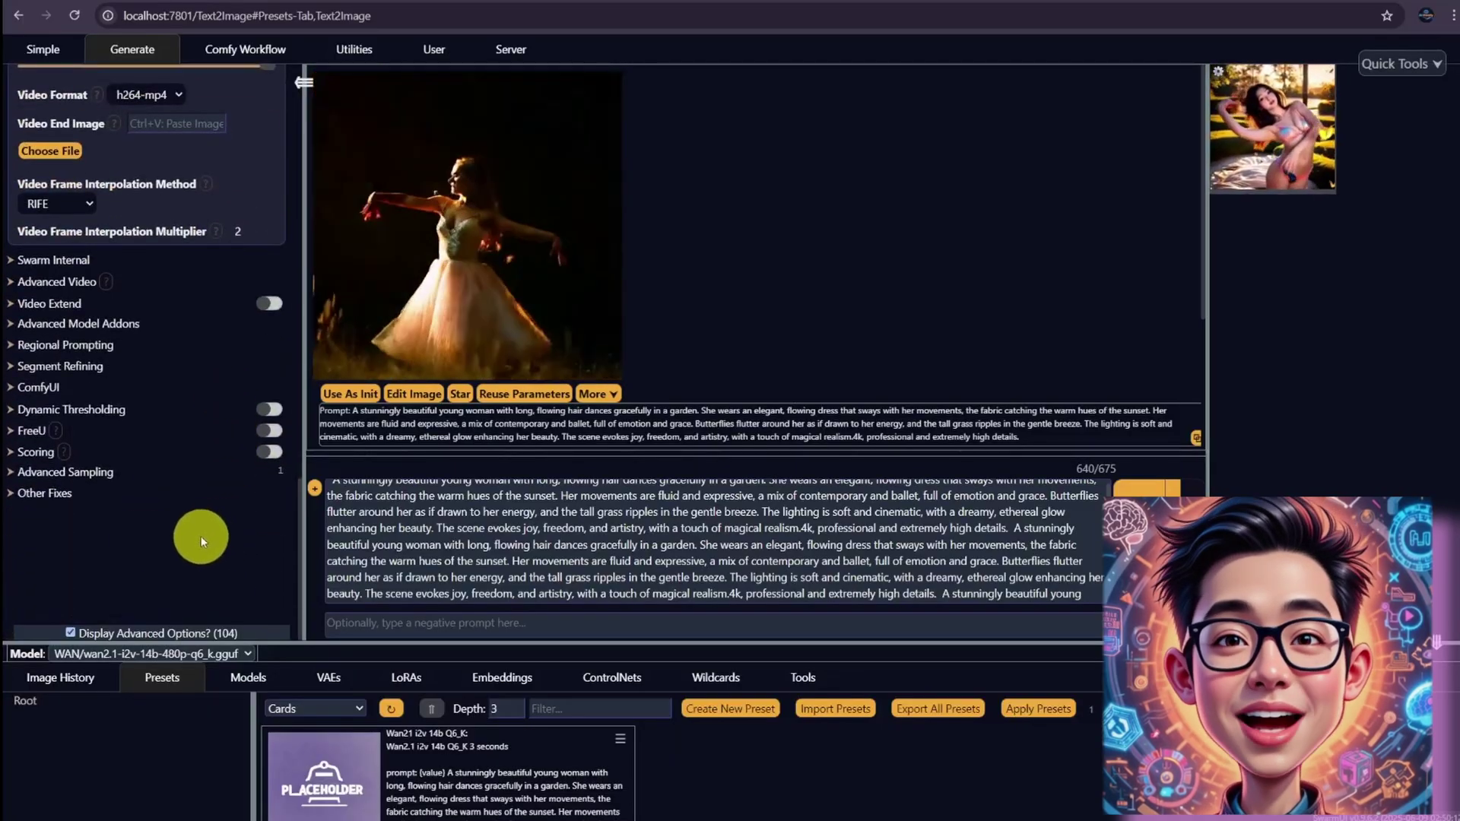
left_click(15, 473)
scroll(258, 562, "down", 6)
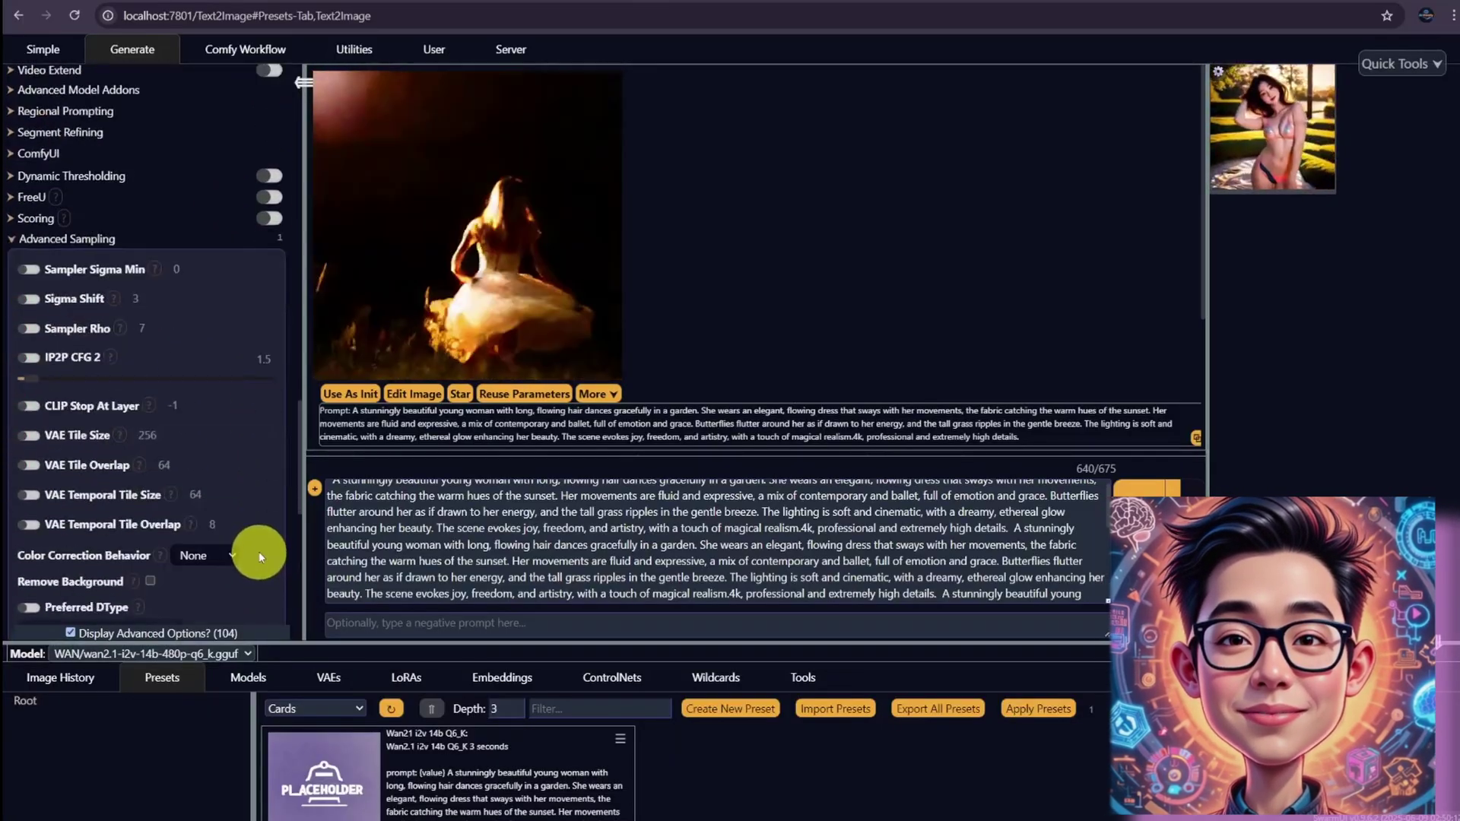
scroll(259, 568, "down", 5)
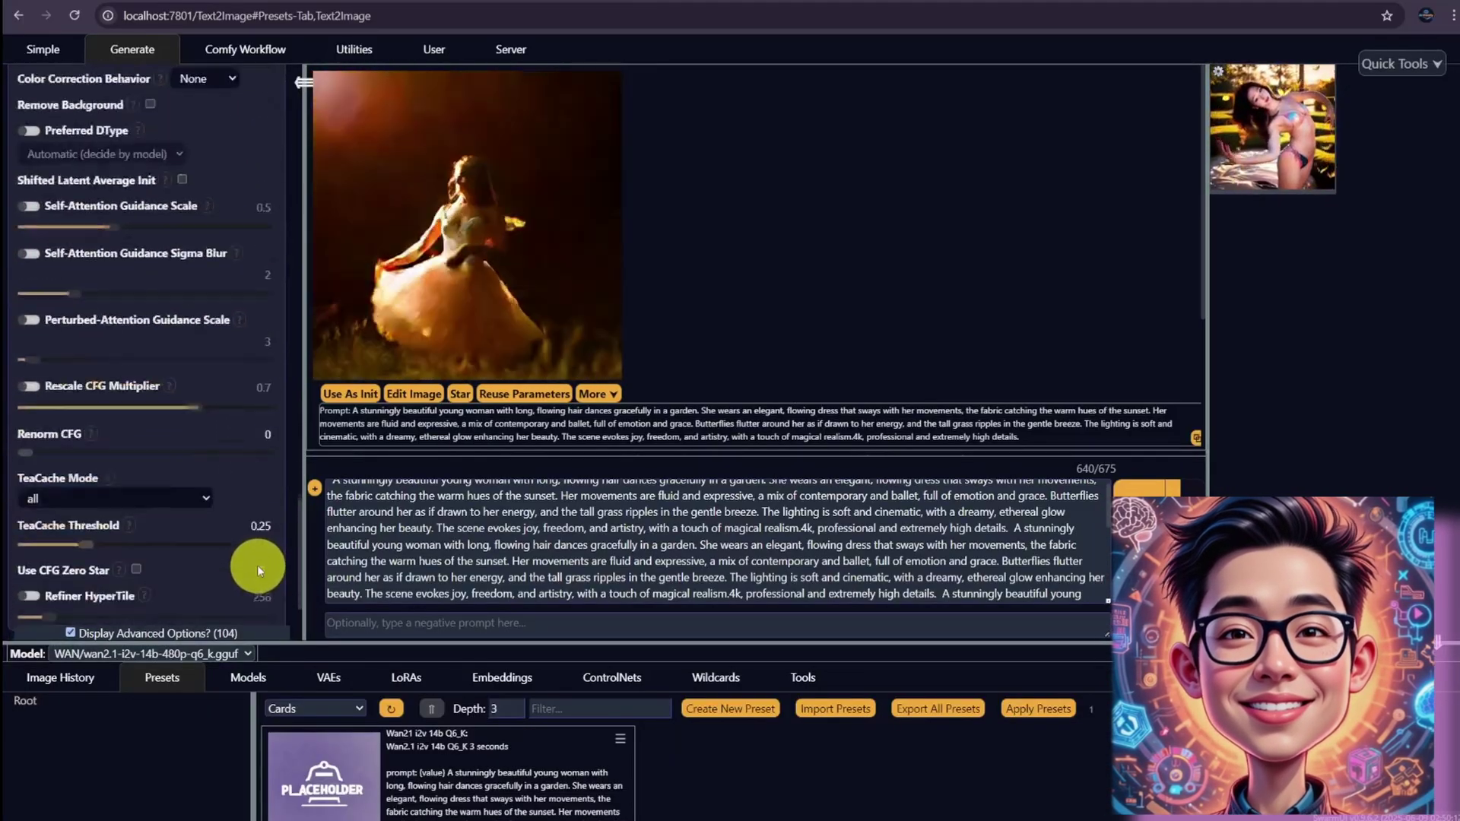
Check the TeaCache mode choices and show the garden portrait full size in the preview
left_click(208, 430)
left_click(1253, 141)
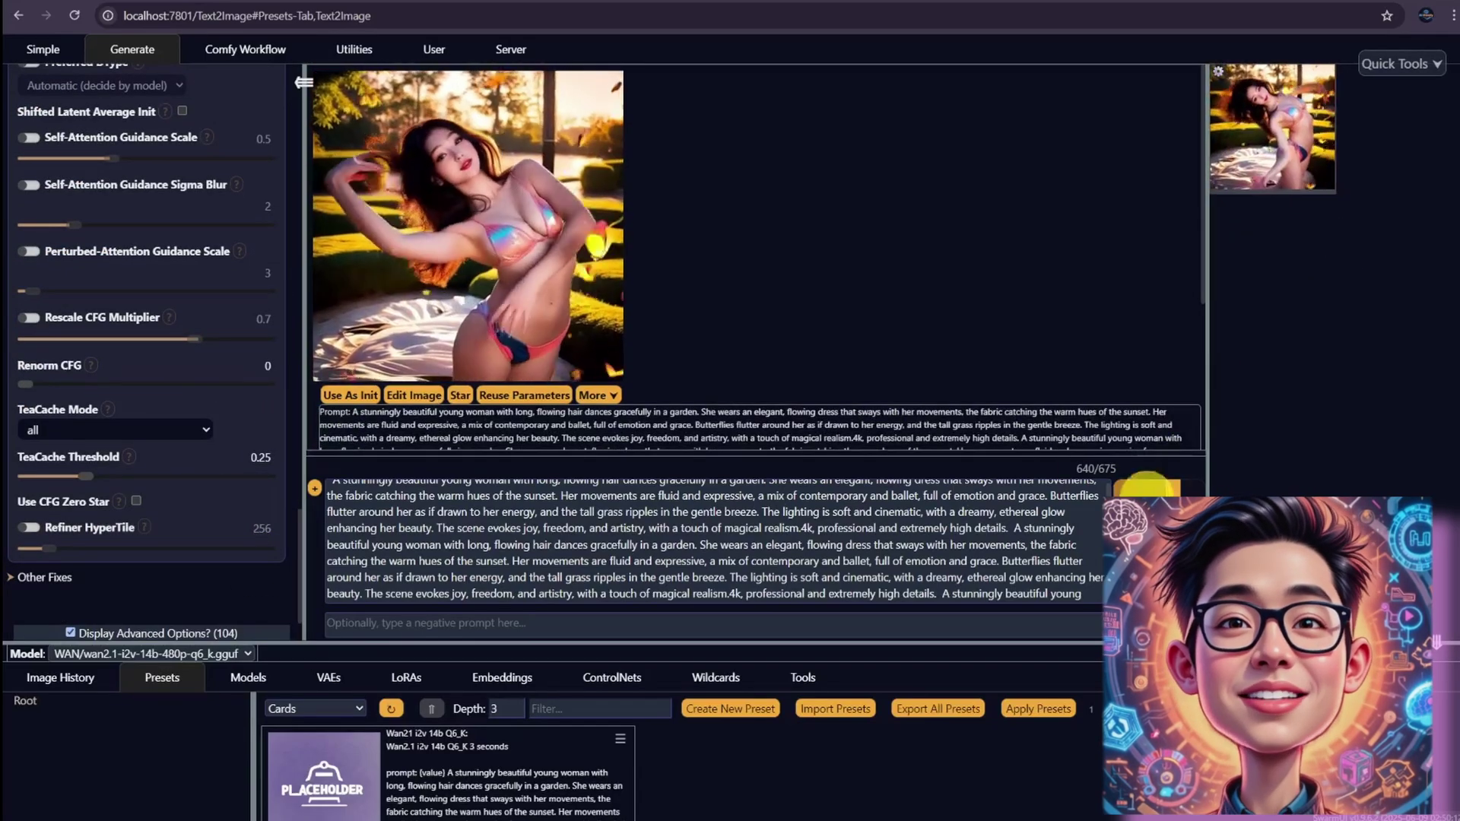
left_click(464, 228)
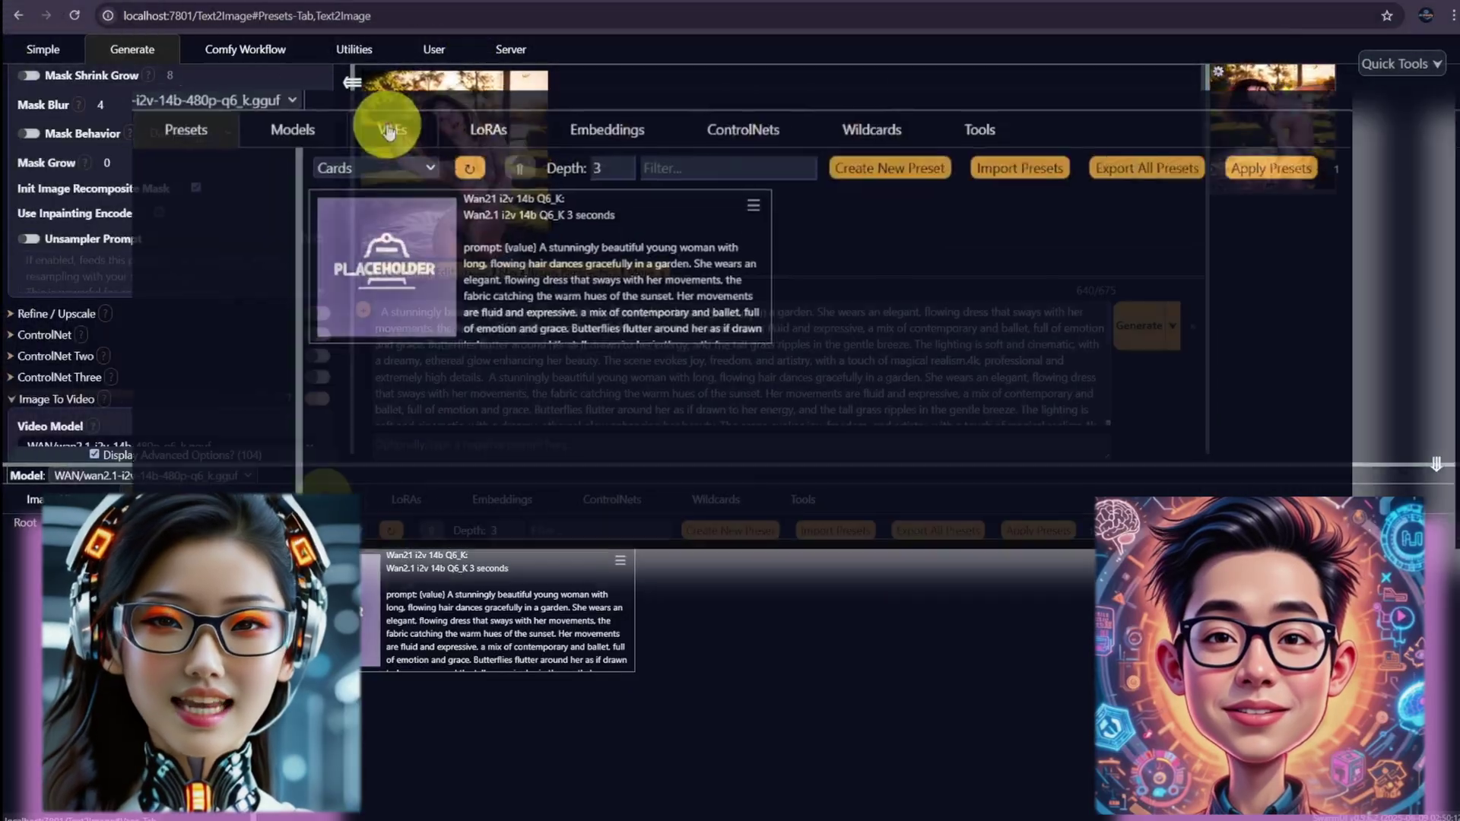
Browse the VAEs, LoRAs, Embeddings, ControlNets and Wildcards lists
left_click(334, 502)
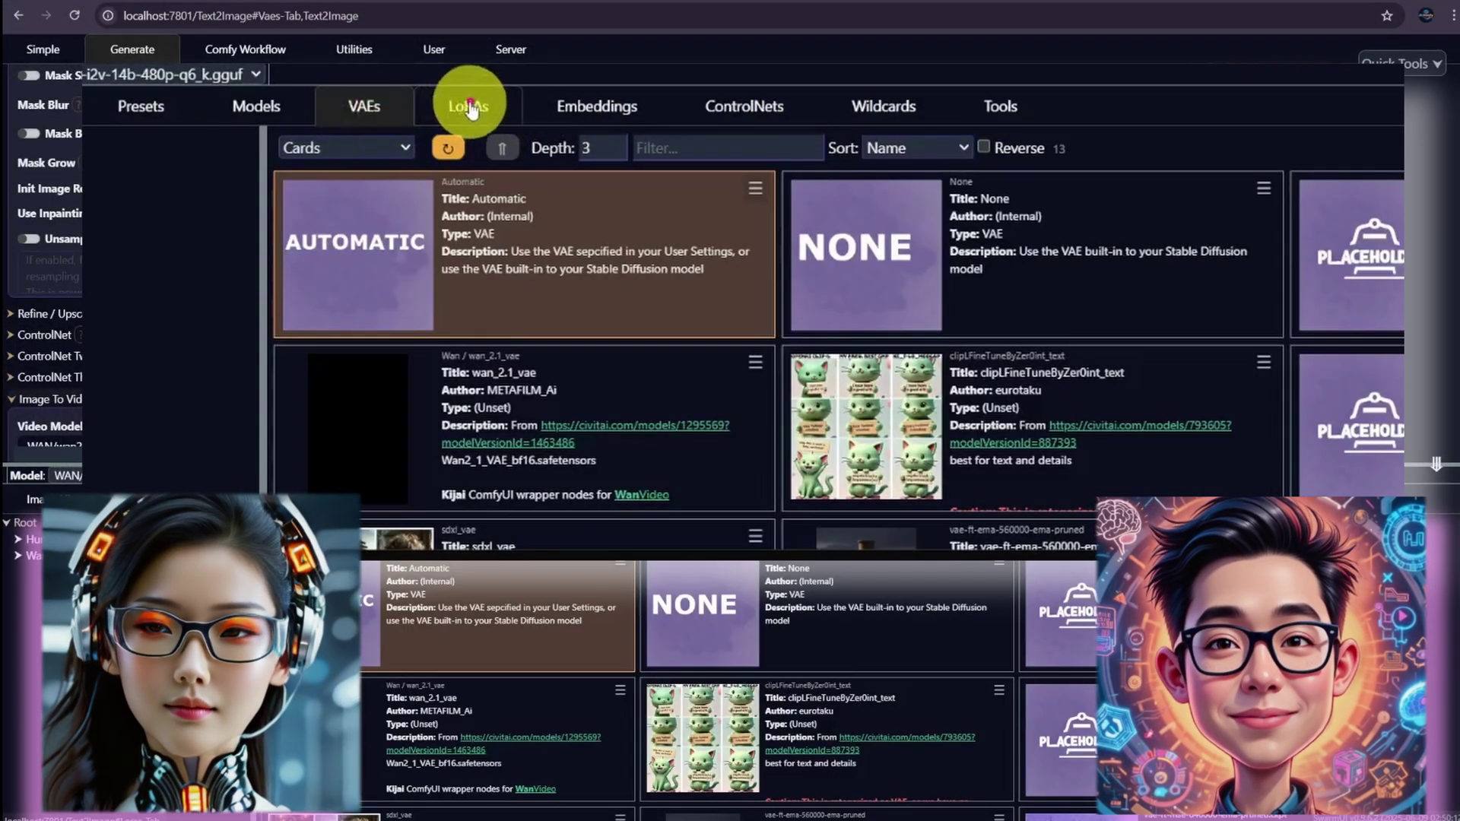
left_click(469, 106)
left_click(569, 110)
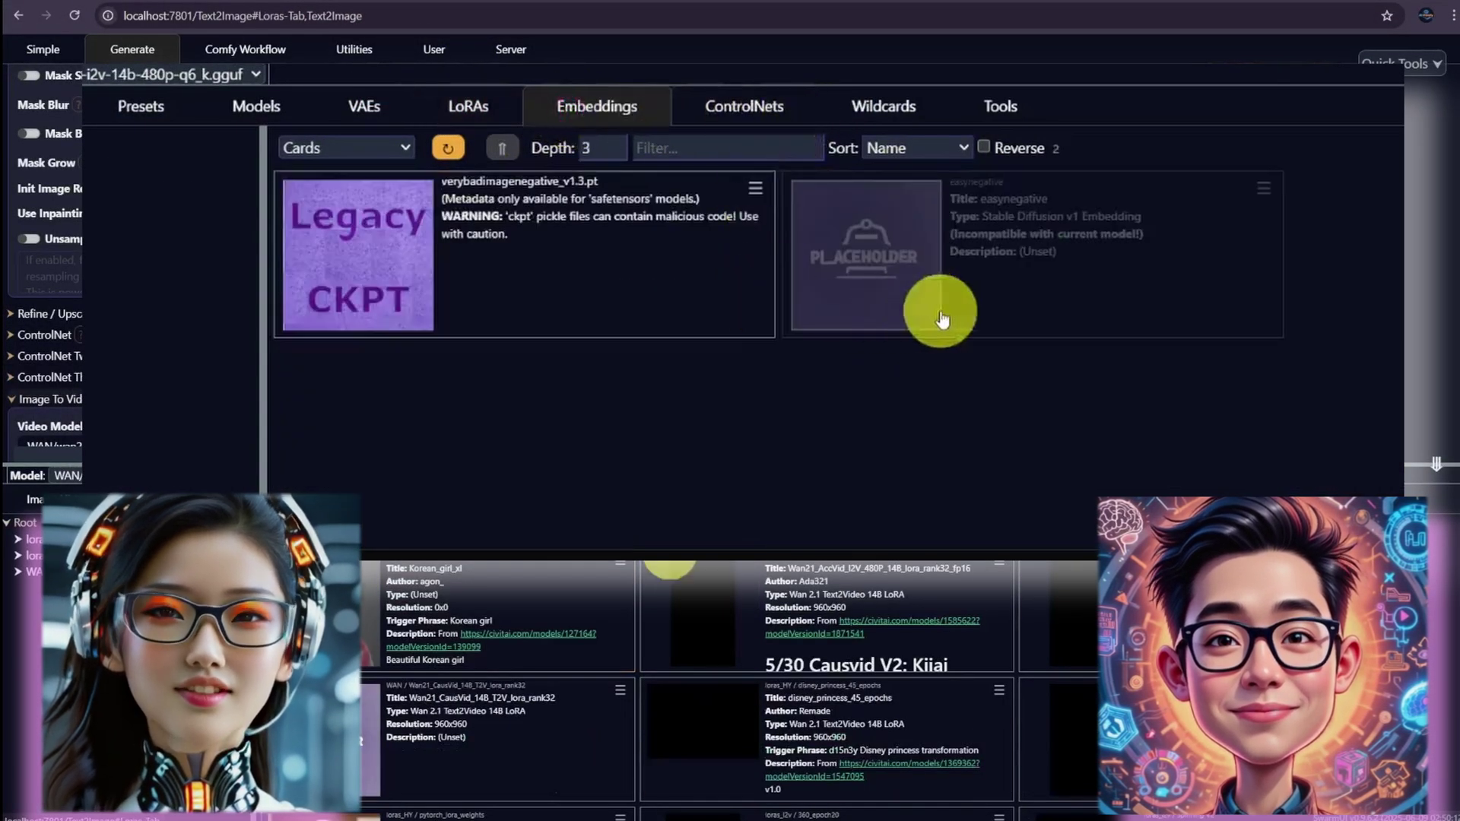
left_click(771, 107)
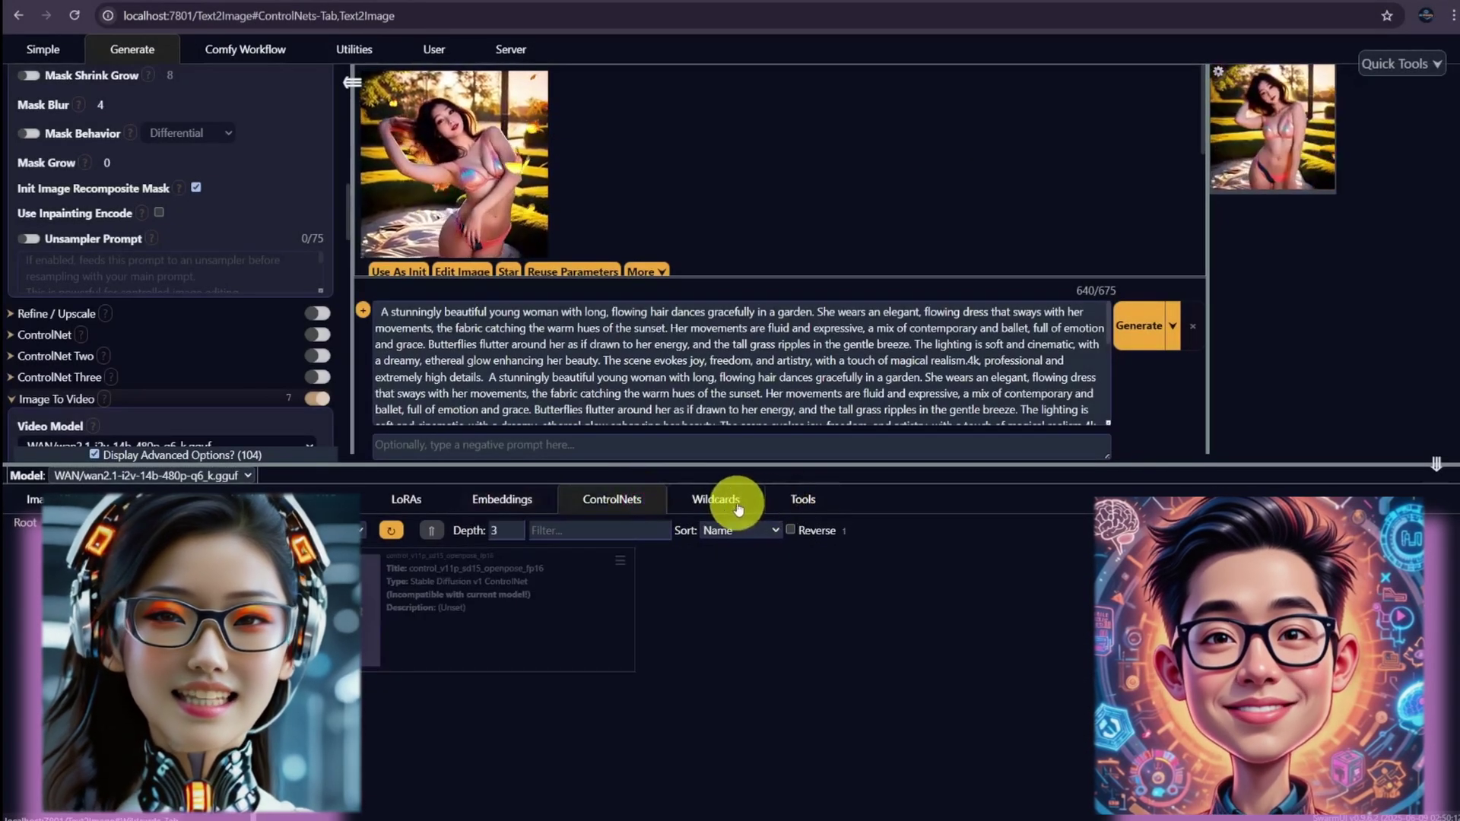
left_click(737, 506)
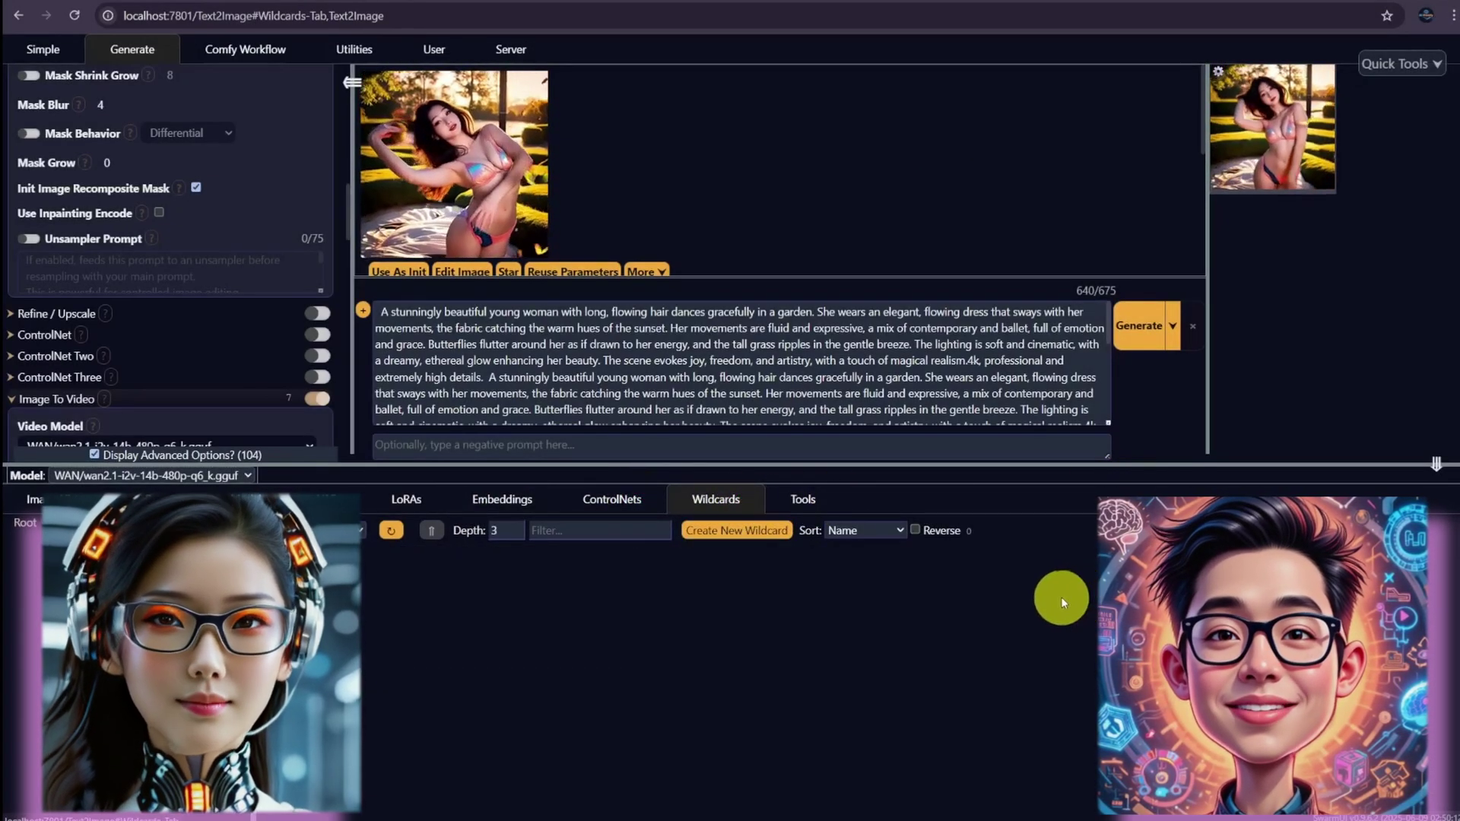
Open Comfy Workflow and pan across the KSampler, loader, decode and preview nodes
left_click(234, 52)
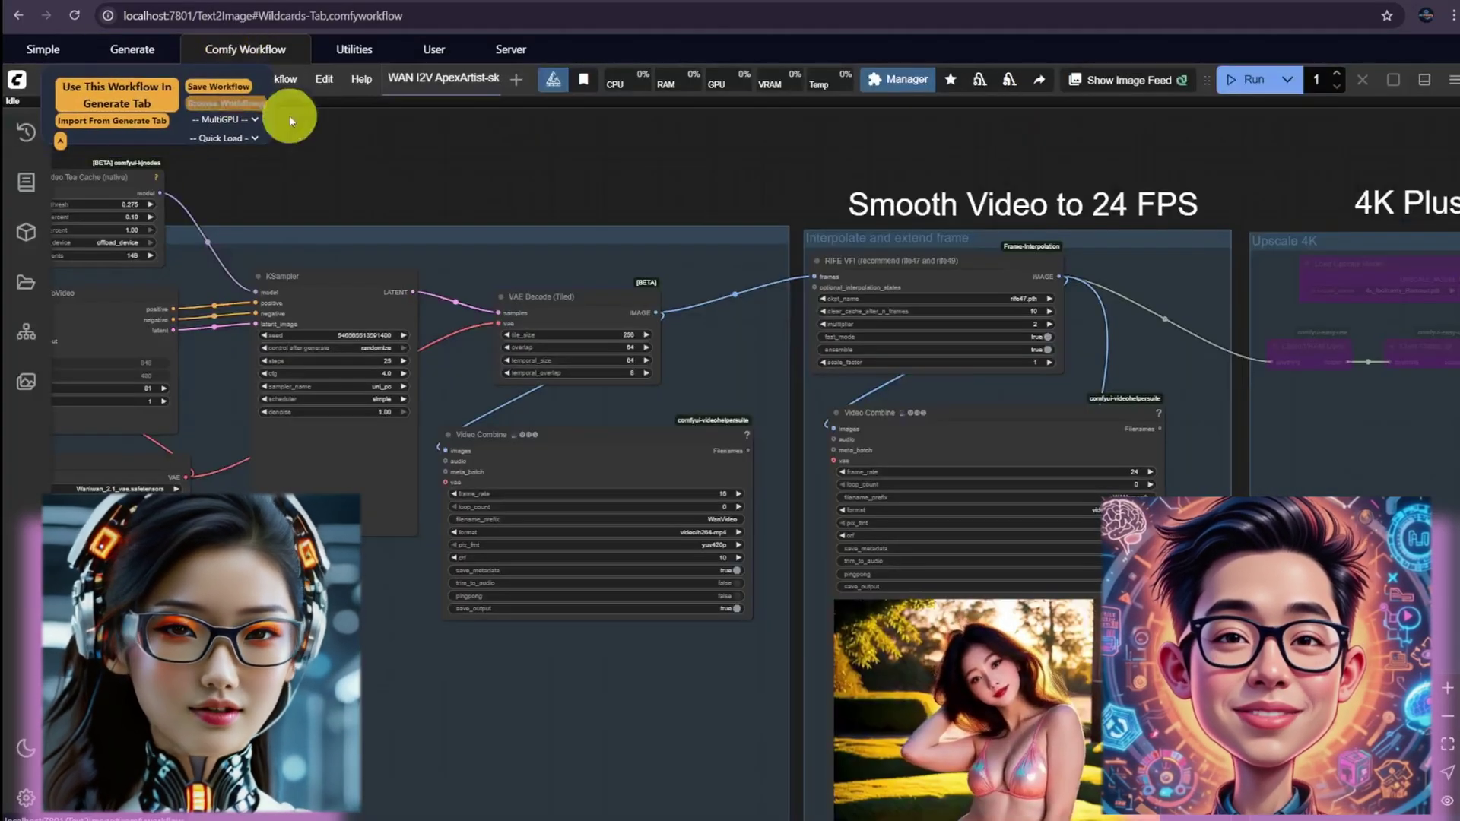
left_click_drag(444, 158, 966, 173)
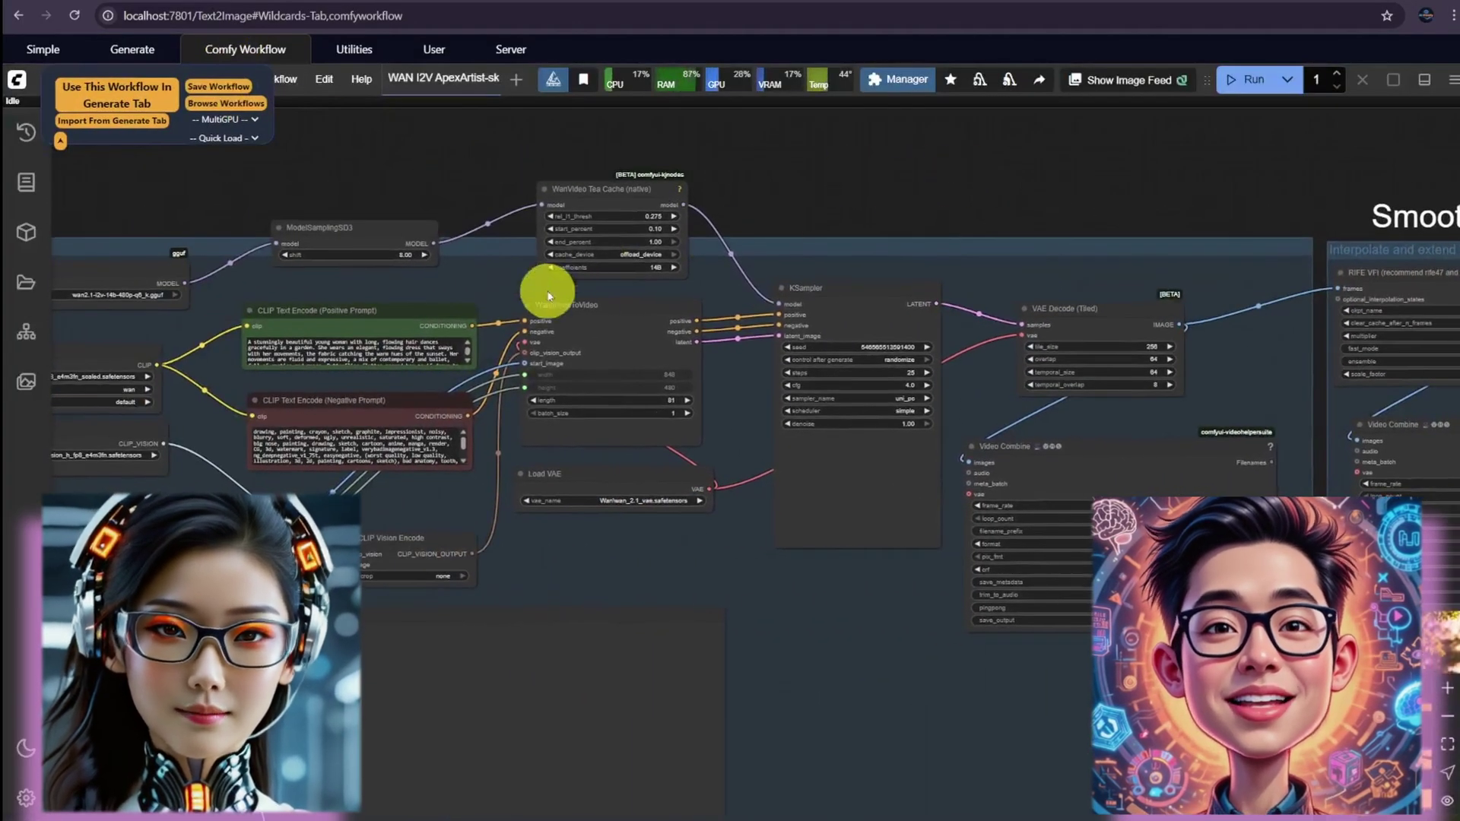
left_click_drag(623, 524, 1037, 469)
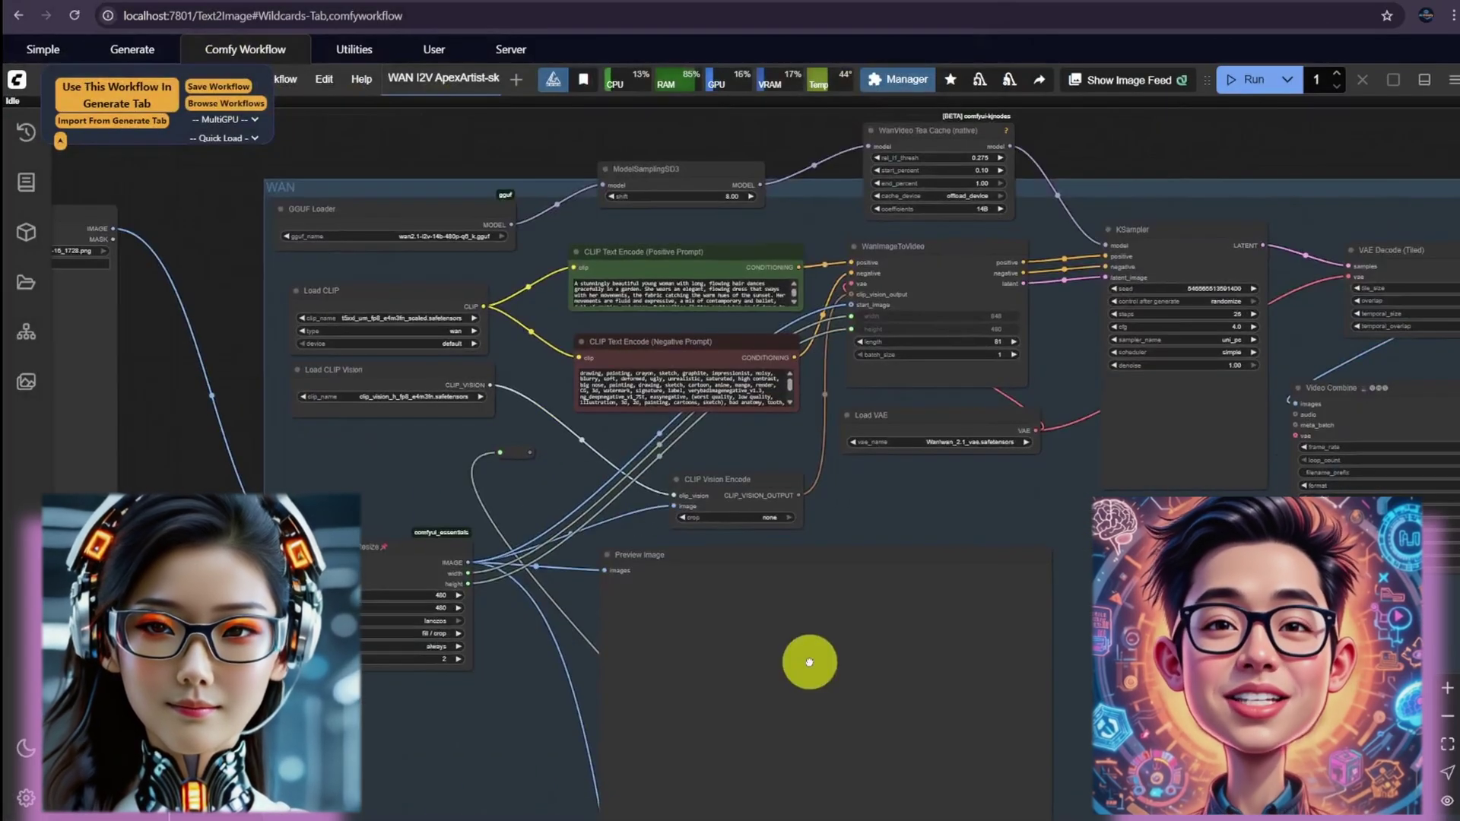
left_click_drag(808, 662, 363, 576)
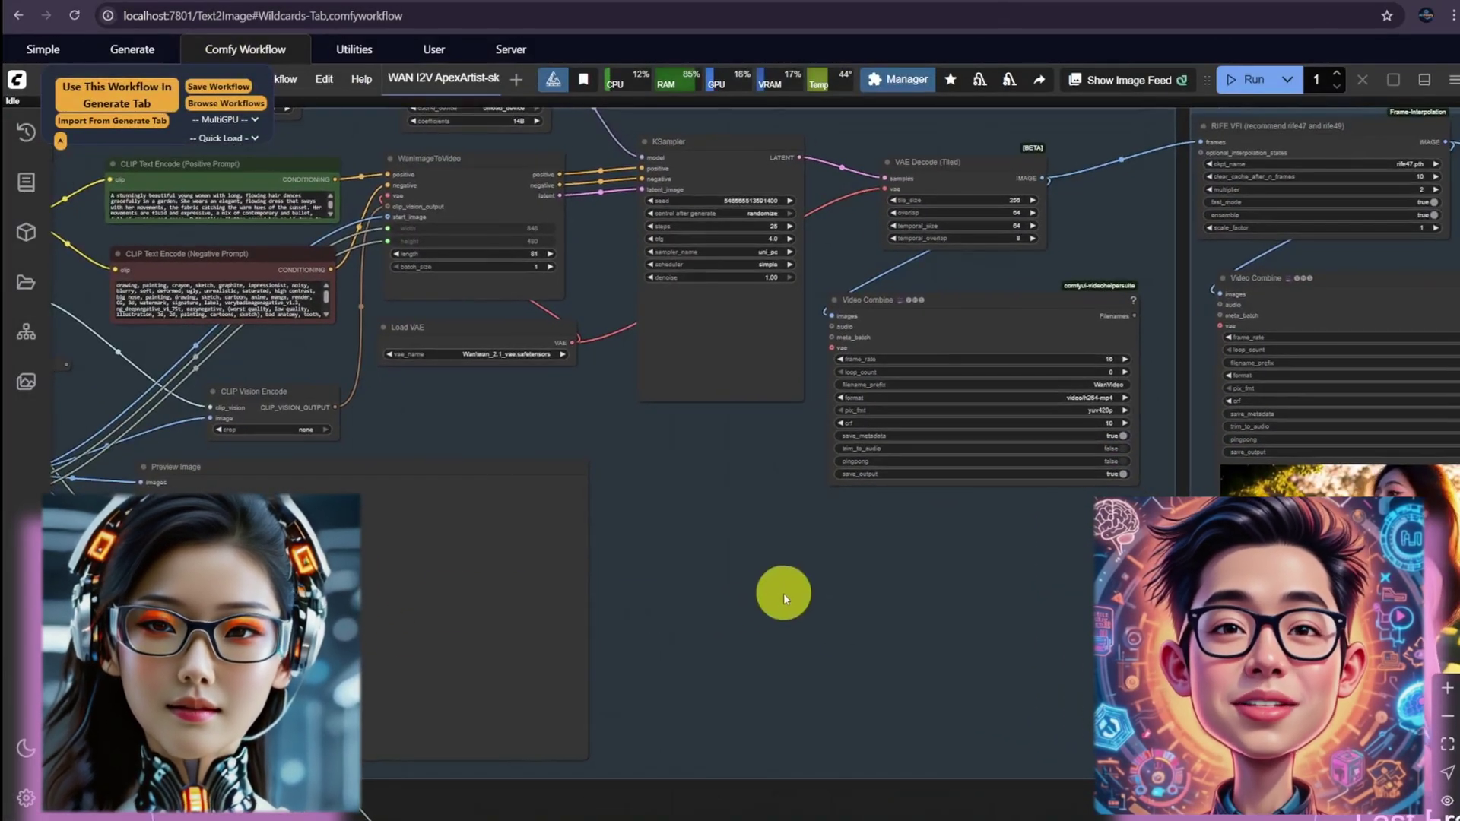
left_click_drag(925, 486, 1226, 632)
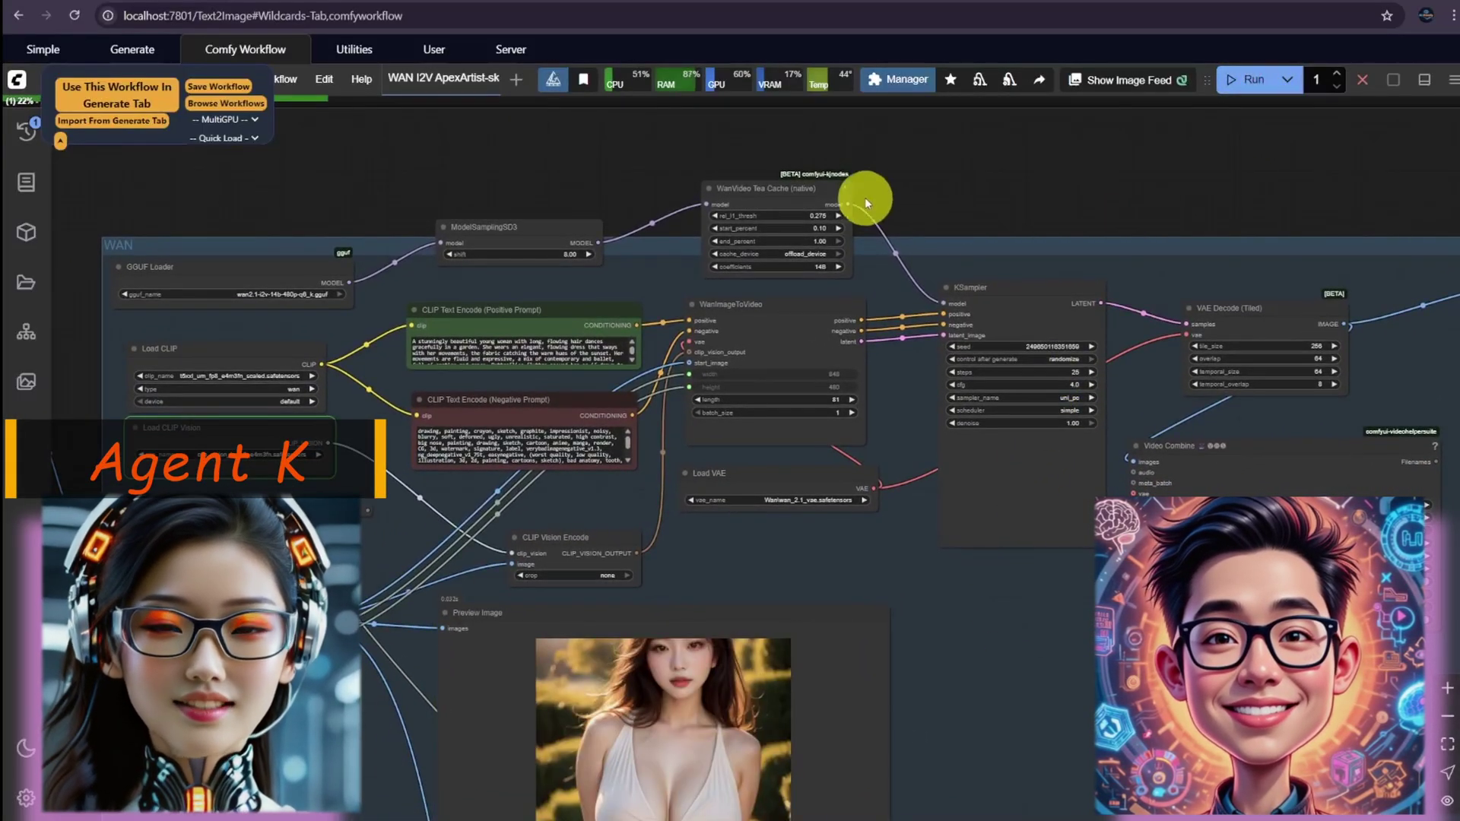
left_click_drag(1046, 624, 965, 505)
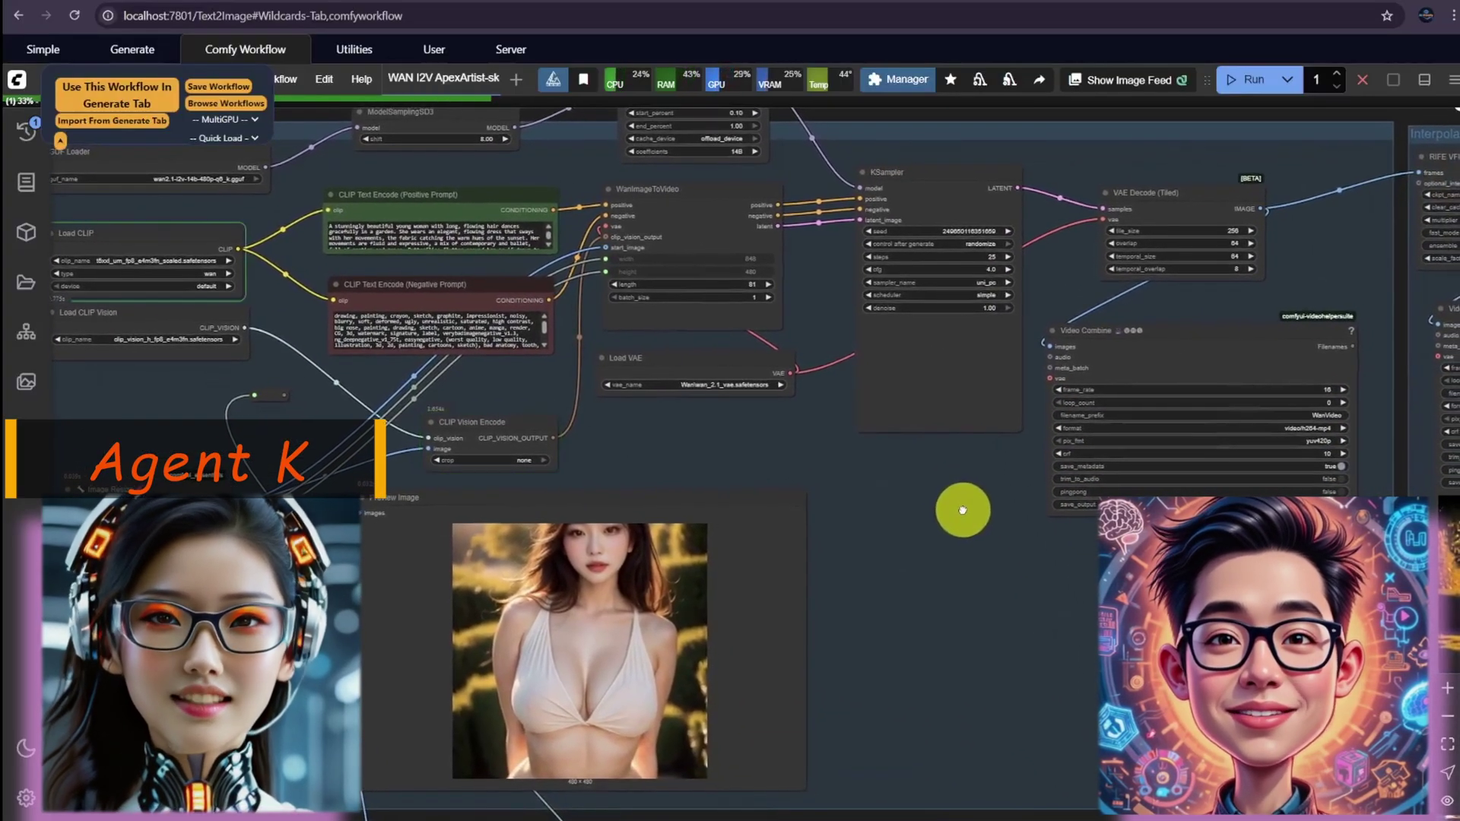